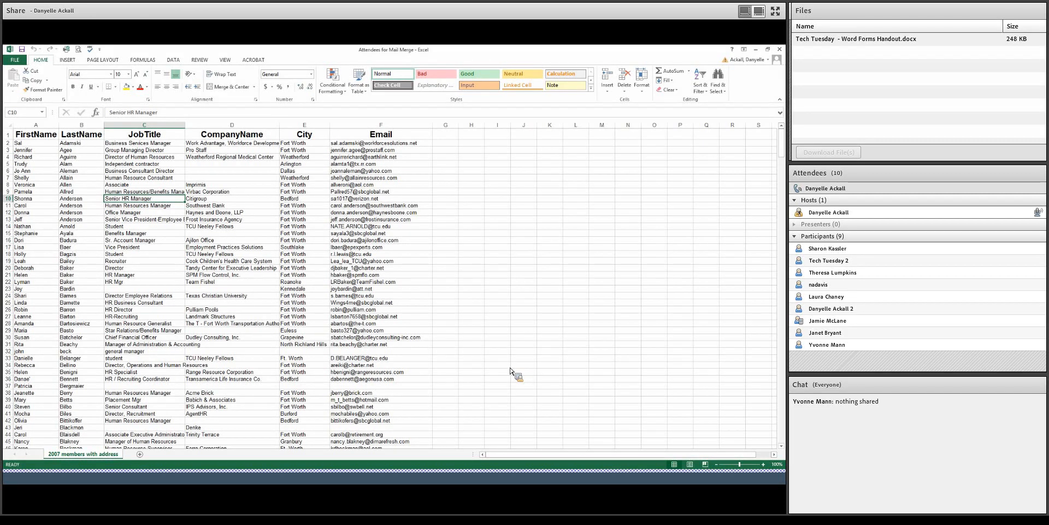
Look over the attendee list from its last record back to the header row, and close the workbook
{"action": "key", "text": "ctrl+End"}
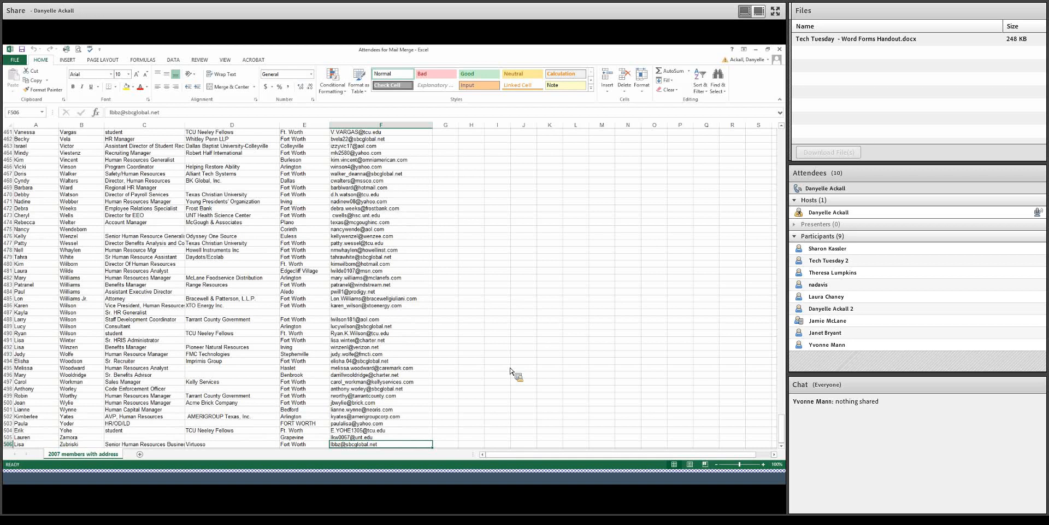
{"action": "key", "text": "ctrl+Home"}
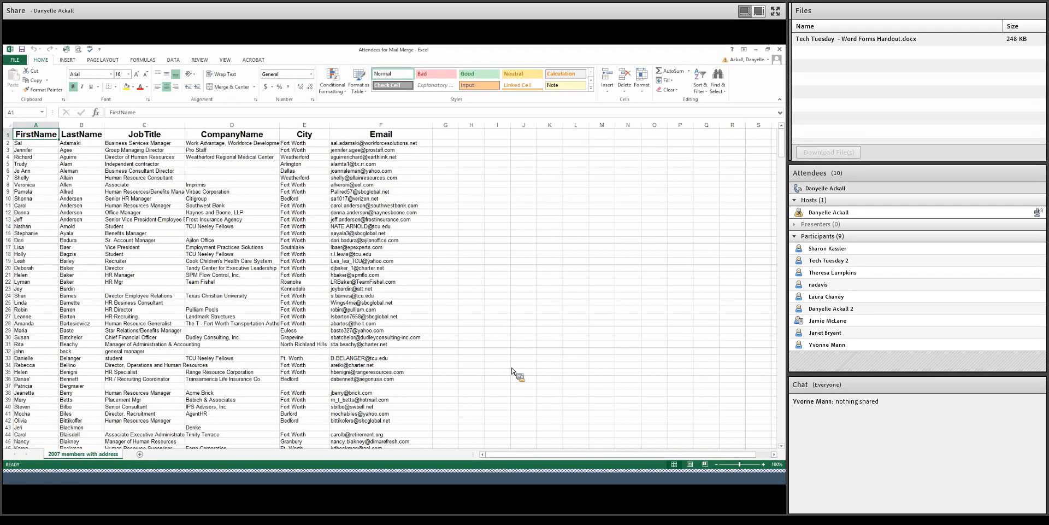
{"action": "left_click", "coordinate": [781, 49]}
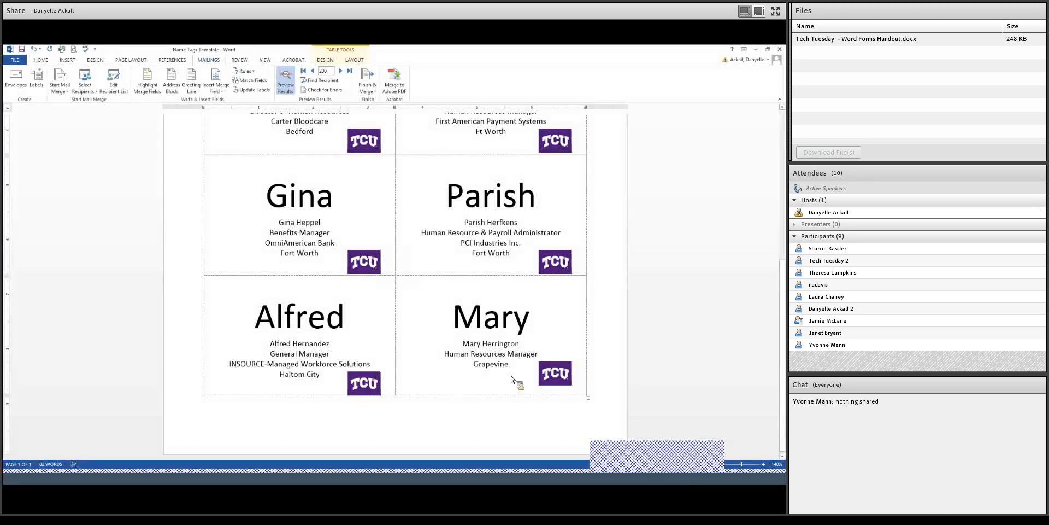
Look over the name tags template up to its first row of tags, and create a new blank document
{"action": "scroll", "coordinate": [509, 377], "scroll_direction": "up", "scroll_amount": 5}
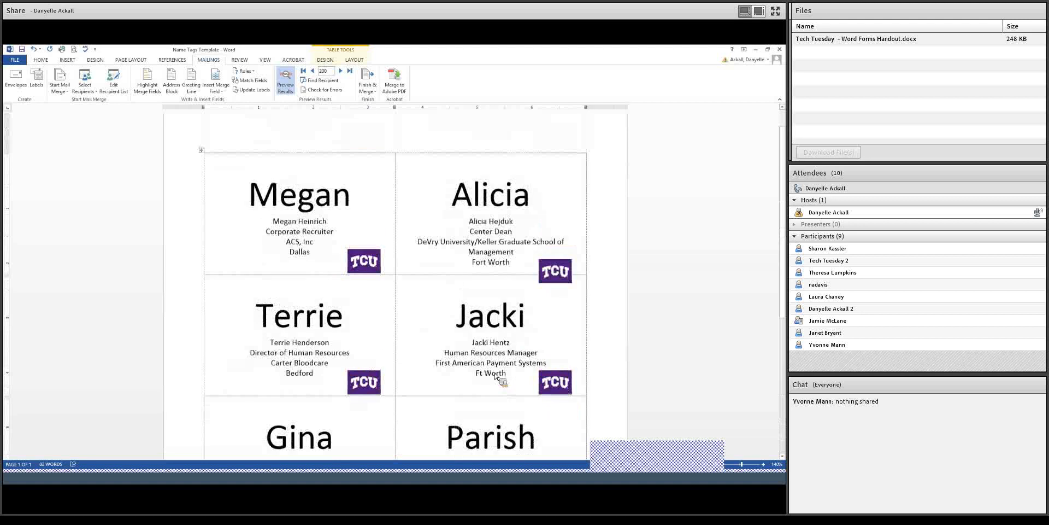
{"action": "scroll", "coordinate": [496, 375], "scroll_direction": "up", "scroll_amount": 1}
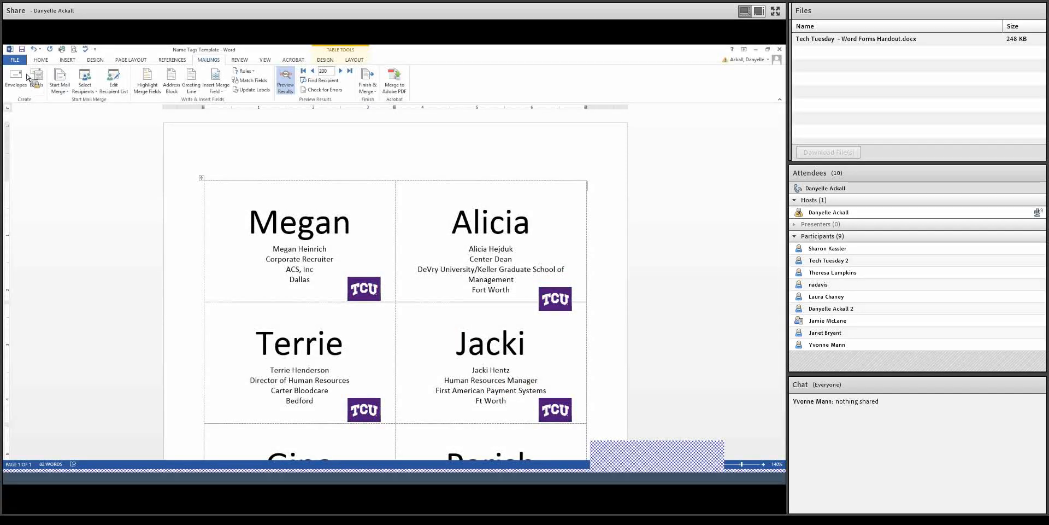
{"action": "left_click", "coordinate": [15, 59]}
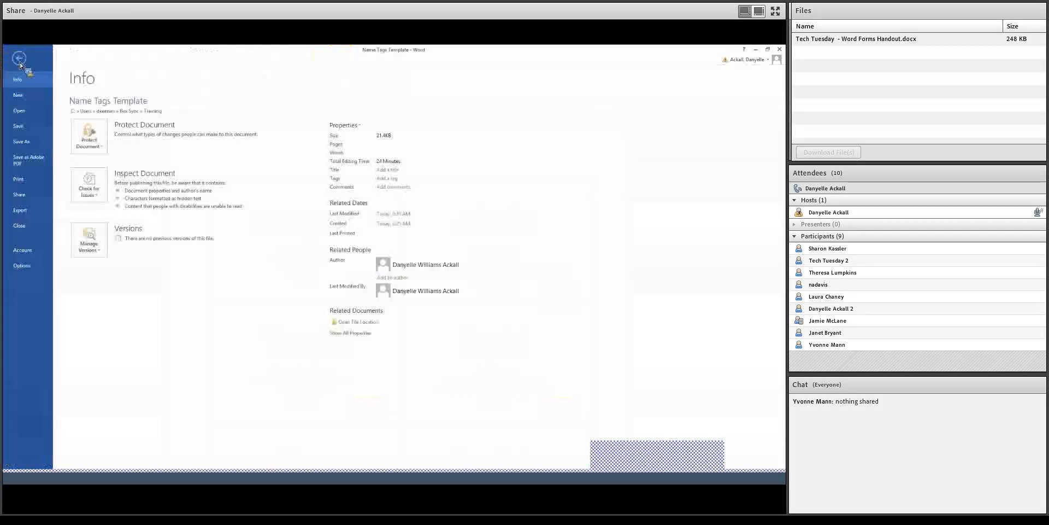
{"action": "left_click", "coordinate": [21, 96]}
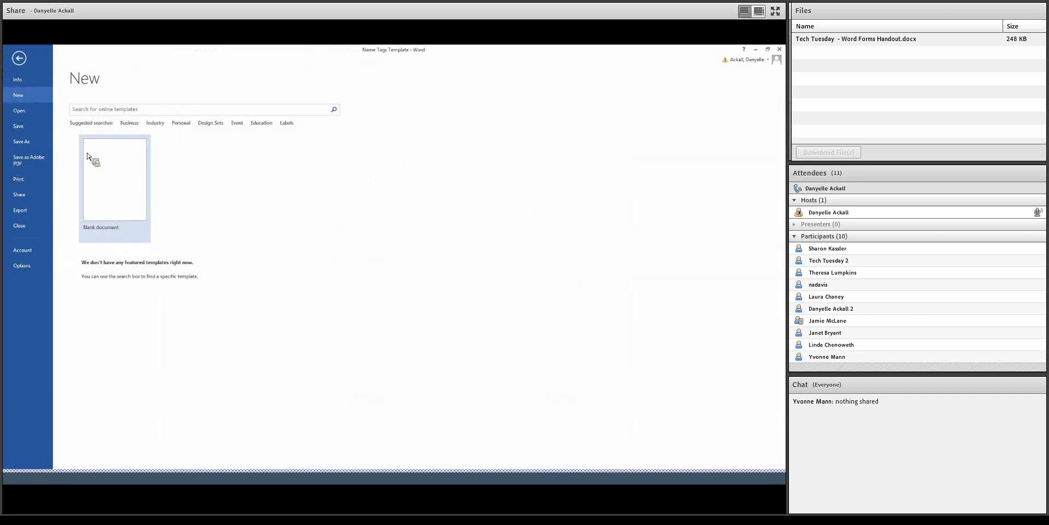
{"action": "left_click", "coordinate": [88, 156]}
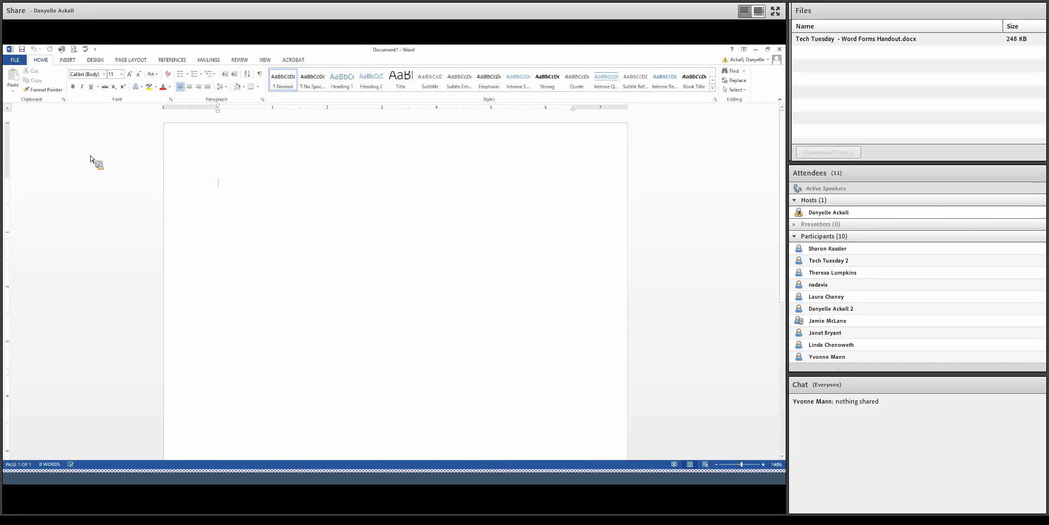
Start a labels mail merge in the blank document and set the label vendor to Avery US Letter
{"action": "left_click", "coordinate": [209, 60]}
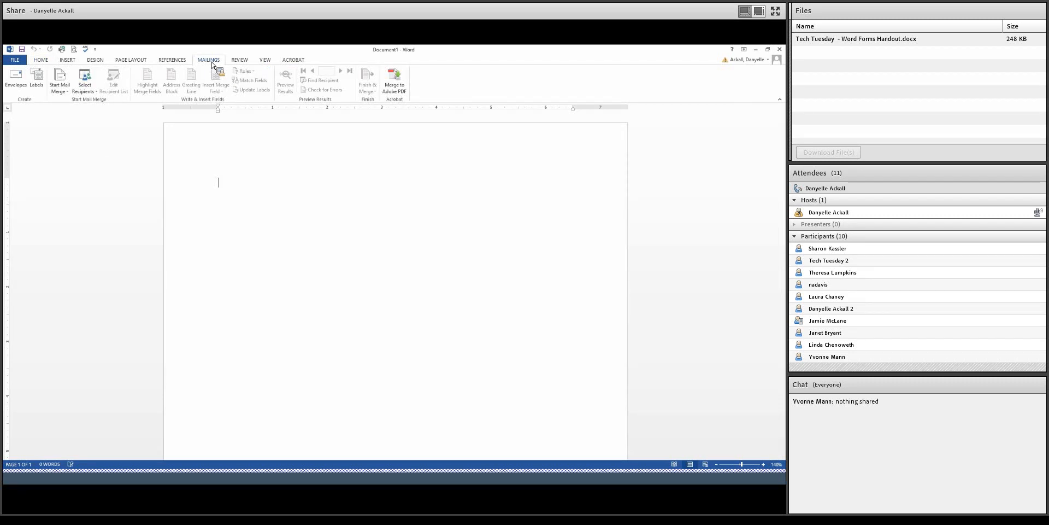
{"action": "left_click", "coordinate": [66, 94]}
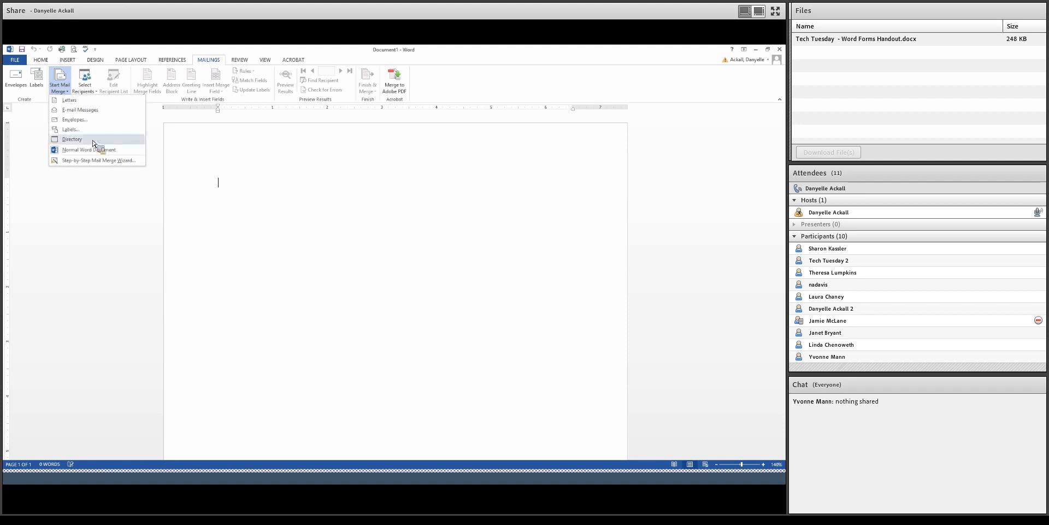
{"action": "left_click", "coordinate": [77, 133]}
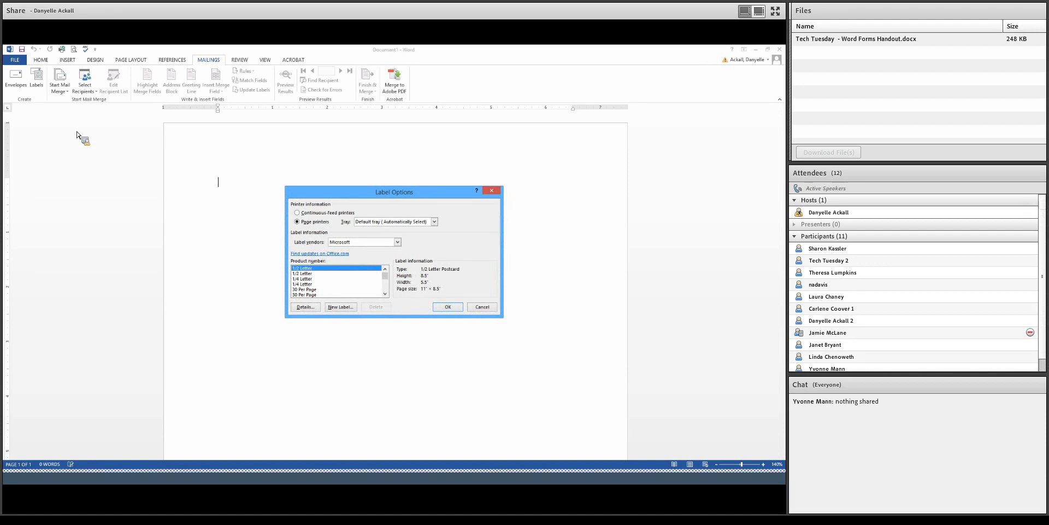
{"action": "left_click", "coordinate": [397, 242]}
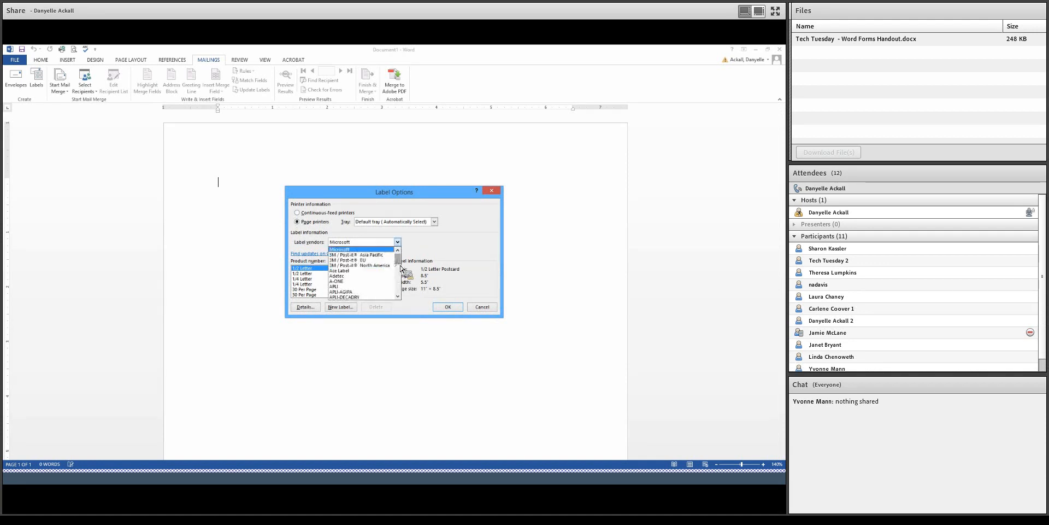
{"action": "scroll", "coordinate": [400, 268], "scroll_direction": "down", "scroll_amount": 2}
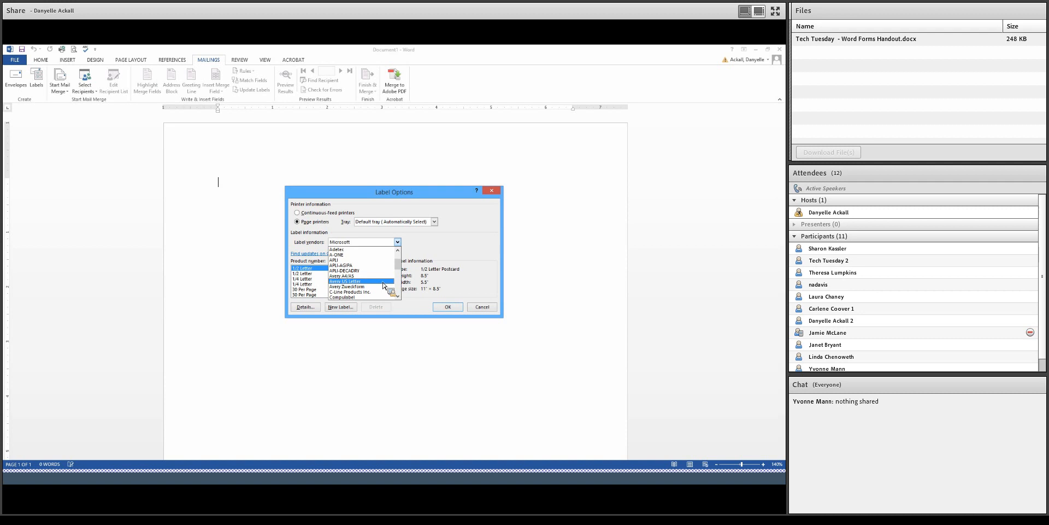
{"action": "left_click", "coordinate": [382, 281]}
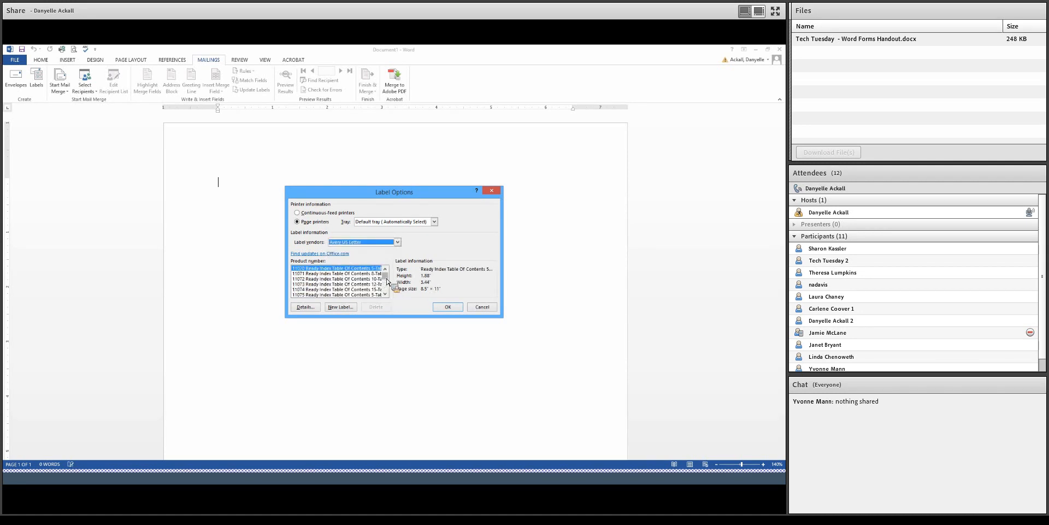
Choose product number 8163 Shipping Labels and apply the label layout to the document
{"action": "scroll", "coordinate": [387, 283], "scroll_direction": "down", "scroll_amount": 5}
{"action": "scroll", "coordinate": [390, 282], "scroll_direction": "down", "scroll_amount": 10}
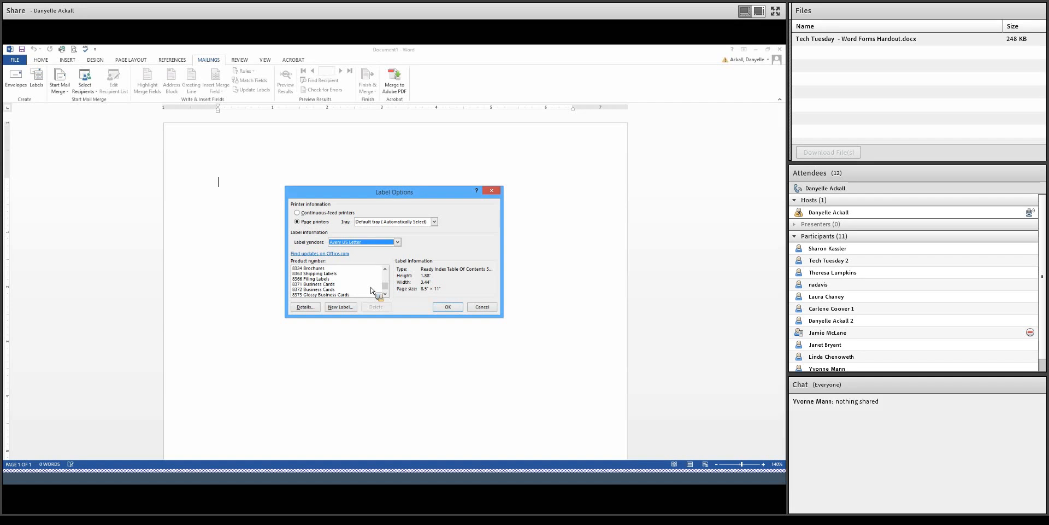
{"action": "left_click", "coordinate": [334, 273]}
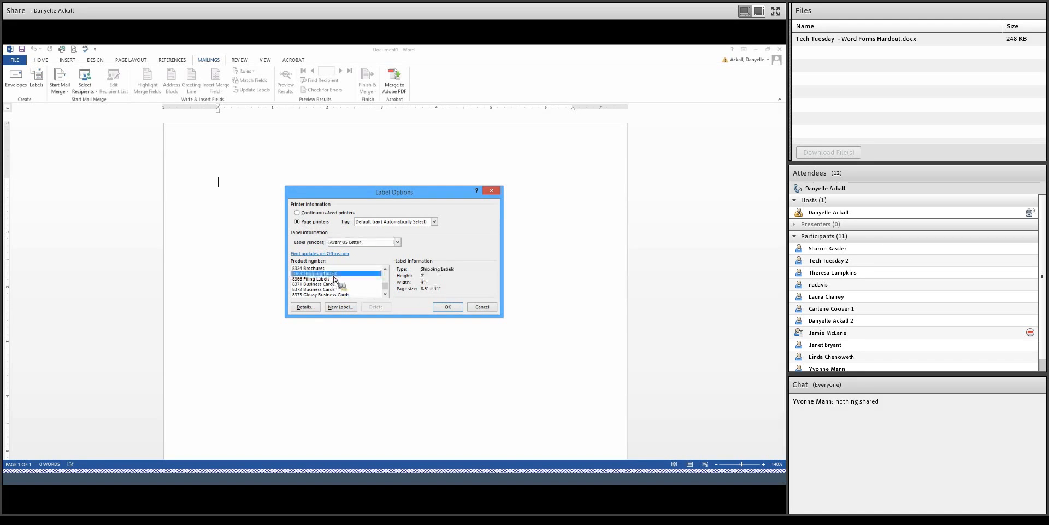
{"action": "scroll", "coordinate": [383, 276], "scroll_direction": "up", "scroll_amount": 5}
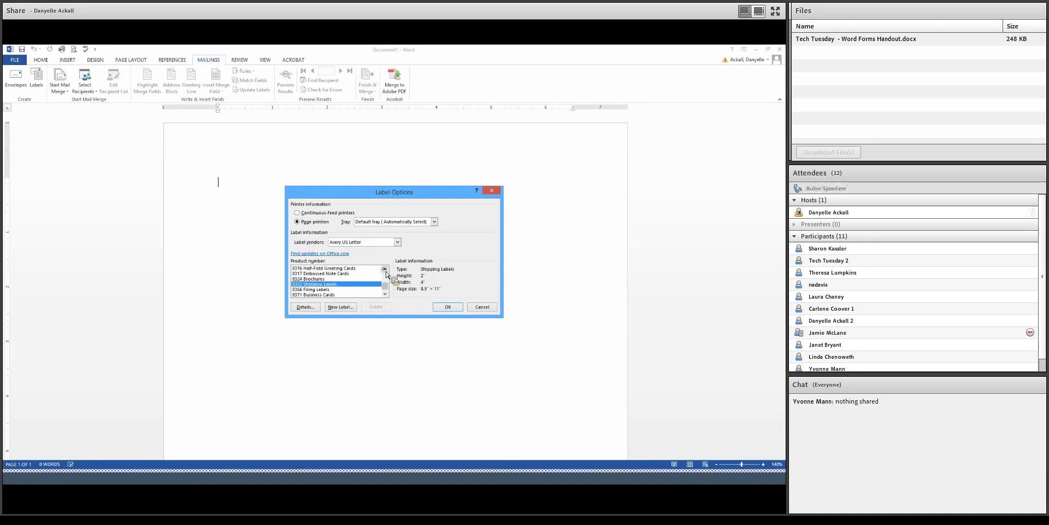
{"action": "left_click", "coordinate": [385, 269]}
{"action": "left_click", "coordinate": [385, 269]}
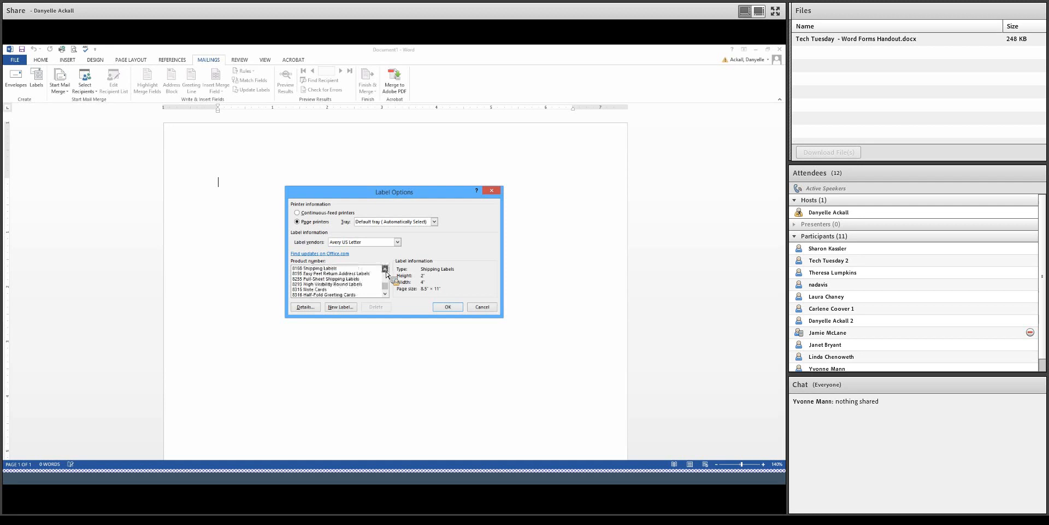
{"action": "left_click", "coordinate": [385, 269]}
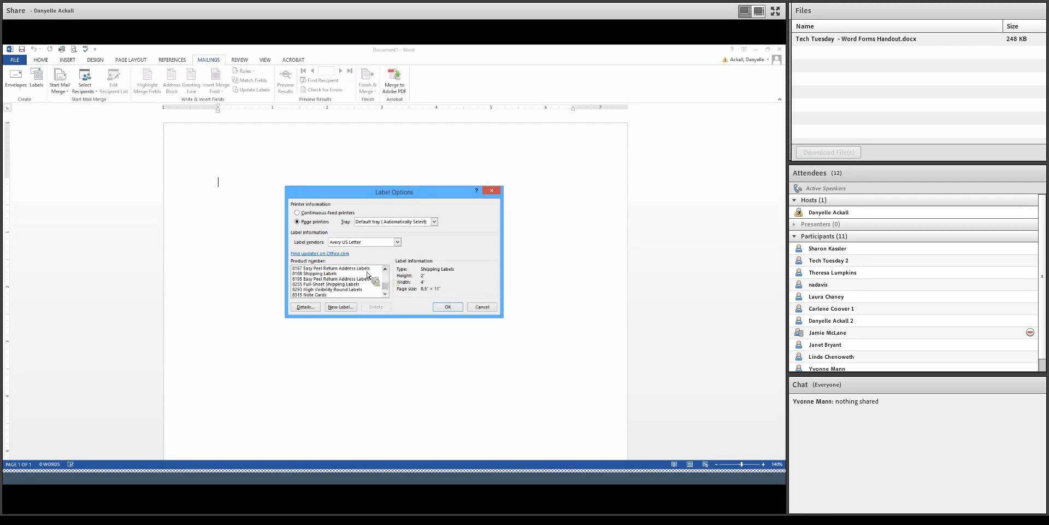
{"action": "left_click", "coordinate": [328, 273]}
{"action": "left_click", "coordinate": [347, 269]}
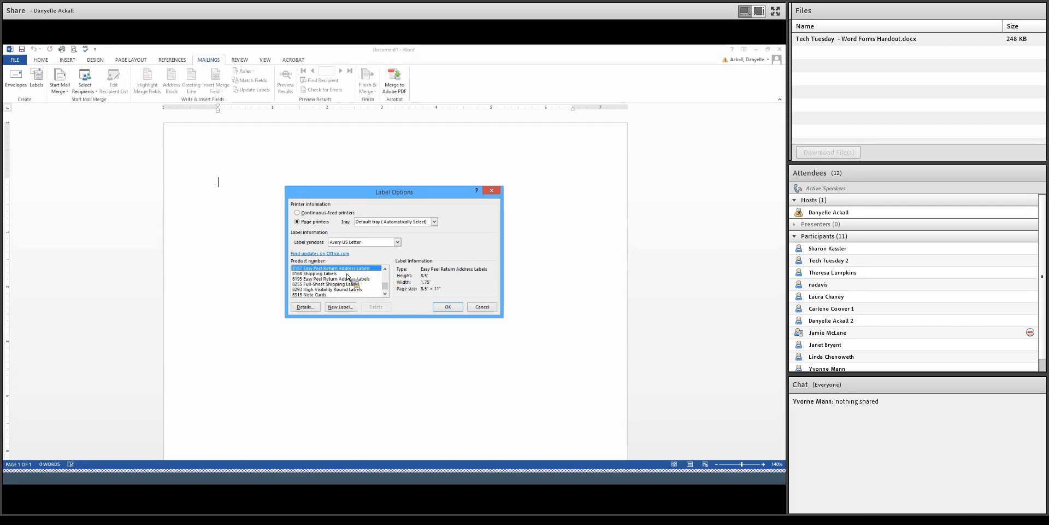
{"action": "scroll", "coordinate": [384, 284], "scroll_direction": "up", "scroll_amount": 2}
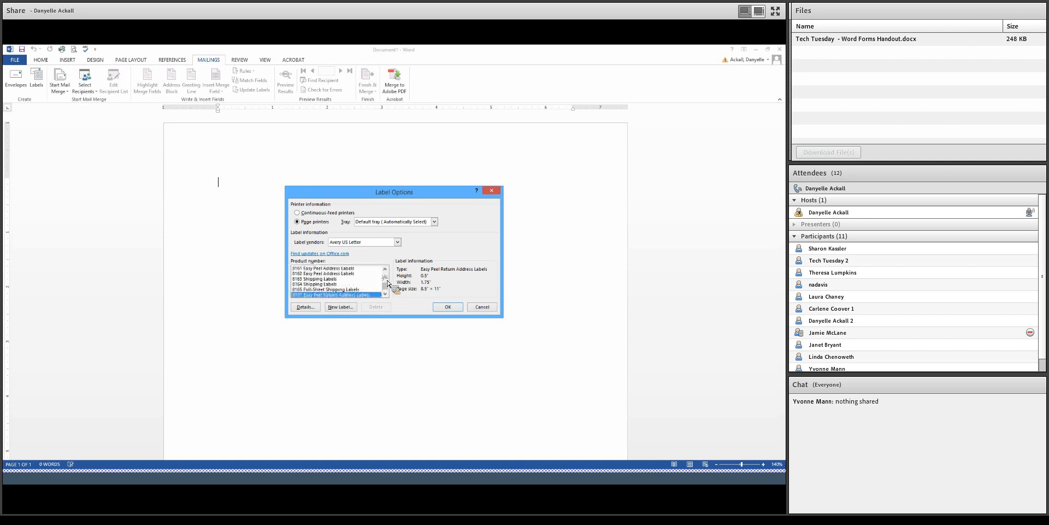
{"action": "left_click", "coordinate": [336, 274]}
{"action": "left_click", "coordinate": [339, 279]}
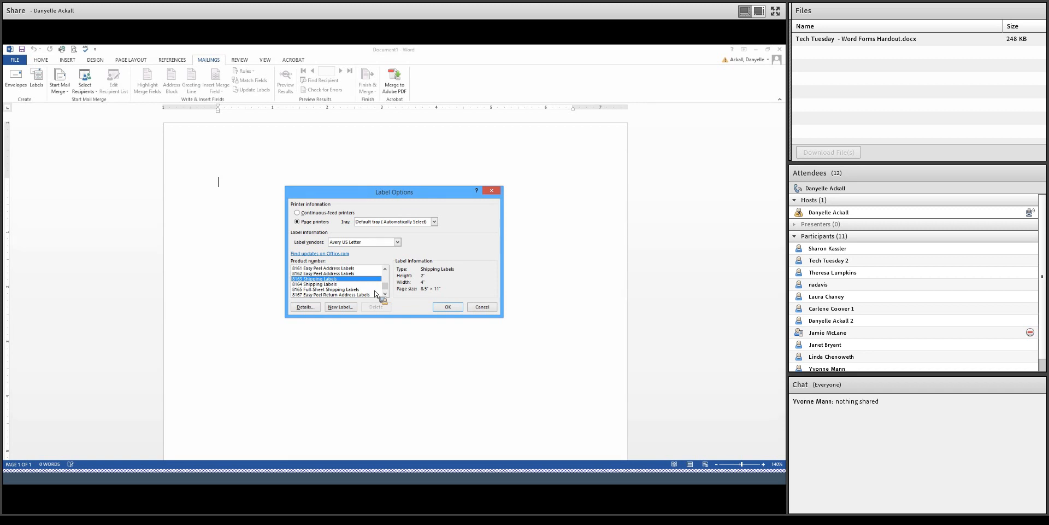
{"action": "left_click", "coordinate": [448, 307]}
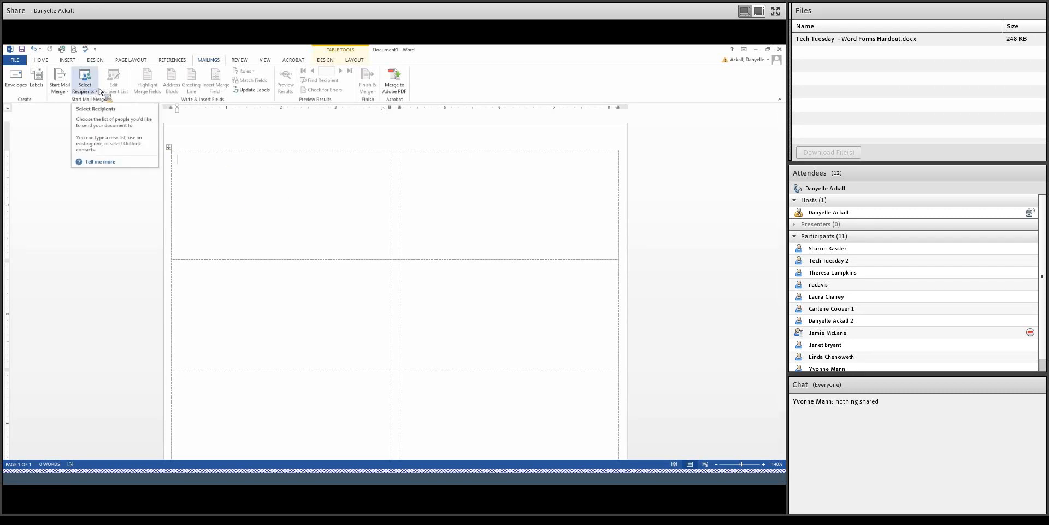
Try to attach the "2007 members with address" sheet of Attendees for Mail Merge, in Box Sync's Training folder, as the existing recipient list
{"action": "left_click", "coordinate": [98, 91]}
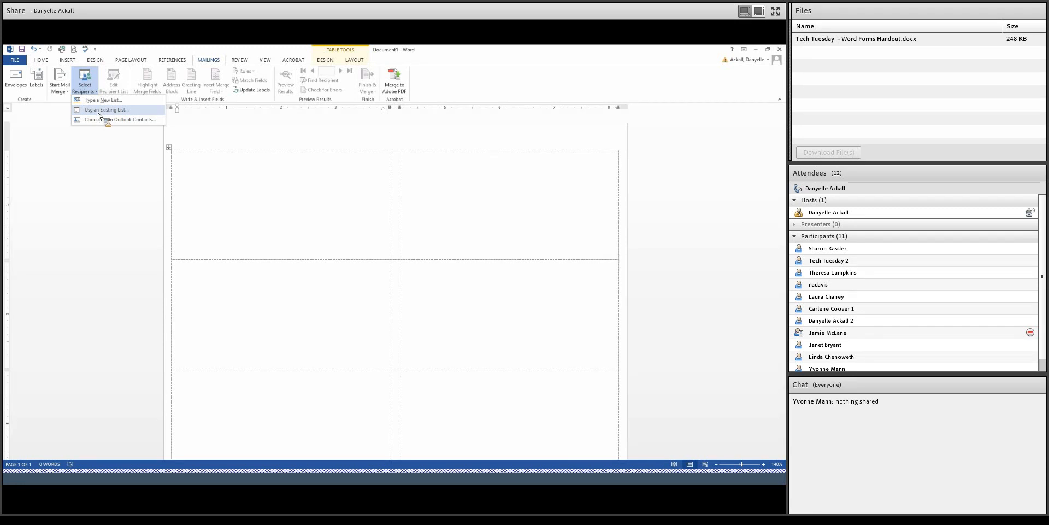
{"action": "left_click", "coordinate": [99, 110]}
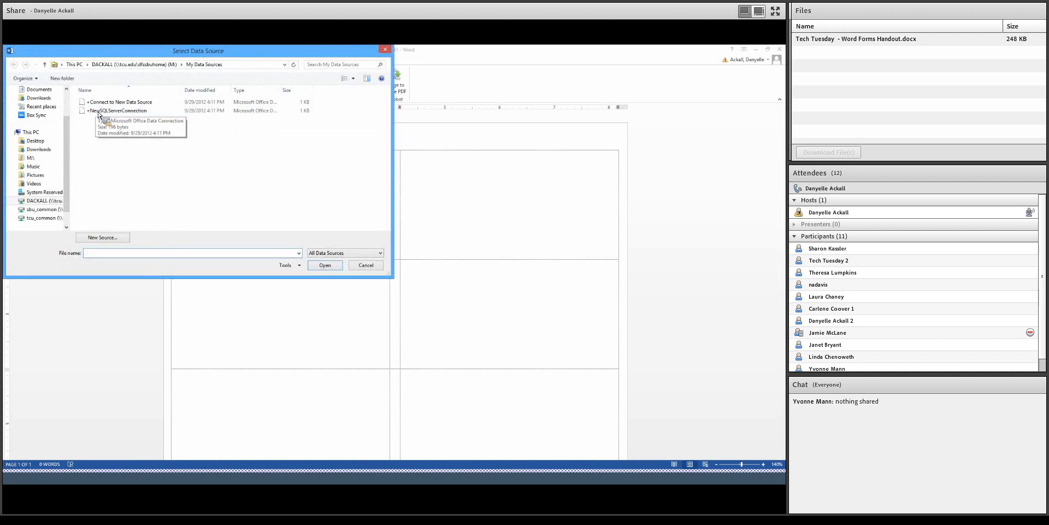
{"action": "left_click", "coordinate": [36, 115]}
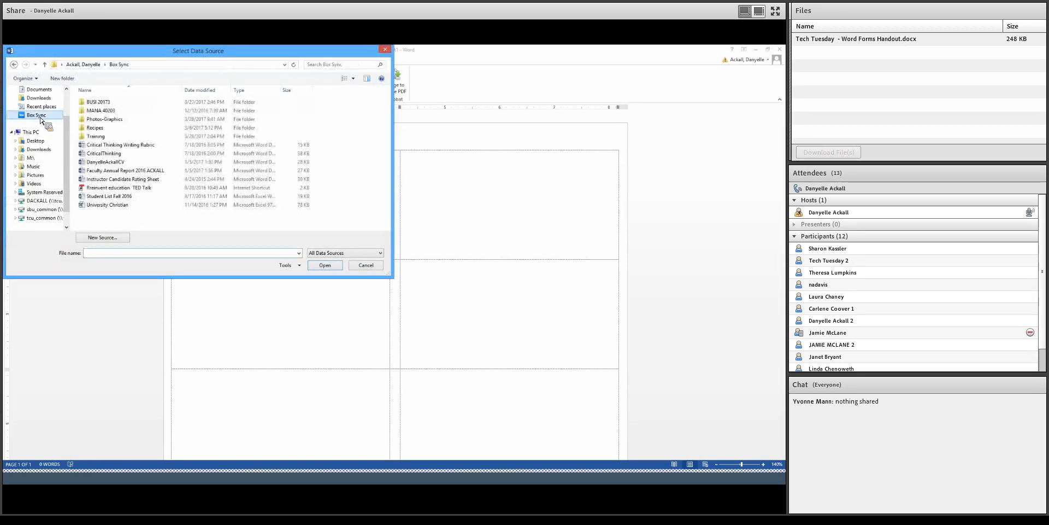
{"action": "double_click", "coordinate": [93, 138]}
{"action": "left_click", "coordinate": [98, 111]}
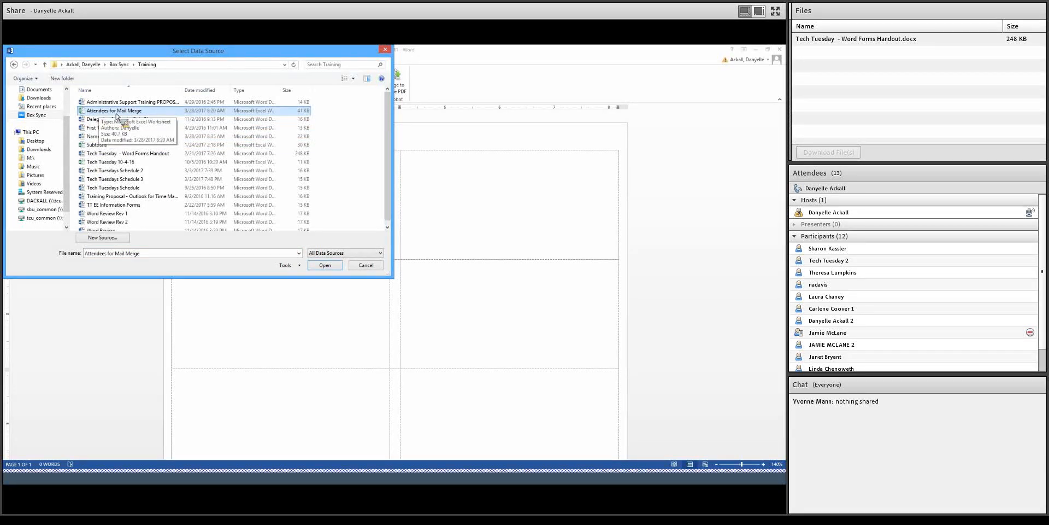
{"action": "double_click", "coordinate": [116, 113]}
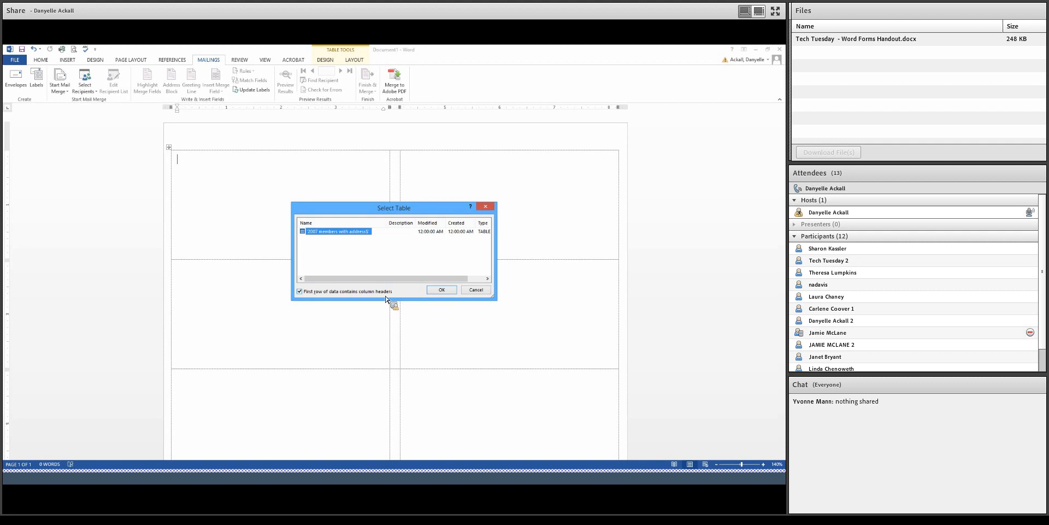
{"action": "left_click", "coordinate": [436, 291]}
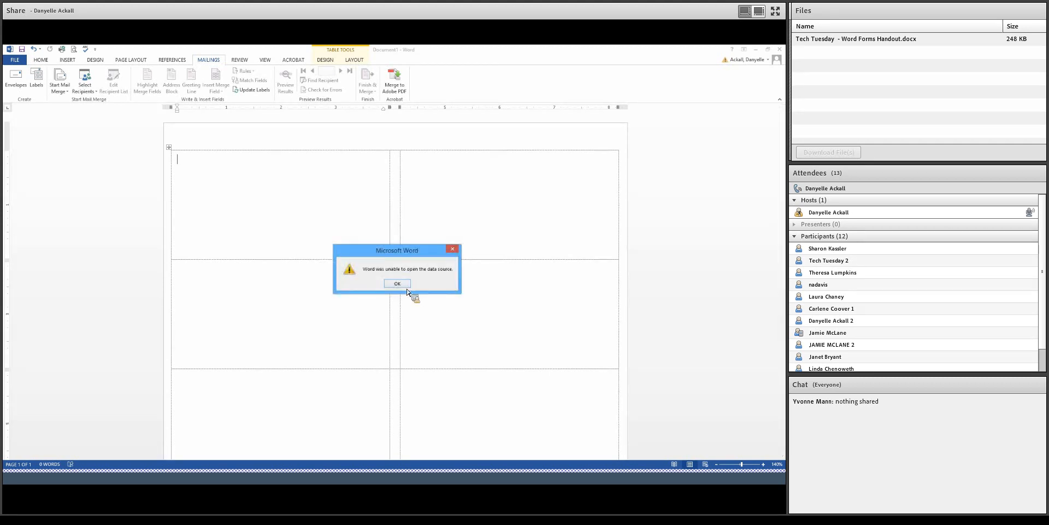
{"action": "left_click", "coordinate": [398, 283]}
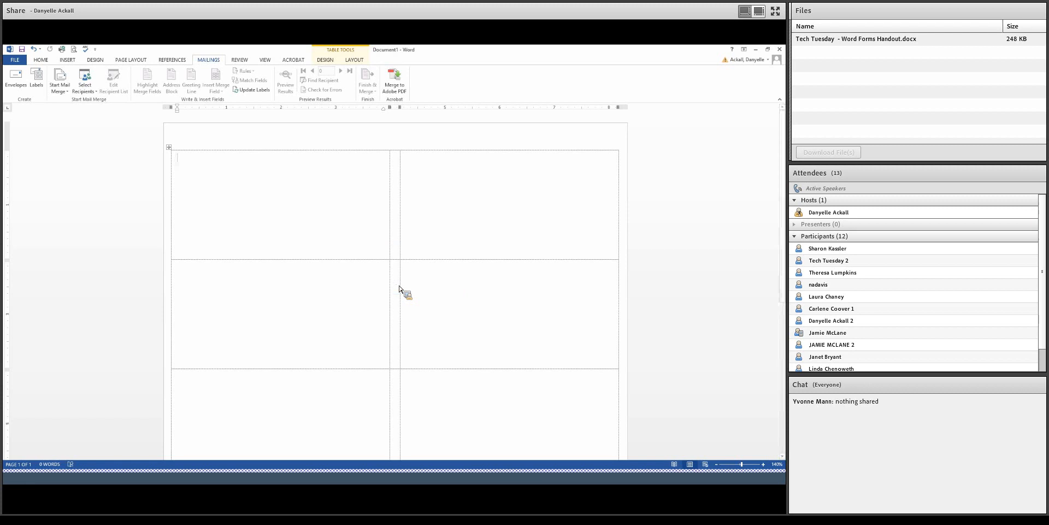
Close the Name Tags Template document without saving its changes
{"action": "left_click", "coordinate": [110, 475]}
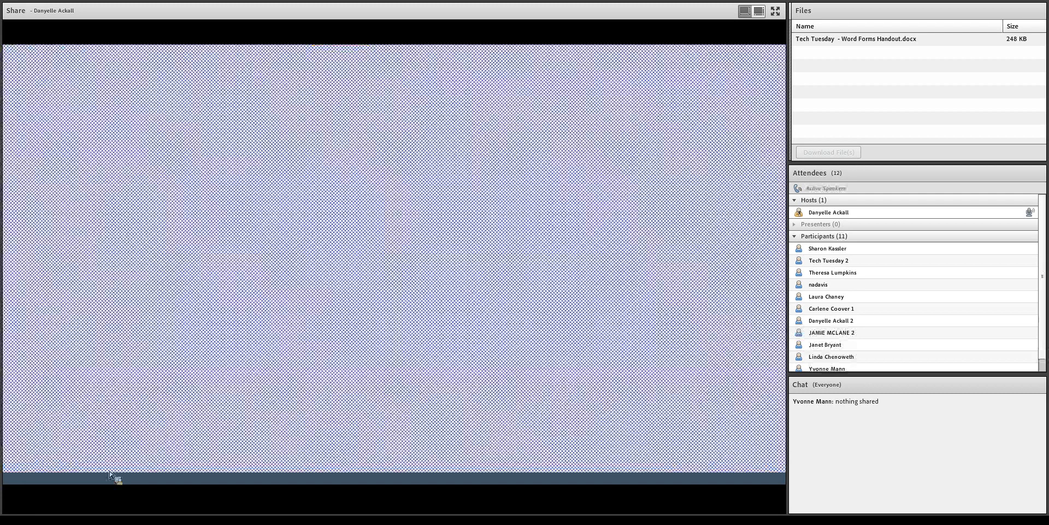
{"action": "left_click", "coordinate": [106, 411]}
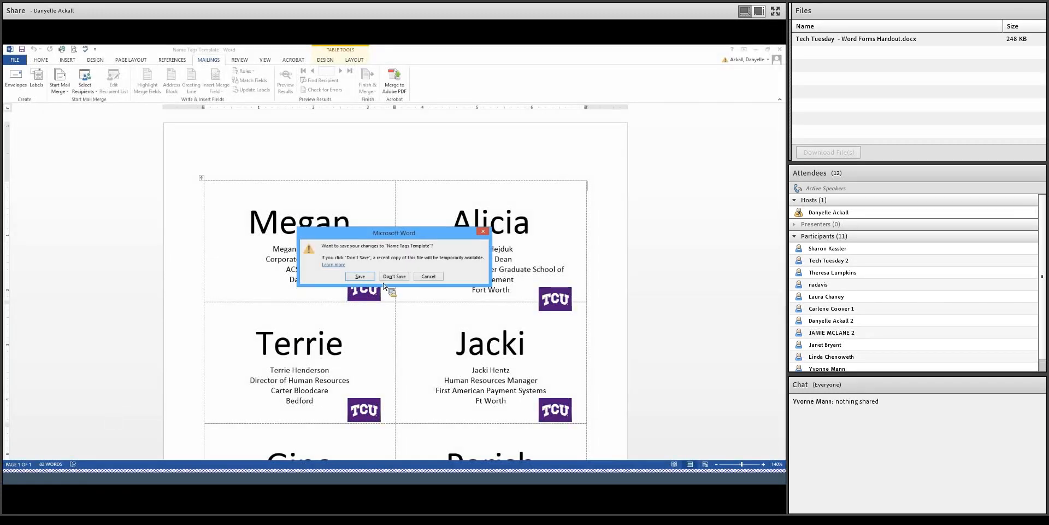
{"action": "left_click", "coordinate": [406, 277]}
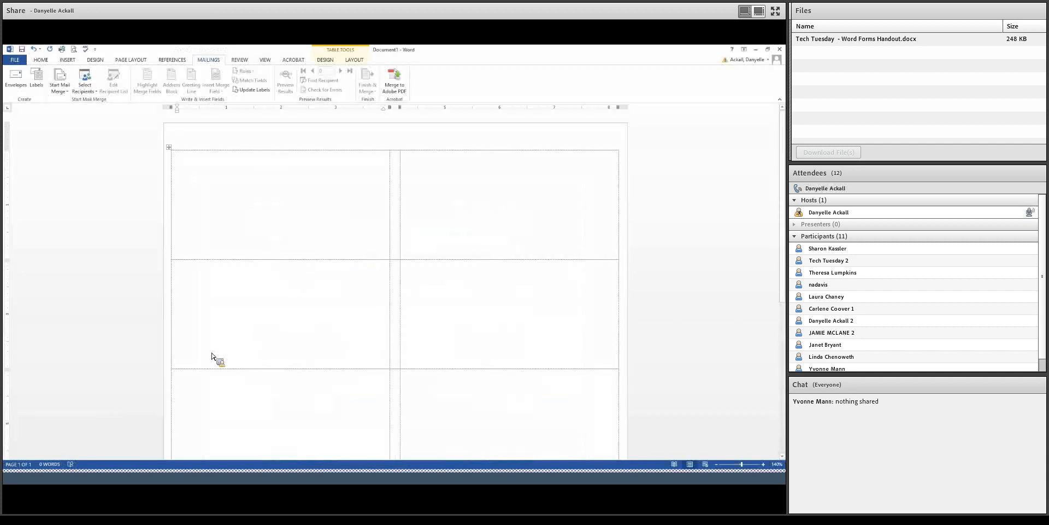
Attach the "2007 members with address" sheet of Attendees for Mail Merge, in Box Sync's Training folder, as the existing recipient list
{"action": "left_click", "coordinate": [85, 84]}
{"action": "left_click", "coordinate": [92, 112]}
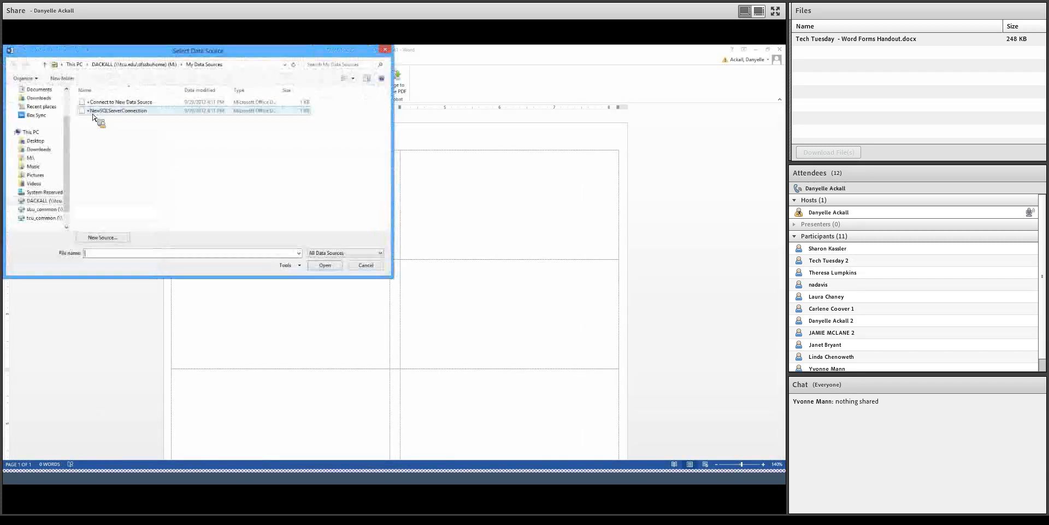
{"action": "left_click", "coordinate": [37, 116]}
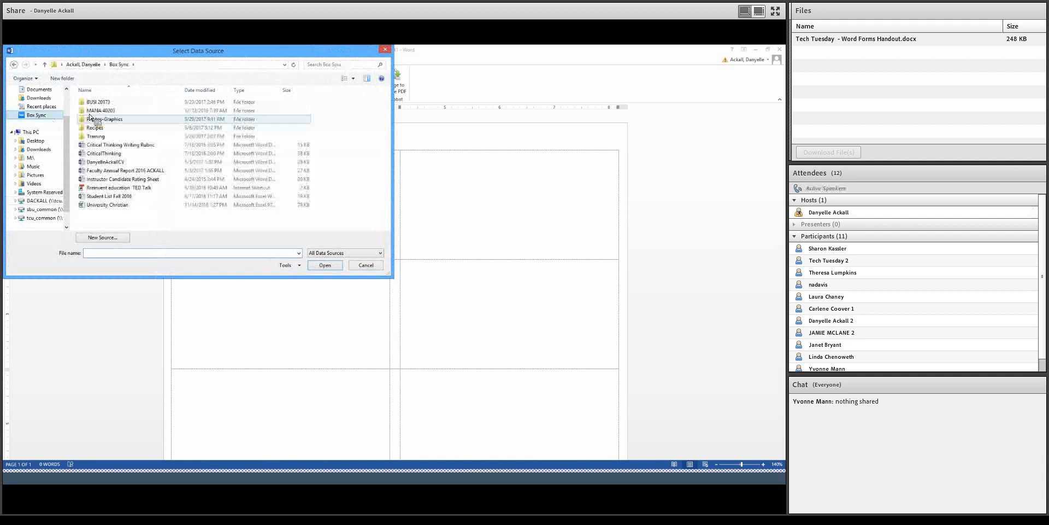
{"action": "double_click", "coordinate": [97, 136]}
{"action": "double_click", "coordinate": [104, 111]}
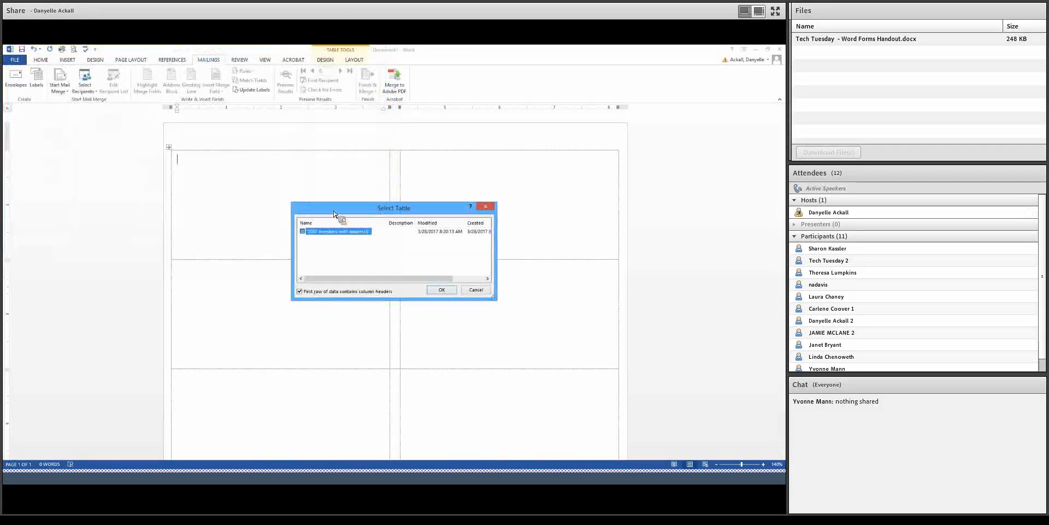
{"action": "left_click", "coordinate": [441, 290]}
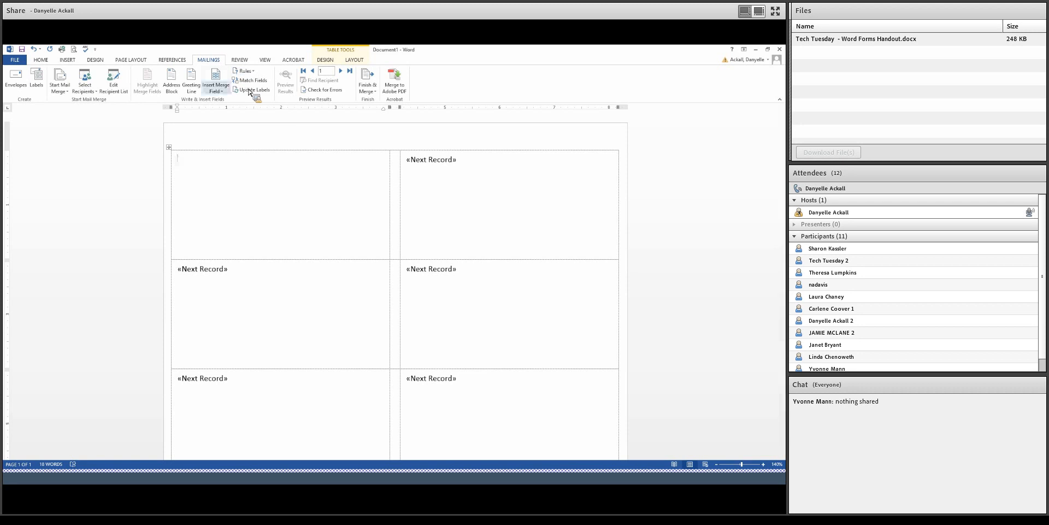
Insert the FirstName merge field on the first label's first line, and FirstName and LastName separated by a space on the second
{"action": "left_click", "coordinate": [217, 90]}
{"action": "left_click", "coordinate": [229, 104]}
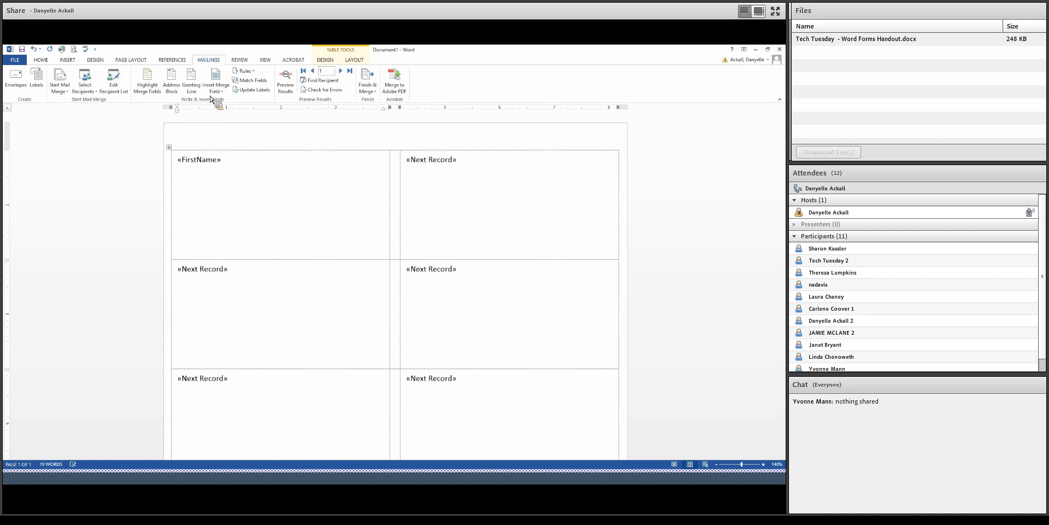
{"action": "left_click", "coordinate": [217, 89]}
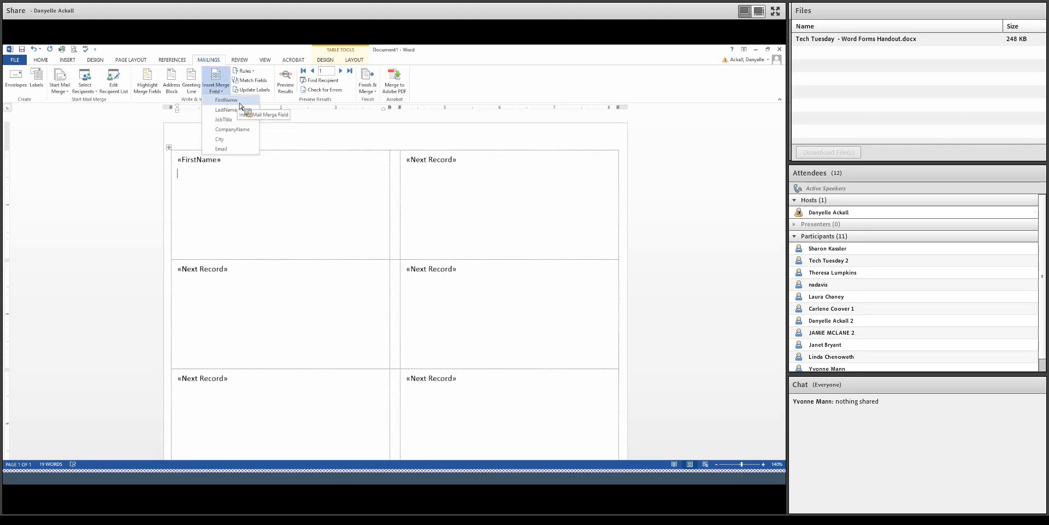
{"action": "left_click", "coordinate": [239, 100]}
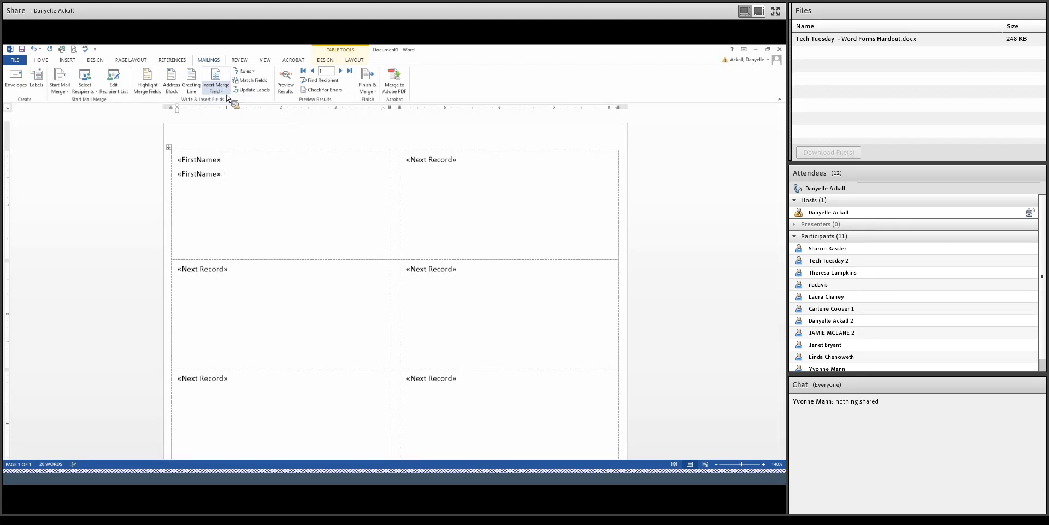
{"action": "left_click", "coordinate": [227, 94]}
{"action": "left_click", "coordinate": [229, 109]}
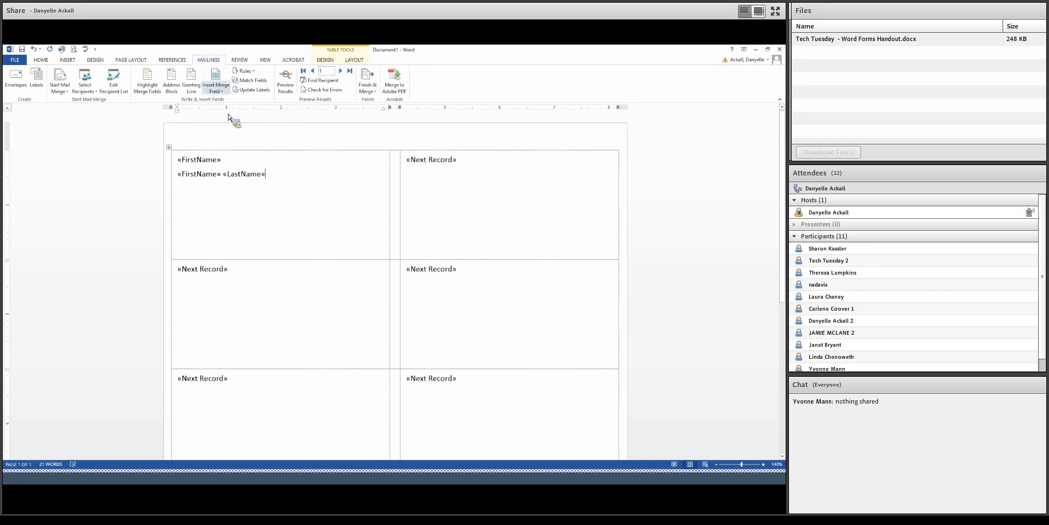
{"action": "double_click", "coordinate": [189, 159]}
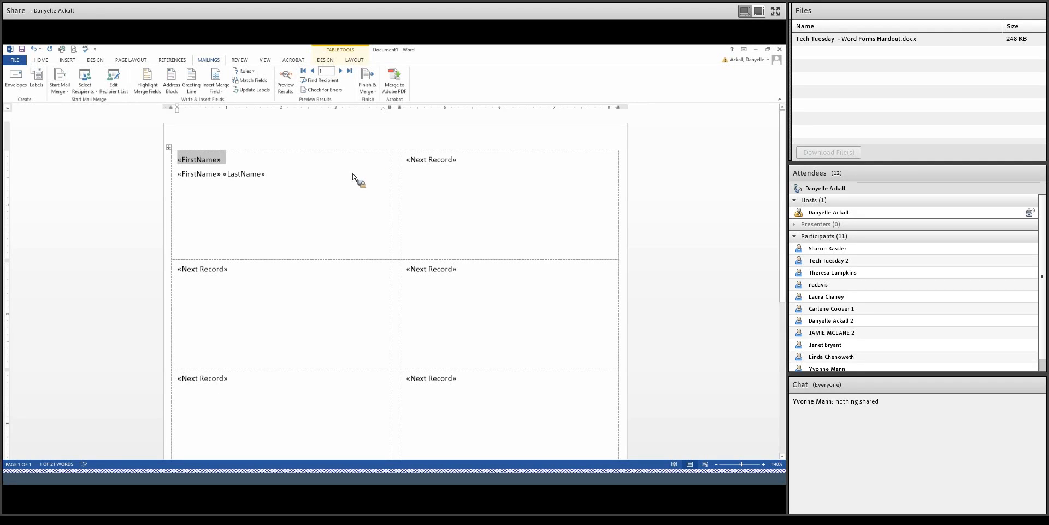
{"action": "left_click", "coordinate": [268, 170]}
{"action": "left_click_drag", "start_coordinate": [242, 168], "coordinate": [220, 101]}
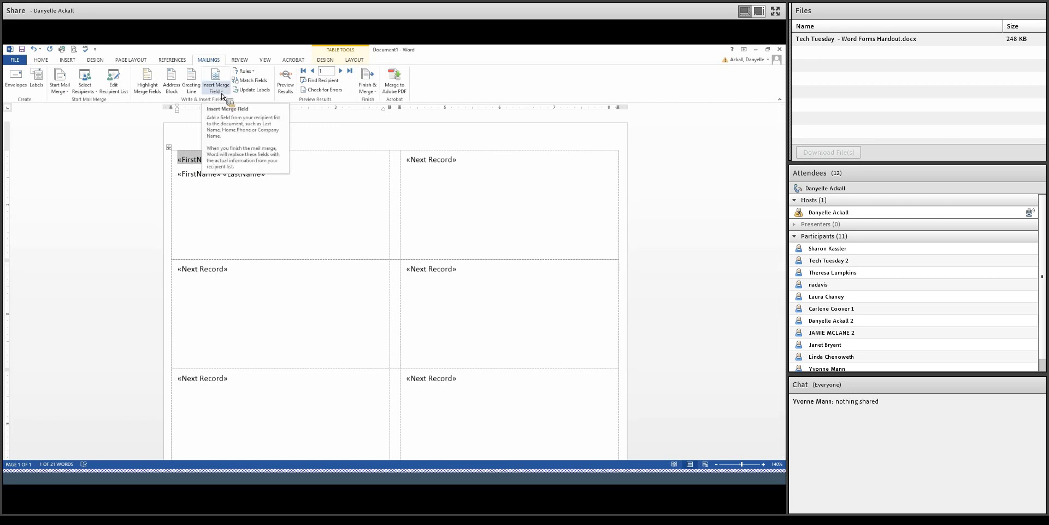
{"action": "left_click", "coordinate": [222, 92]}
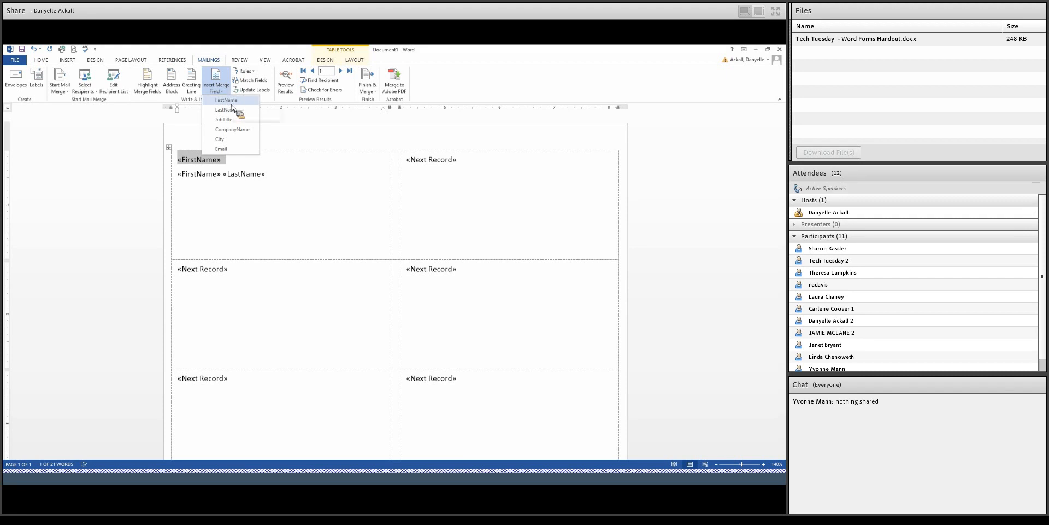
{"action": "left_click", "coordinate": [217, 199]}
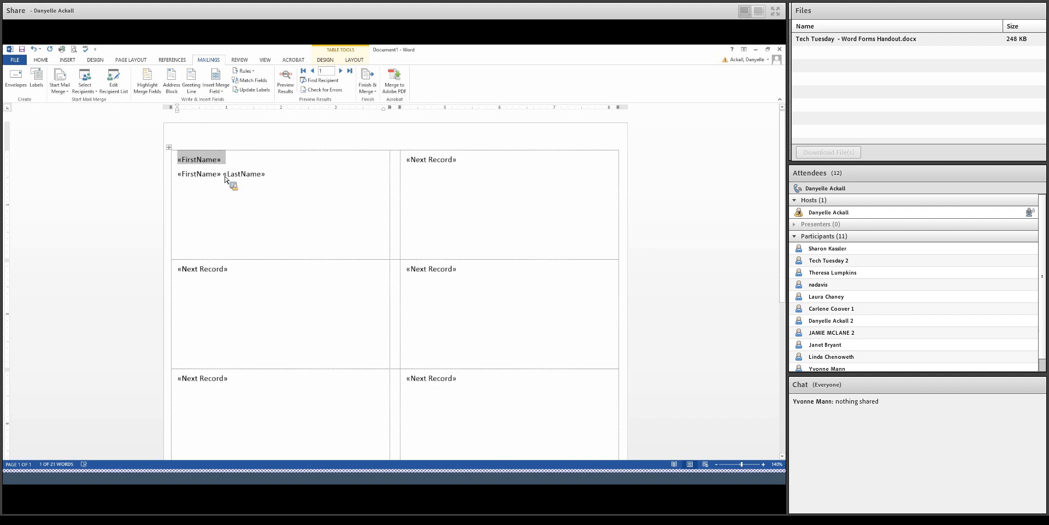
{"action": "left_click_drag", "start_coordinate": [224, 176], "coordinate": [223, 180]}
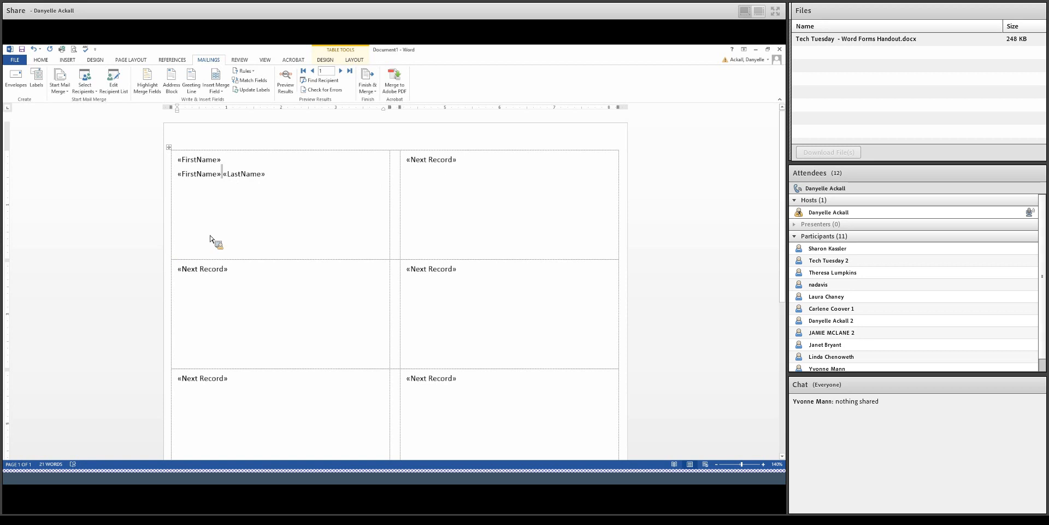
Add the JobTitle, CompanyName and City merge fields on separate lines below the full-name line of the first label
{"action": "left_click_drag", "start_coordinate": [273, 186], "coordinate": [276, 181]}
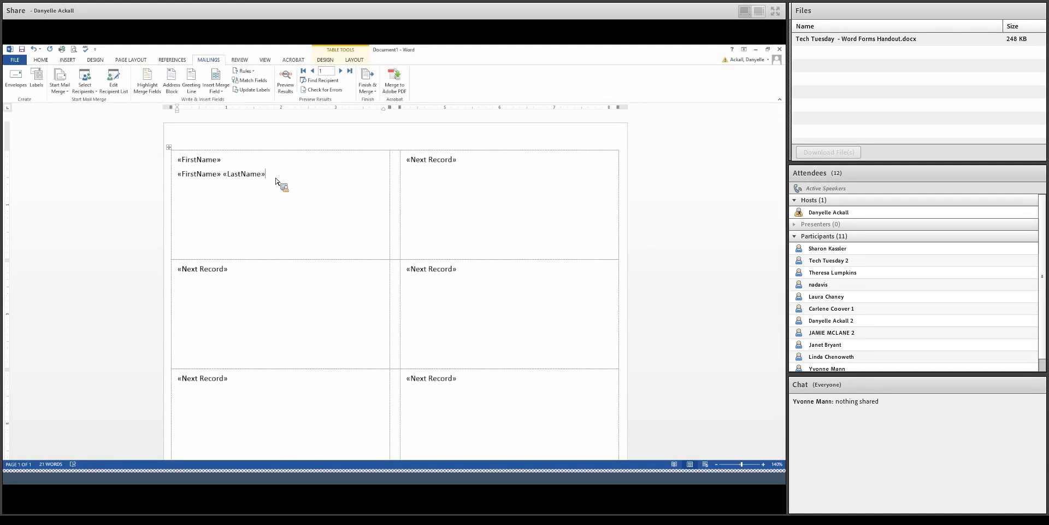
{"action": "left_click", "coordinate": [216, 87]}
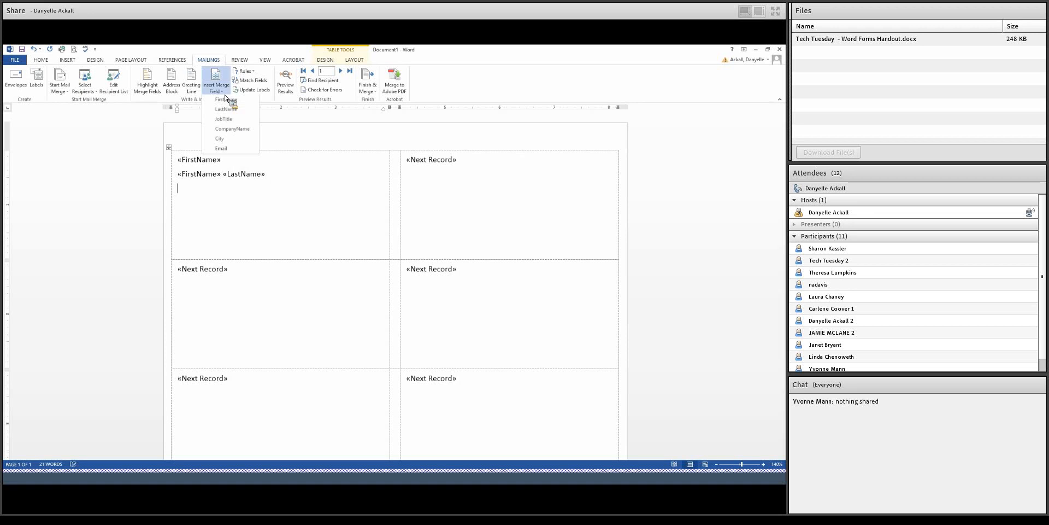
{"action": "left_click", "coordinate": [233, 120]}
{"action": "key", "text": "Return"}
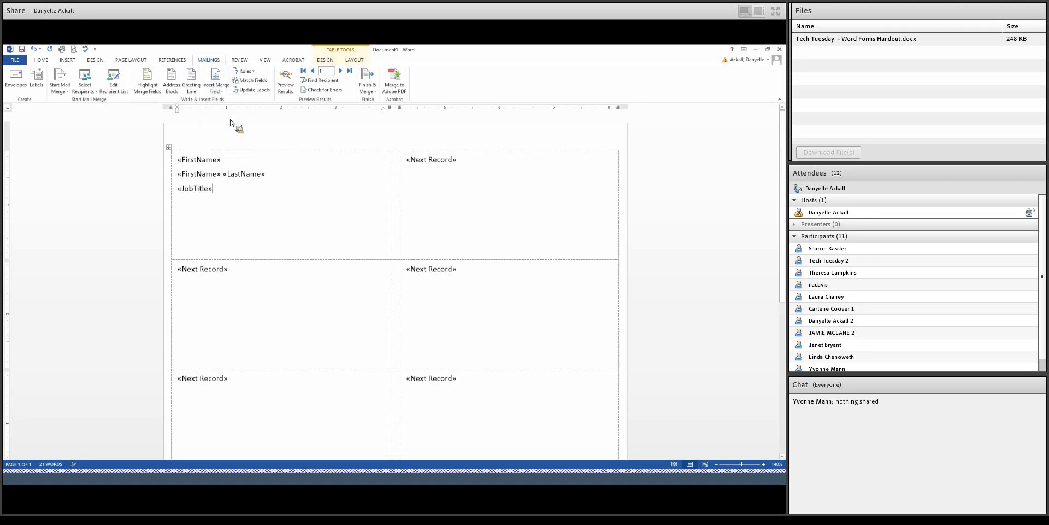
{"action": "left_click", "coordinate": [216, 87]}
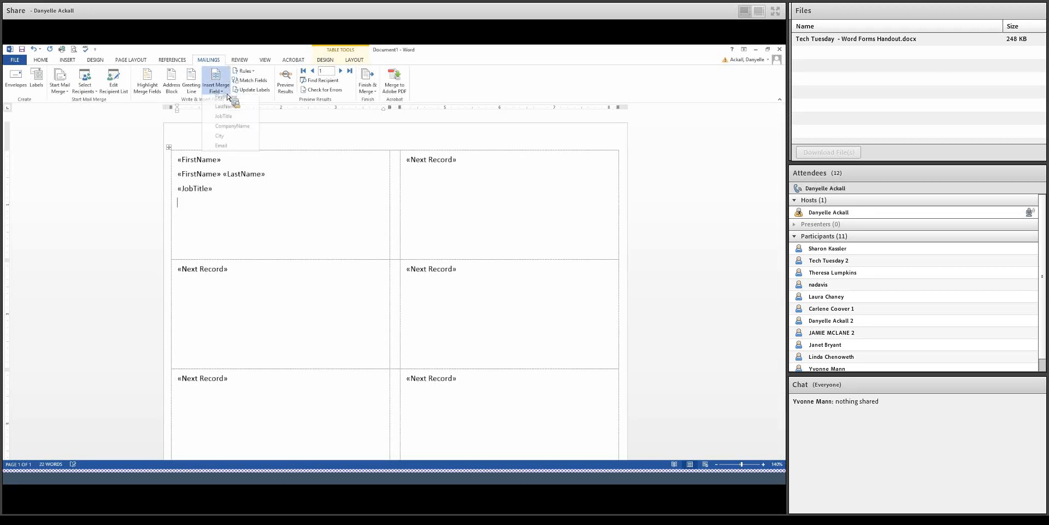
{"action": "left_click", "coordinate": [230, 129]}
{"action": "key", "text": "Return"}
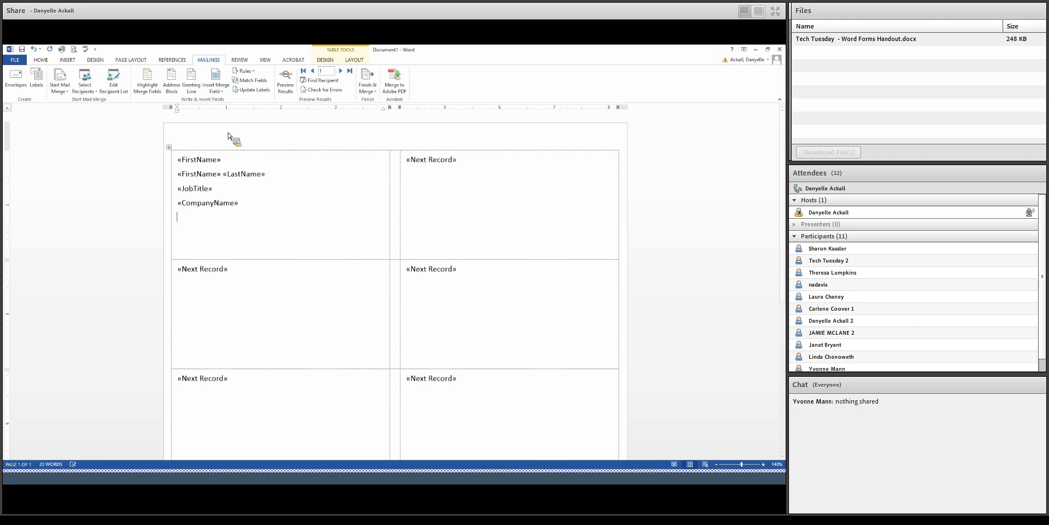
{"action": "left_click", "coordinate": [217, 88]}
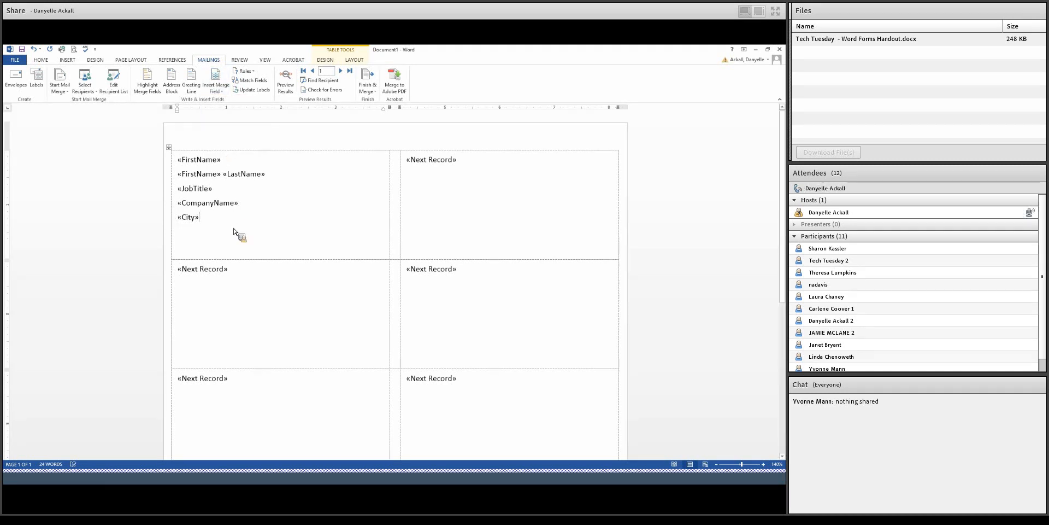
Center all merge fields in the first label and add a blank line above them
{"action": "left_click_drag", "start_coordinate": [232, 227], "coordinate": [183, 174]}
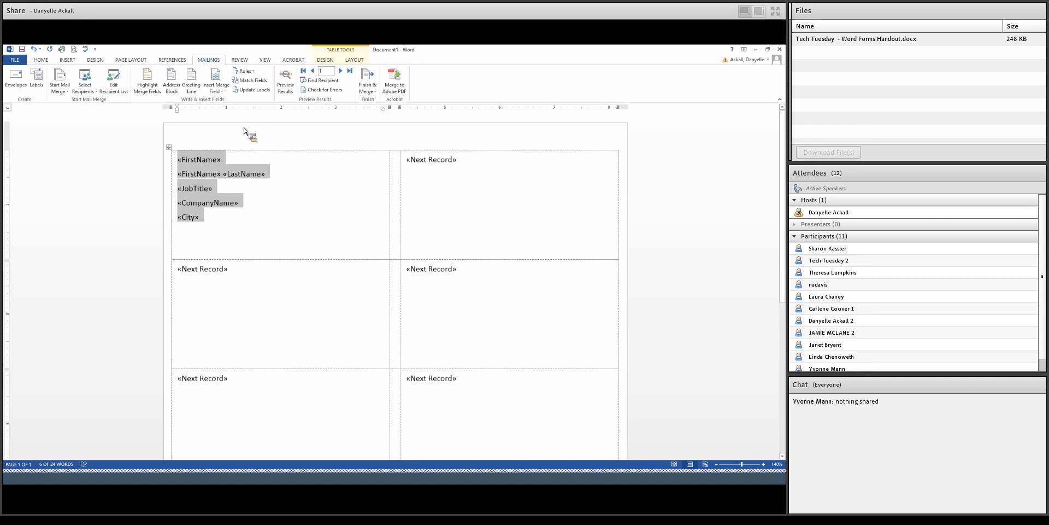
{"action": "left_click", "coordinate": [44, 61]}
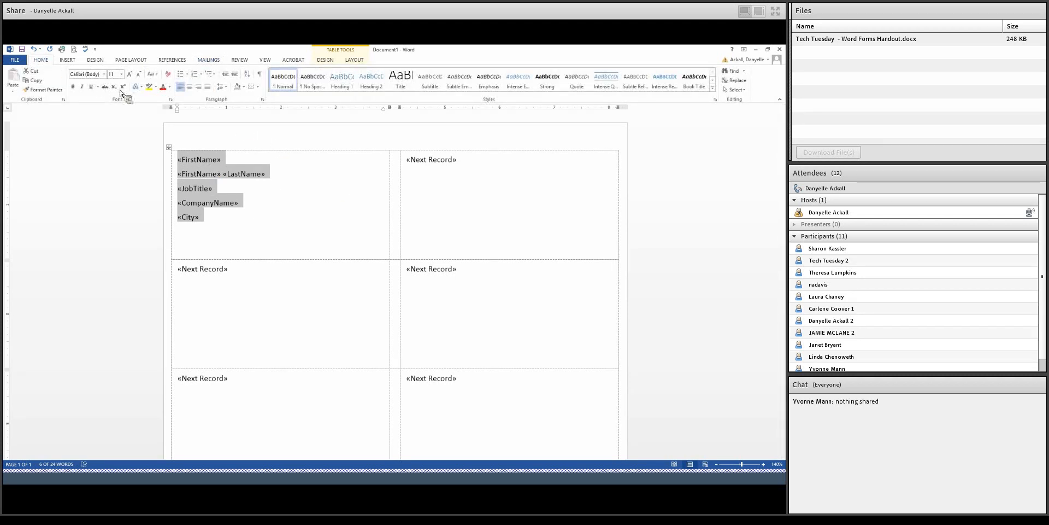
{"action": "left_click", "coordinate": [191, 88]}
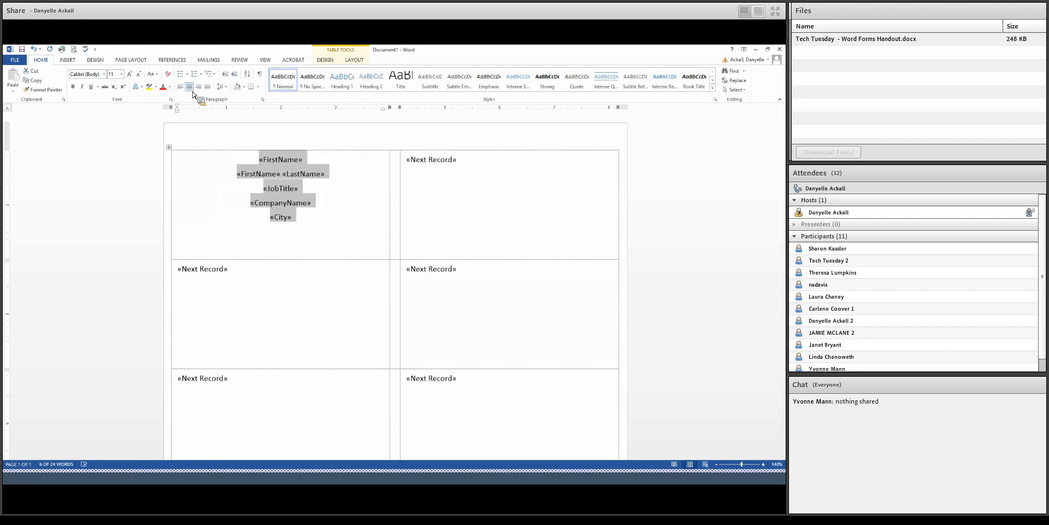
{"action": "left_click", "coordinate": [275, 174]}
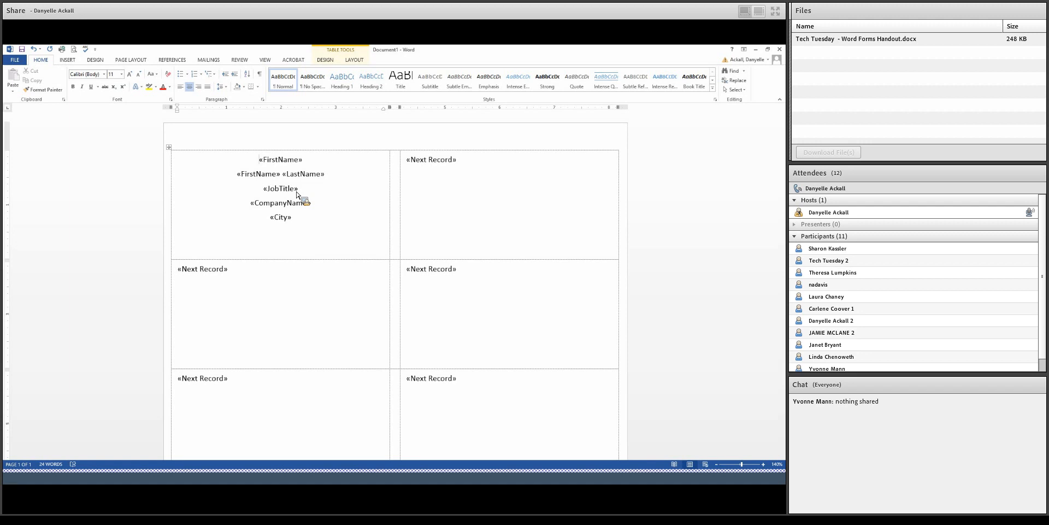
{"action": "key", "text": "Return"}
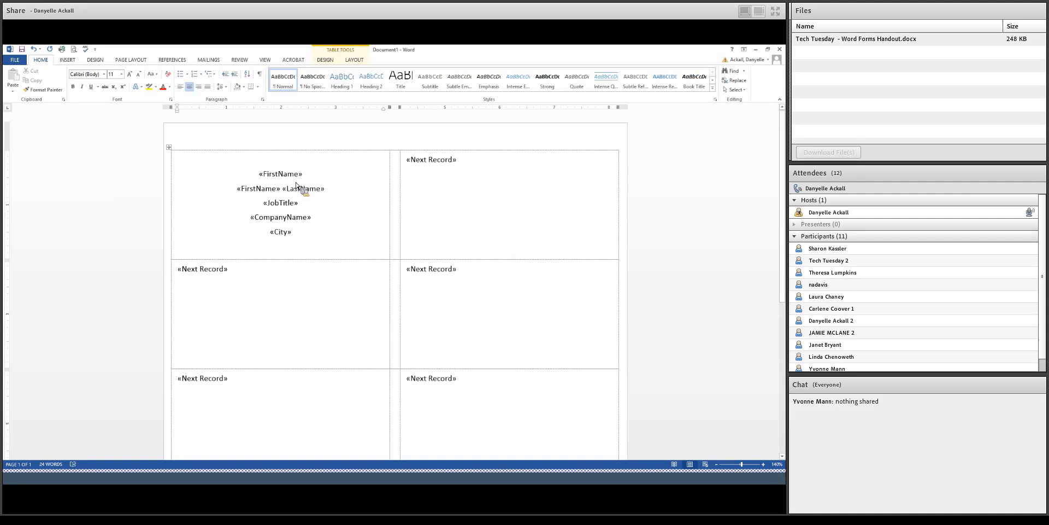
Enlarge the standalone FirstName field at the head of the first label to 36 pt
{"action": "double_click", "coordinate": [299, 174]}
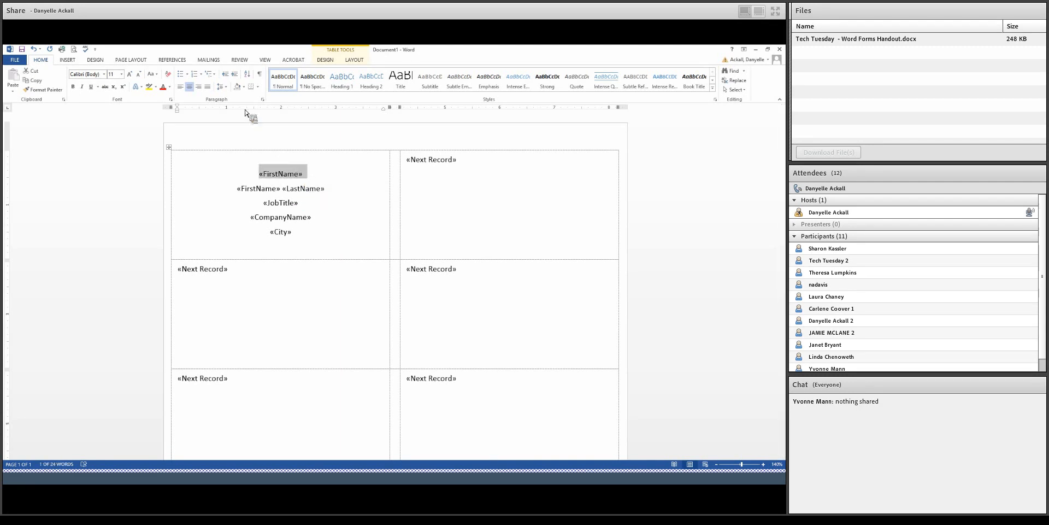
{"action": "left_click", "coordinate": [129, 76]}
{"action": "left_click", "coordinate": [129, 77]}
{"action": "left_click", "coordinate": [130, 76]}
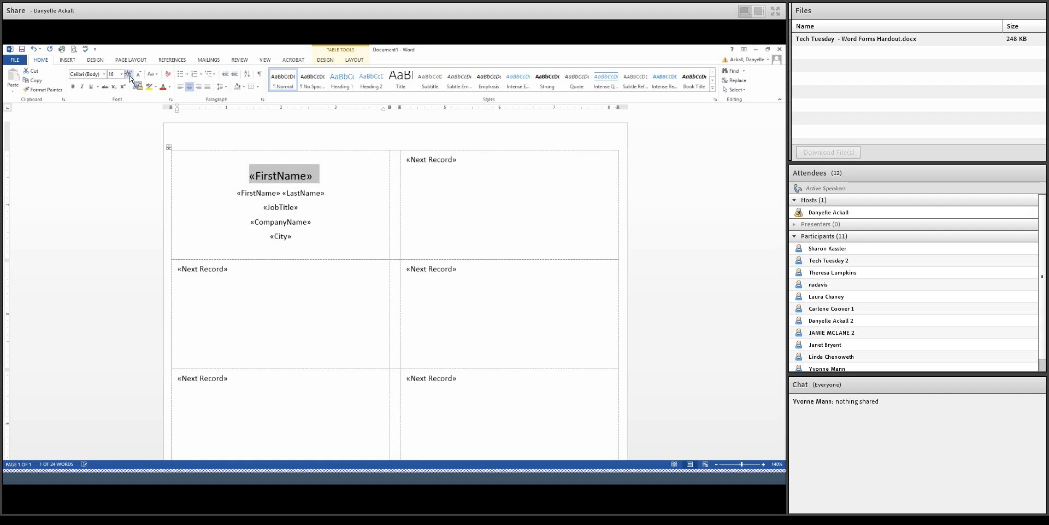
{"action": "left_click", "coordinate": [130, 77]}
{"action": "left_click", "coordinate": [129, 77]}
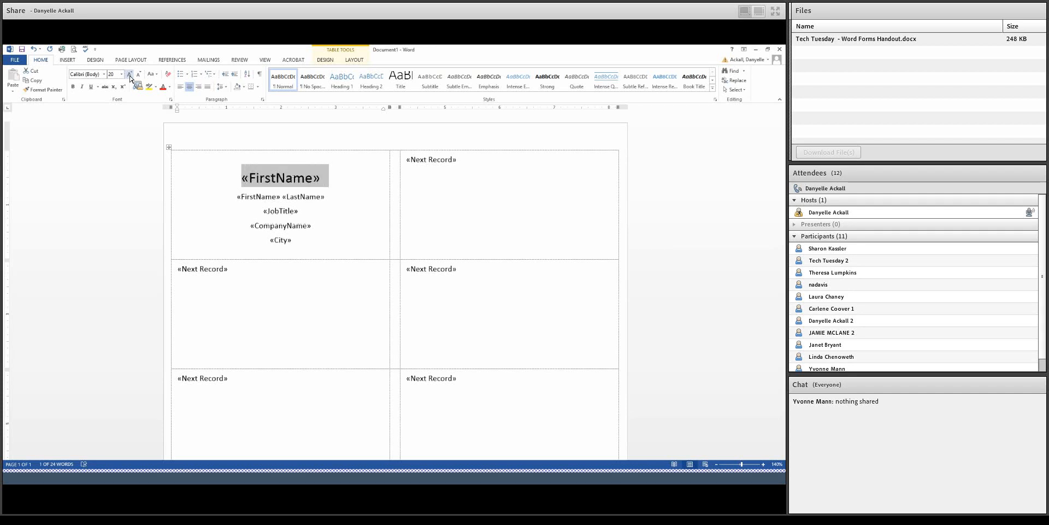
{"action": "left_click", "coordinate": [129, 76]}
{"action": "left_click", "coordinate": [130, 76]}
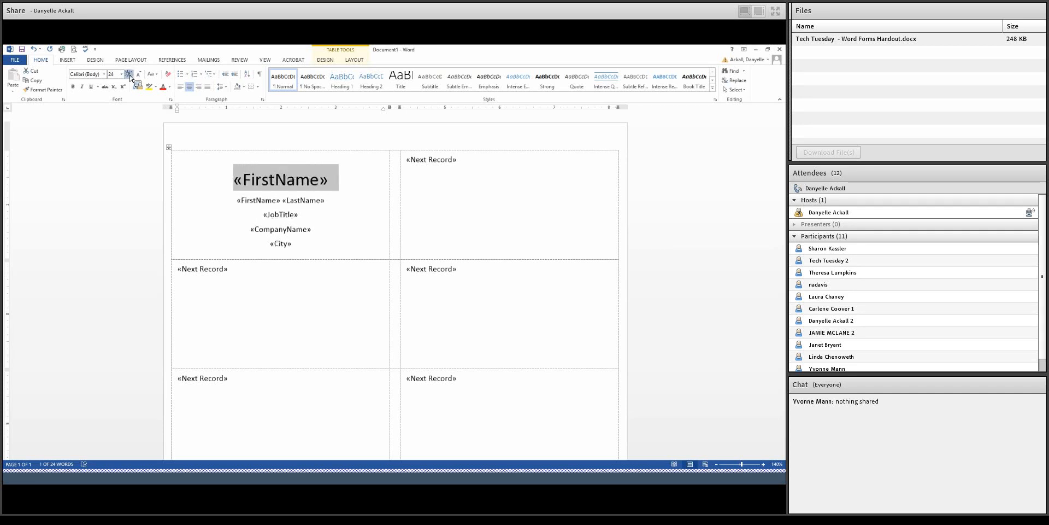
{"action": "left_click", "coordinate": [130, 76]}
{"action": "left_click", "coordinate": [130, 77]}
{"action": "left_click", "coordinate": [129, 77]}
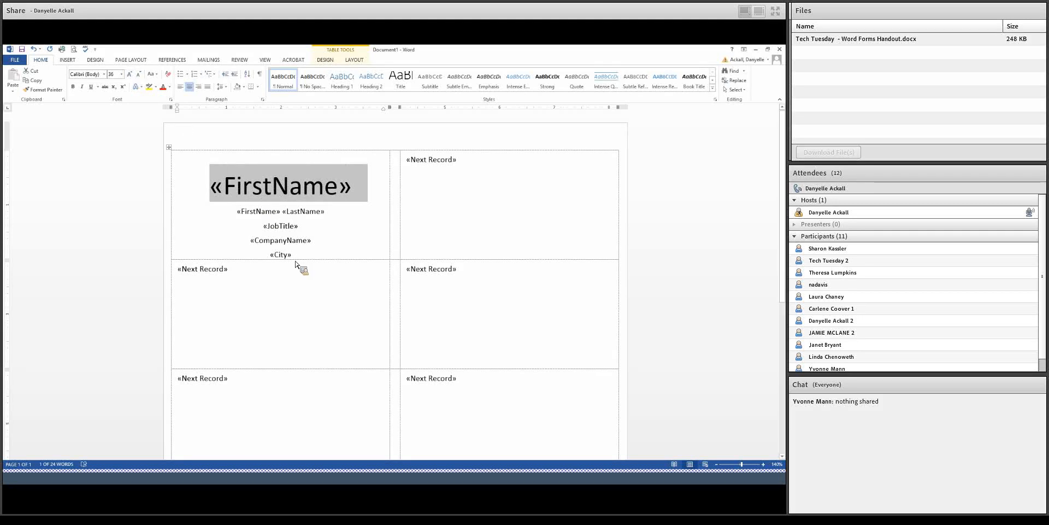
Remove the space before the paragraphs from the full-name line through the City line in the first label
{"action": "left_click_drag", "start_coordinate": [295, 264], "coordinate": [238, 218]}
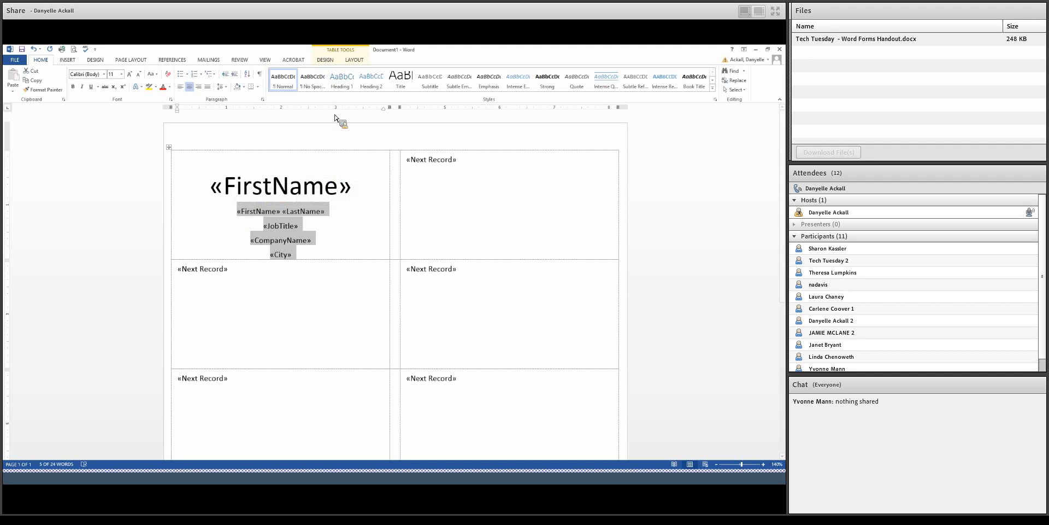
{"action": "left_click", "coordinate": [221, 86]}
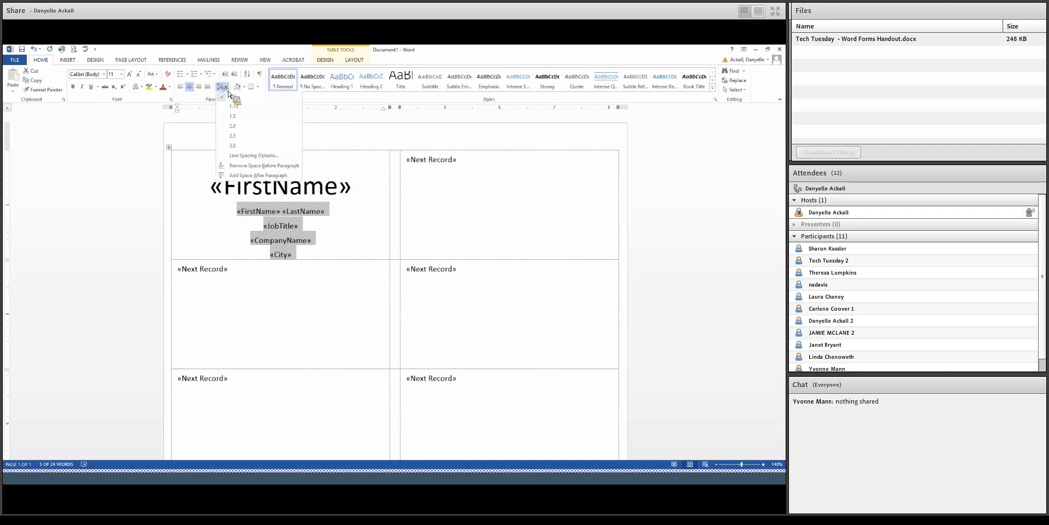
{"action": "left_click", "coordinate": [230, 166]}
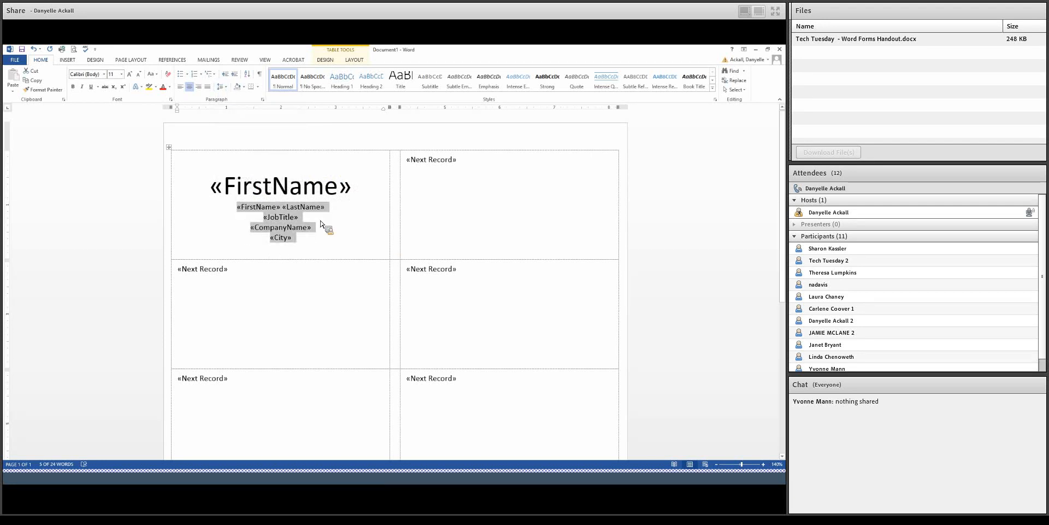
{"action": "left_click", "coordinate": [321, 223]}
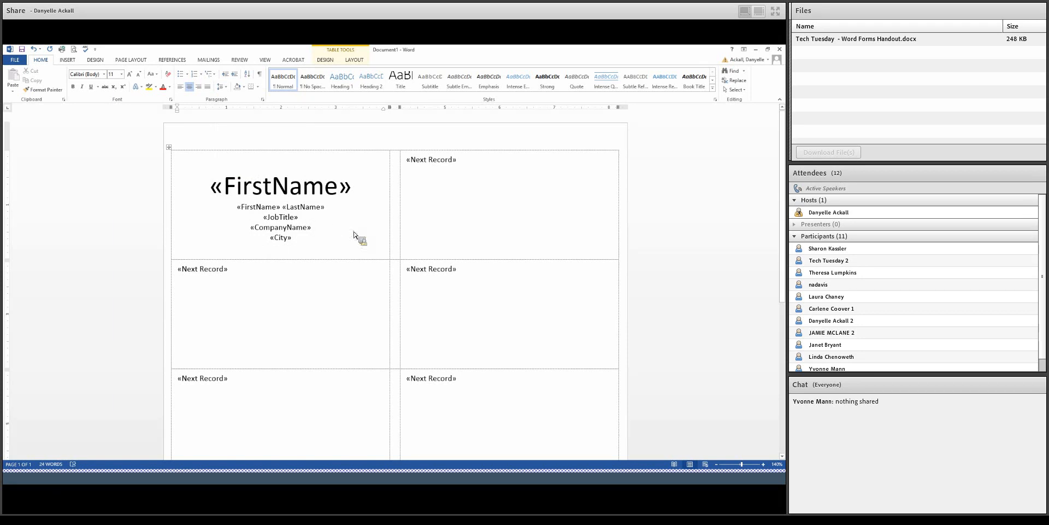
Insert the Company B picture from the Pictures folder into the first label
{"action": "left_click", "coordinate": [68, 60]}
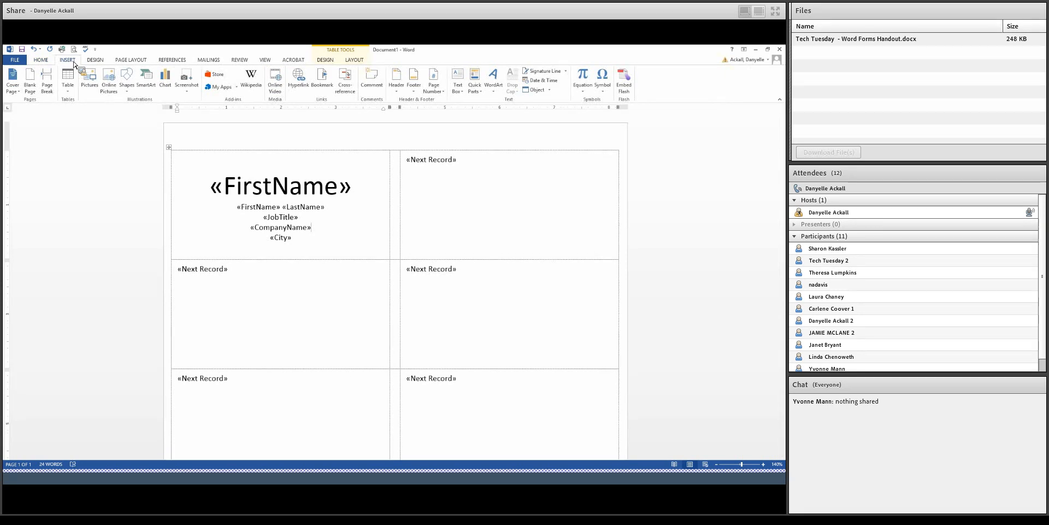
{"action": "left_click", "coordinate": [90, 81]}
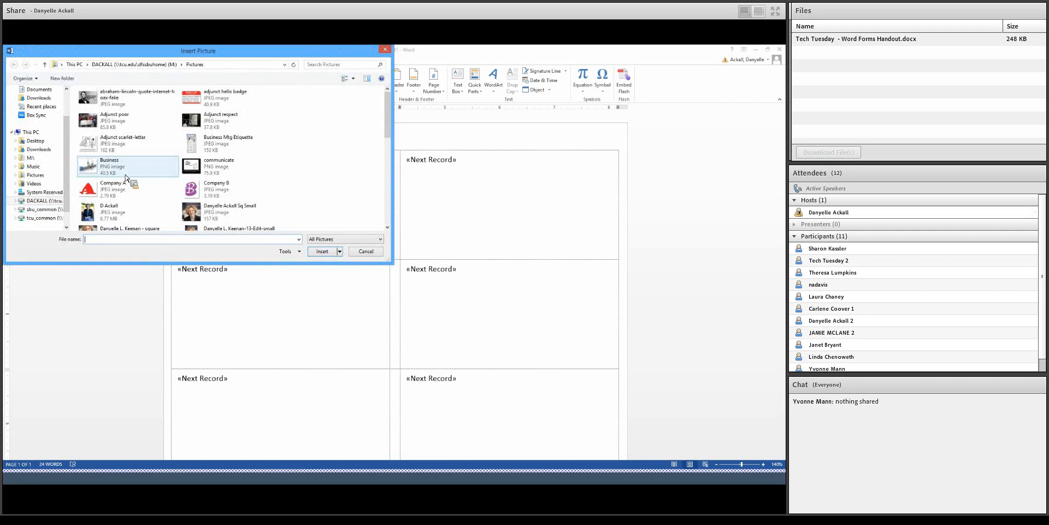
{"action": "left_click", "coordinate": [197, 191]}
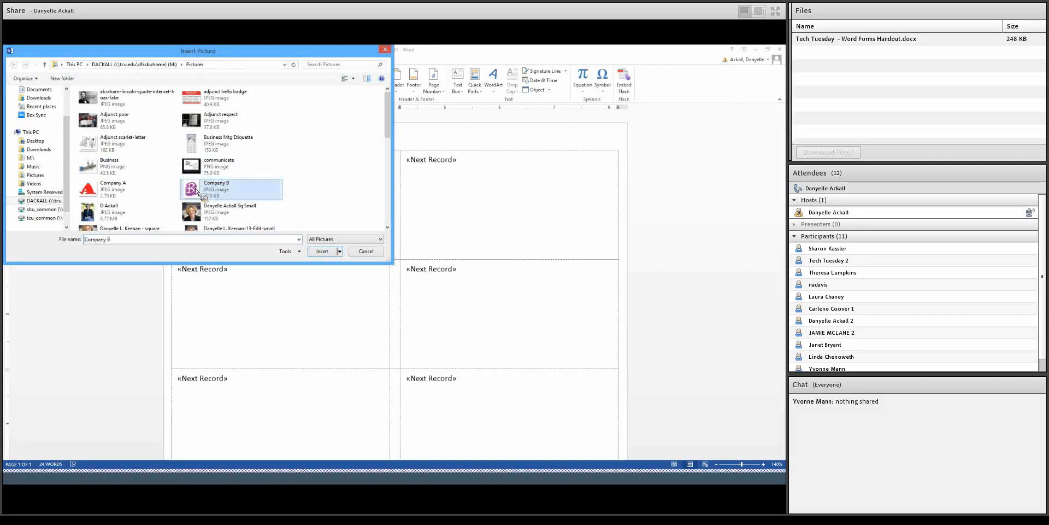
{"action": "left_click", "coordinate": [322, 251]}
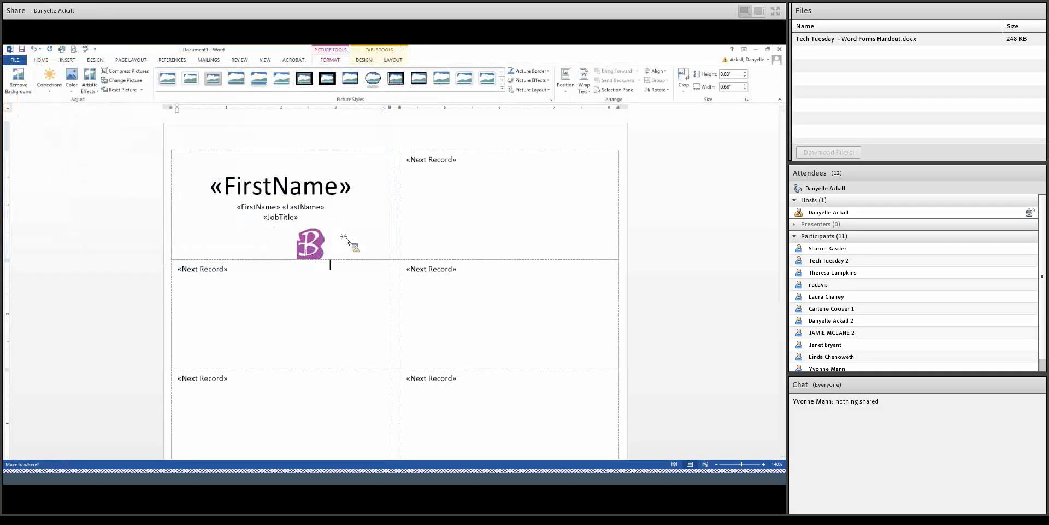
Set the logo's text wrapping to In Front of Text and place it in the first label's lower-right area beside the CompanyName line
{"action": "left_click", "coordinate": [364, 60]}
{"action": "left_click", "coordinate": [330, 61]}
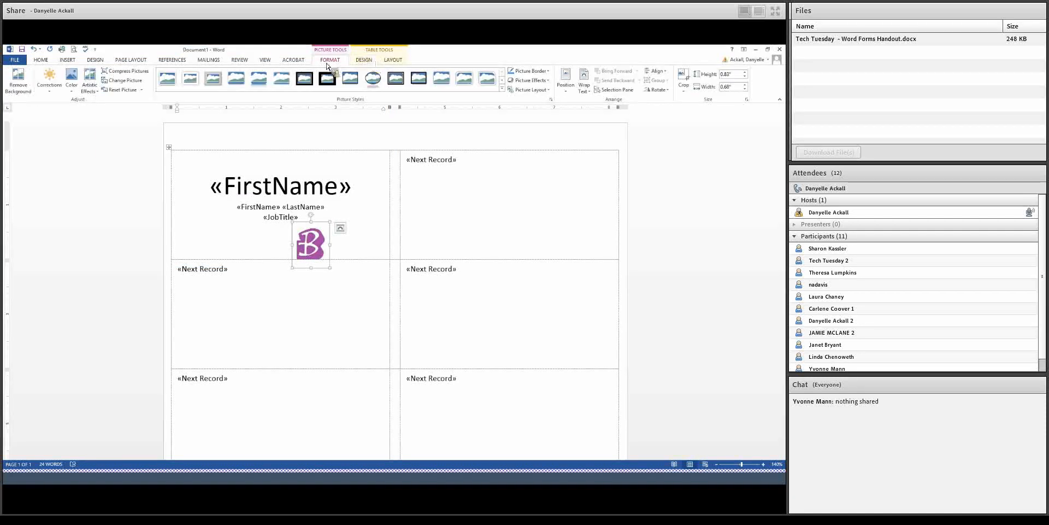
{"action": "left_click", "coordinate": [583, 86]}
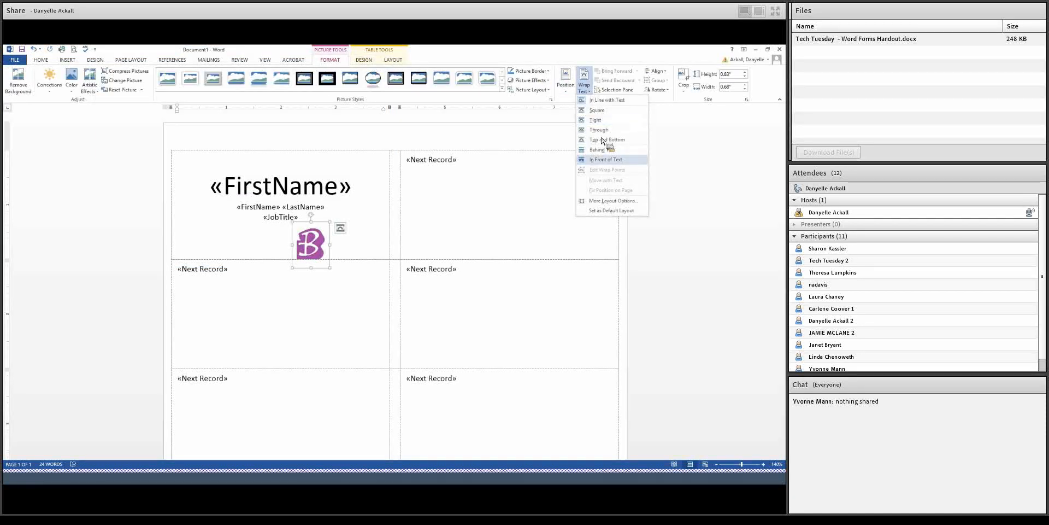
{"action": "left_click", "coordinate": [604, 162]}
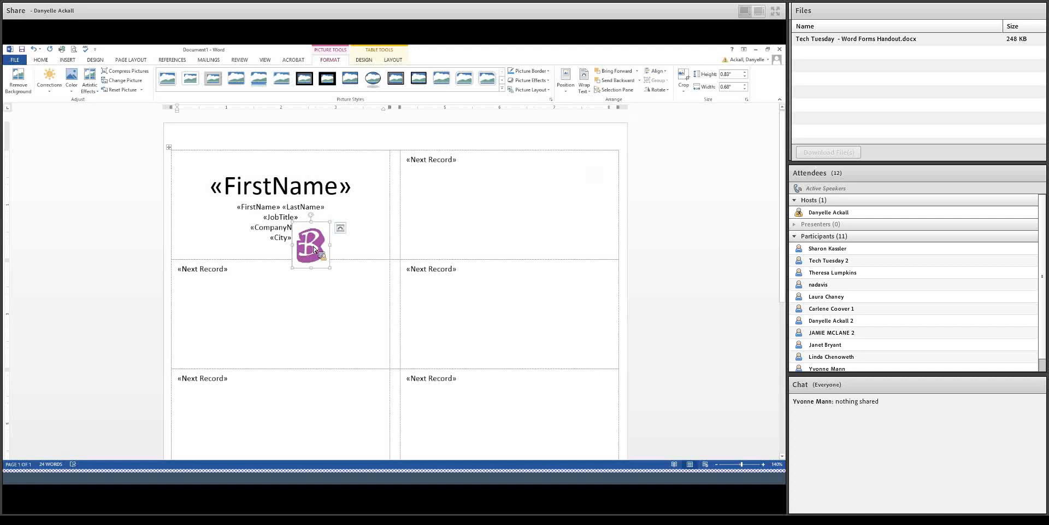
{"action": "left_click_drag", "start_coordinate": [311, 247], "coordinate": [366, 229]}
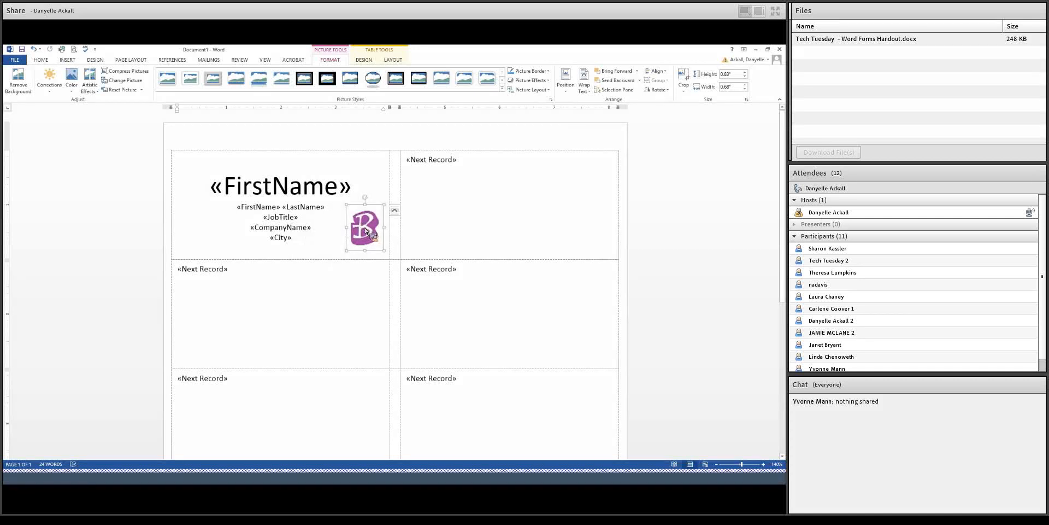
{"action": "left_click", "coordinate": [315, 241]}
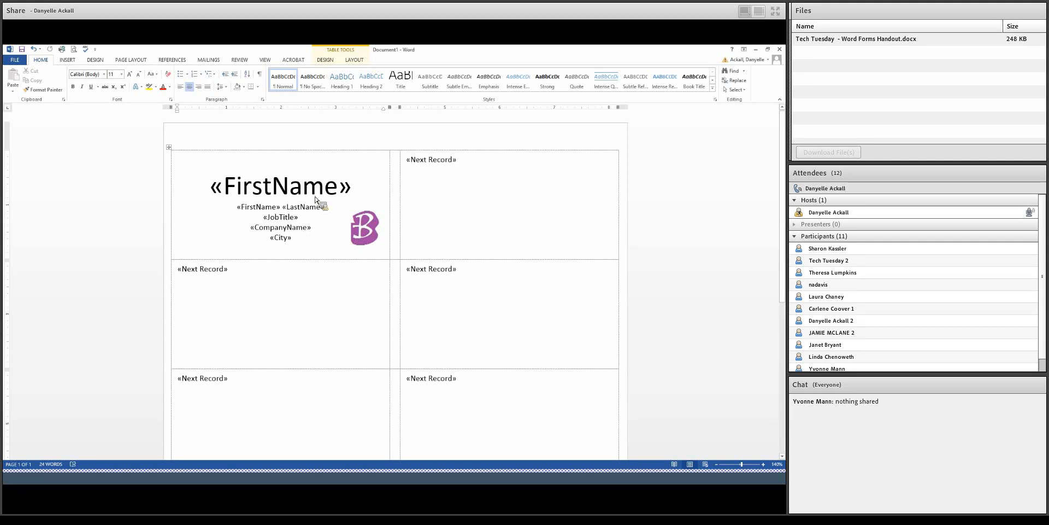
Preview the merge results, move the logo to the first label's upper-right corner clear of the company name, and return to the field view
{"action": "left_click", "coordinate": [221, 62]}
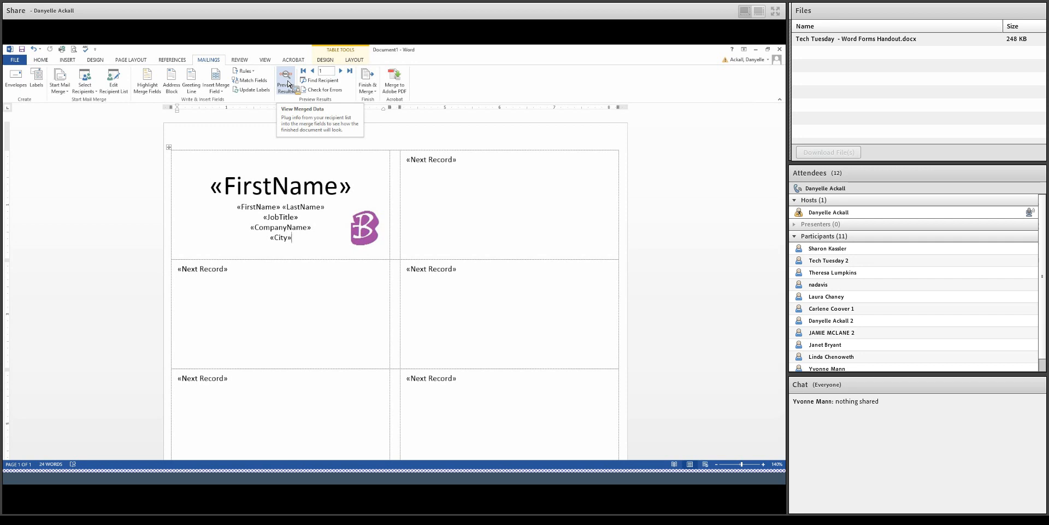
{"action": "left_click", "coordinate": [288, 83]}
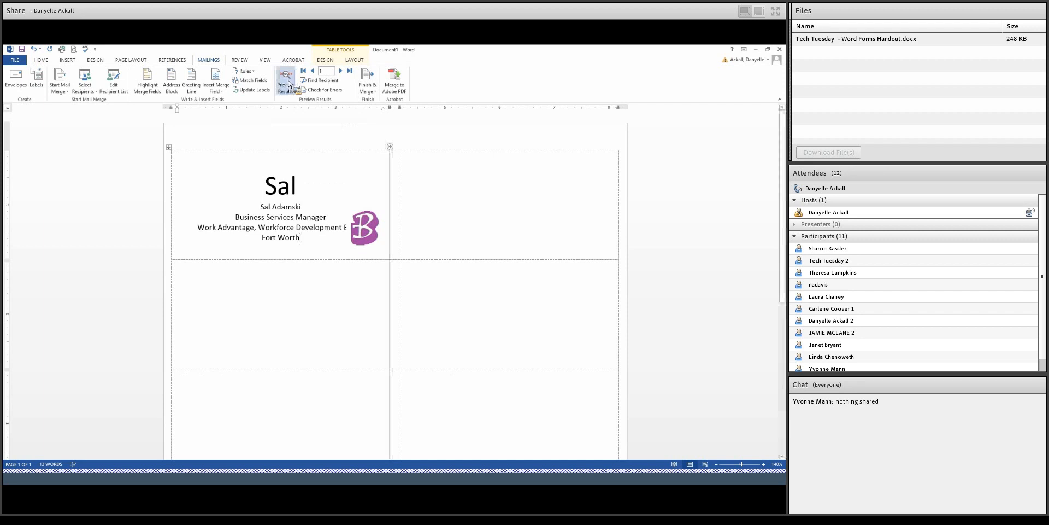
{"action": "left_click_drag", "start_coordinate": [361, 230], "coordinate": [366, 177]}
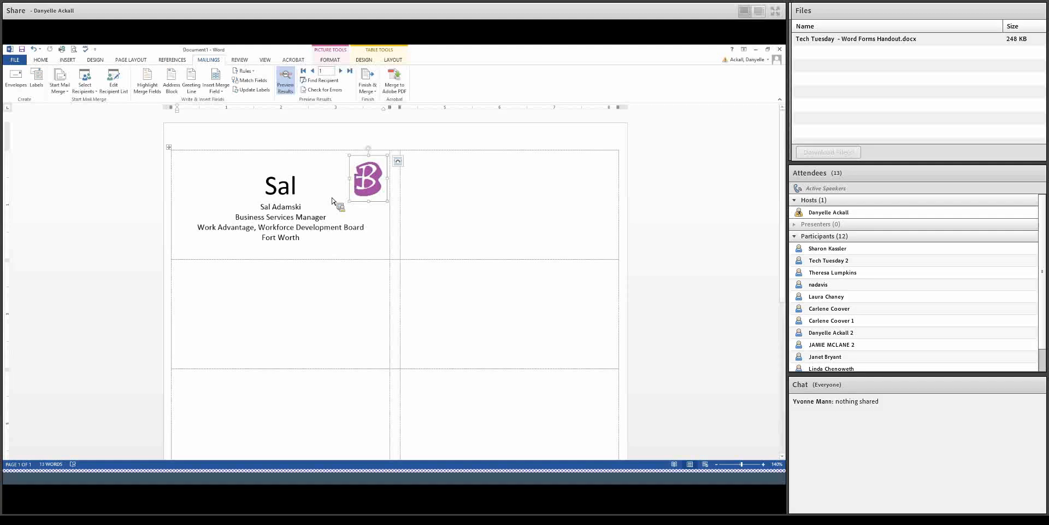
{"action": "left_click_drag", "start_coordinate": [298, 196], "coordinate": [272, 240]}
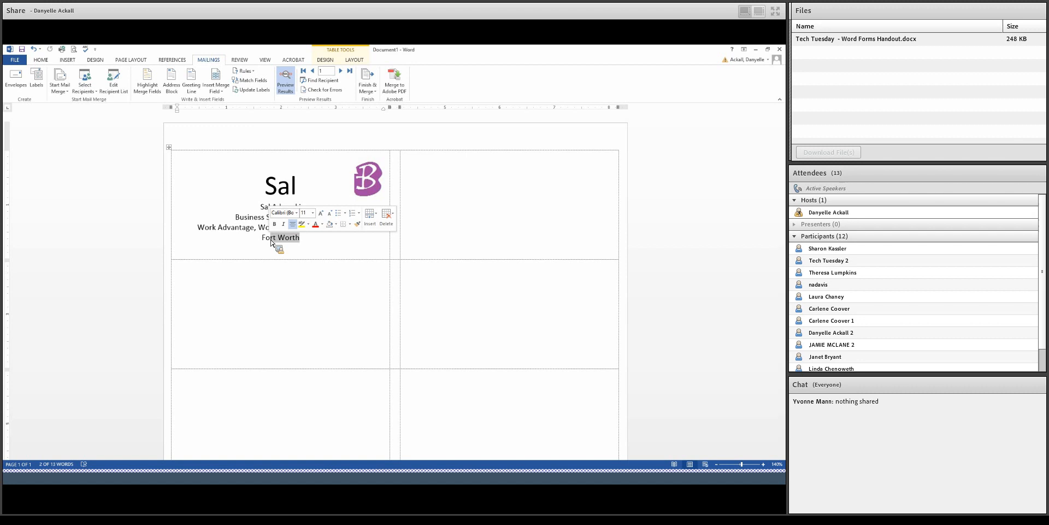
{"action": "left_click", "coordinate": [341, 241]}
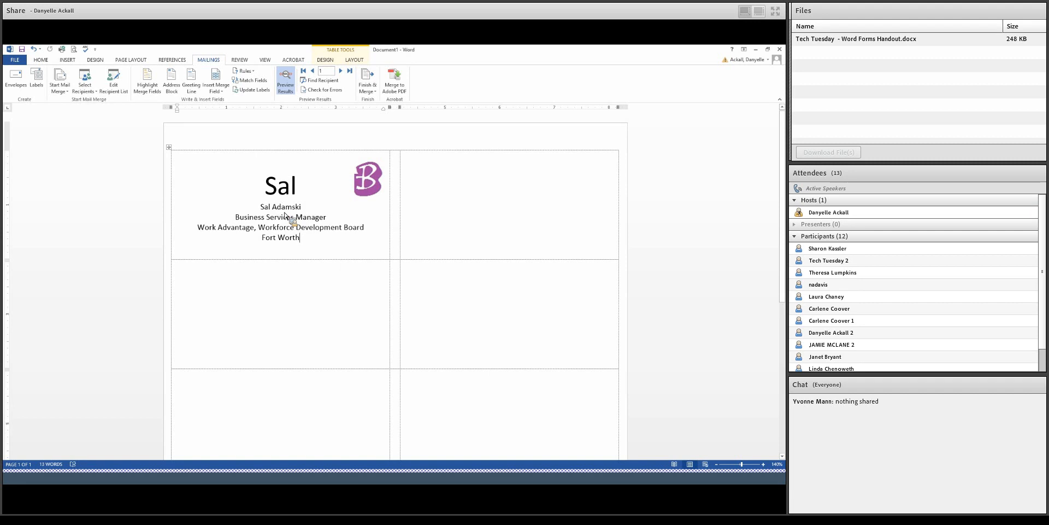
{"action": "left_click", "coordinate": [287, 79]}
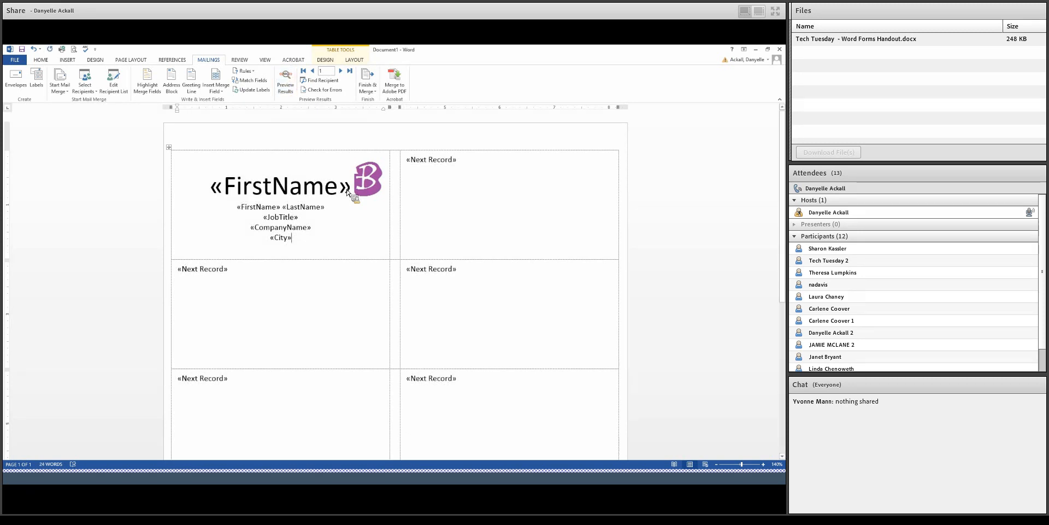
Copy the first label's merge fields into the second label on a new line below Next Record, and check the merge preview
{"action": "mouse_move", "coordinate": [376, 182]}
{"action": "left_mouse_down"}
{"action": "mouse_move", "coordinate": [456, 161]}
{"action": "mouse_move", "coordinate": [406, 162]}
{"action": "left_mouse_up"}
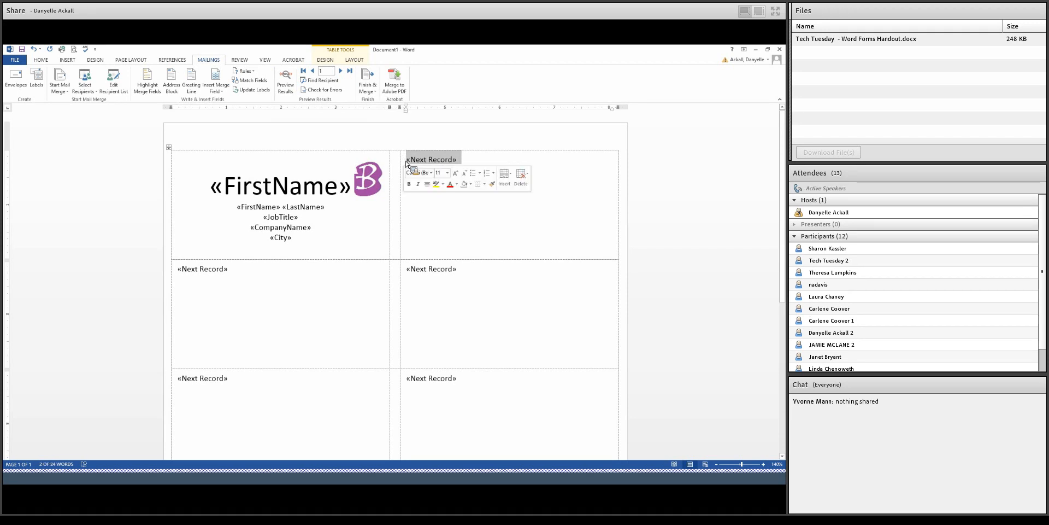
{"action": "left_click", "coordinate": [313, 242]}
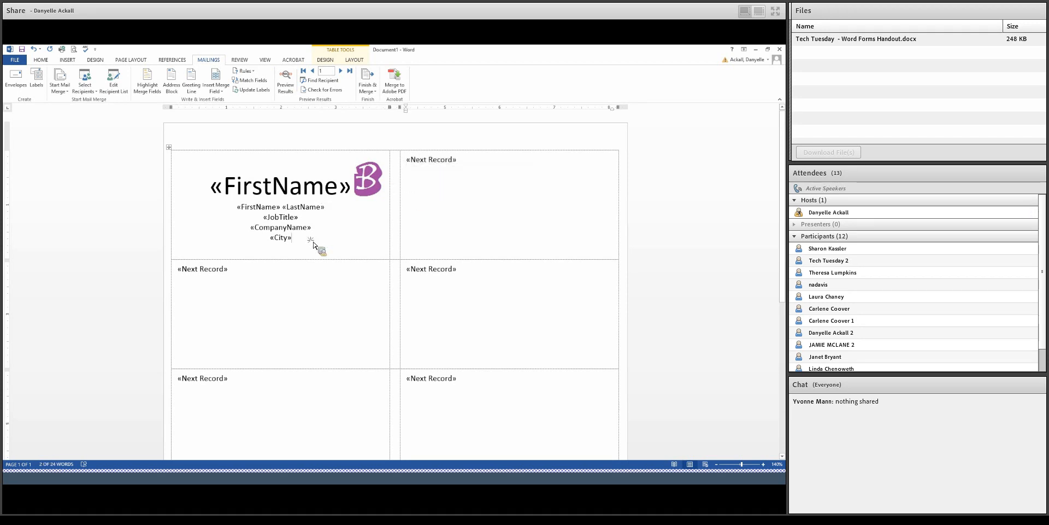
{"action": "left_click_drag", "start_coordinate": [314, 242], "coordinate": [474, 174]}
{"action": "key", "text": "ctrl+c"}
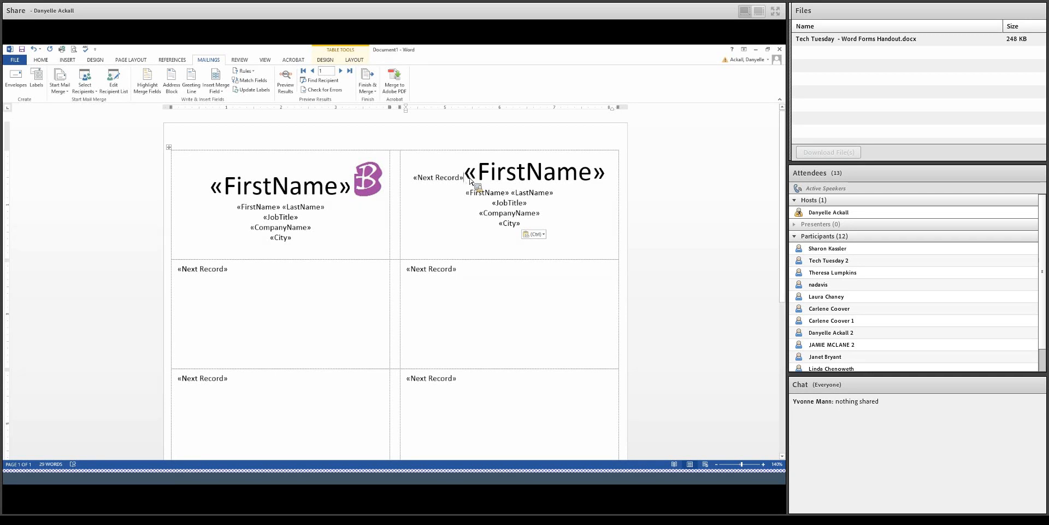
{"action": "key", "text": "Return"}
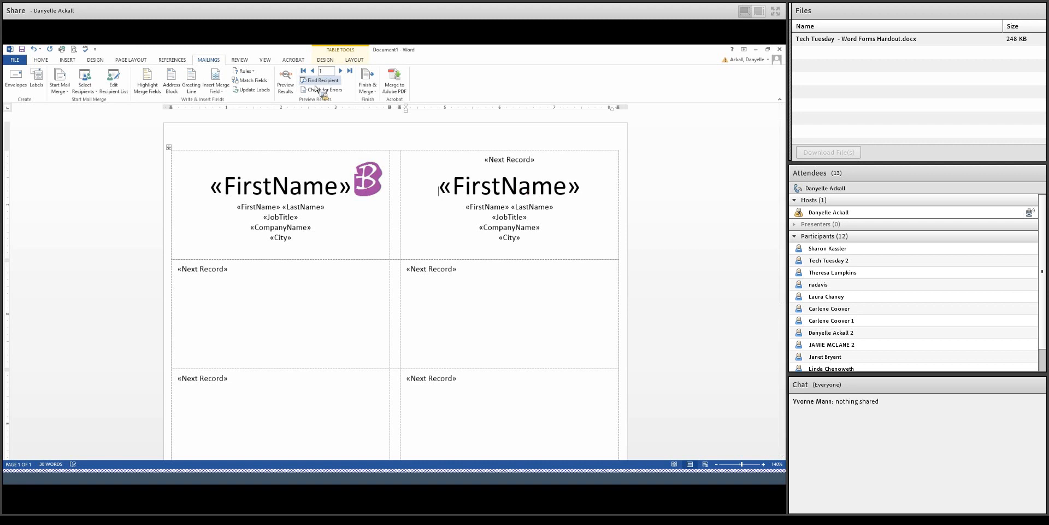
{"action": "left_click", "coordinate": [288, 79]}
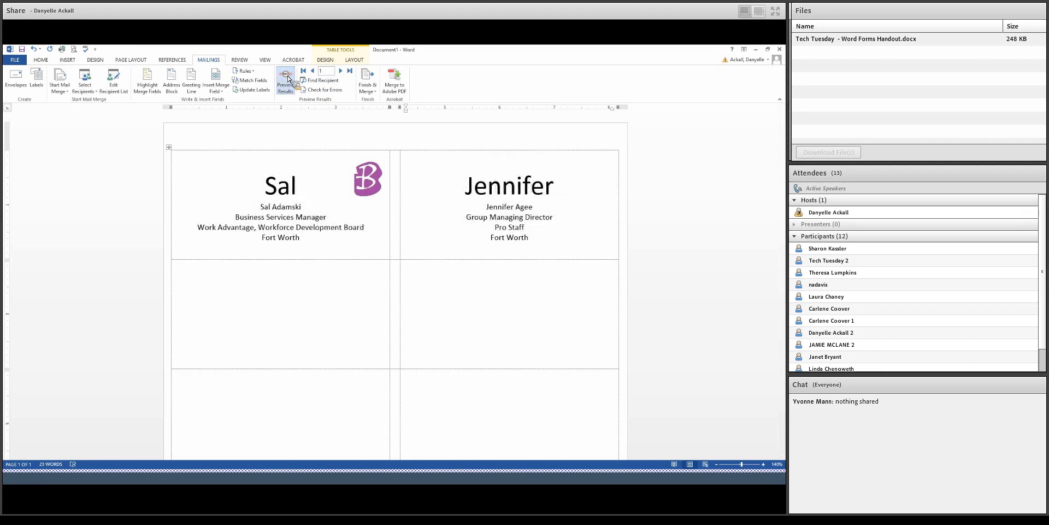
{"action": "left_click", "coordinate": [286, 79]}
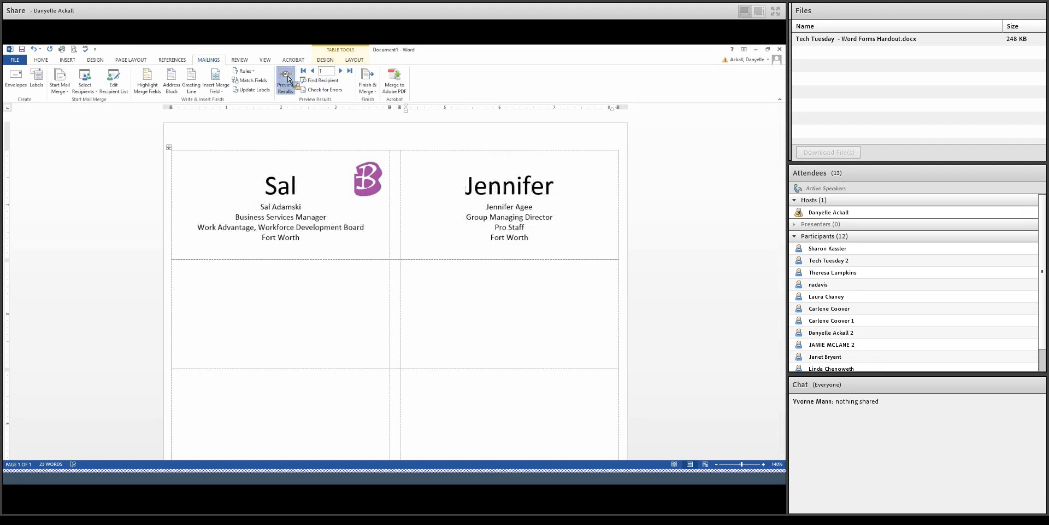
Paste the copied merge fields below the Next Record line in each of the remaining labels, from the second row through the fifth row
{"action": "left_click", "coordinate": [276, 280]}
{"action": "key", "text": "ctrl+v"}
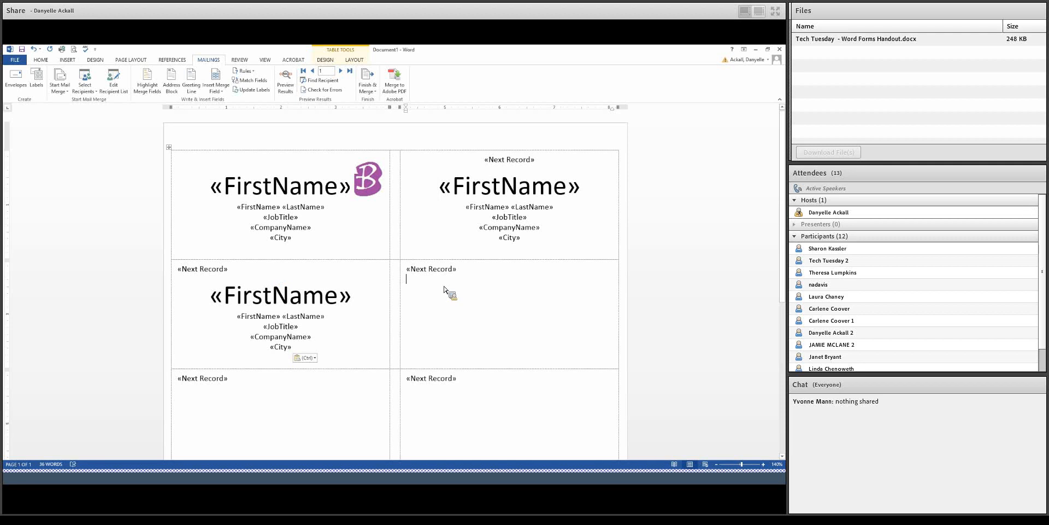
{"action": "left_click", "coordinate": [444, 286]}
{"action": "key", "text": "ctrl+v"}
{"action": "left_click", "coordinate": [286, 395]}
{"action": "key", "text": "ctrl+v"}
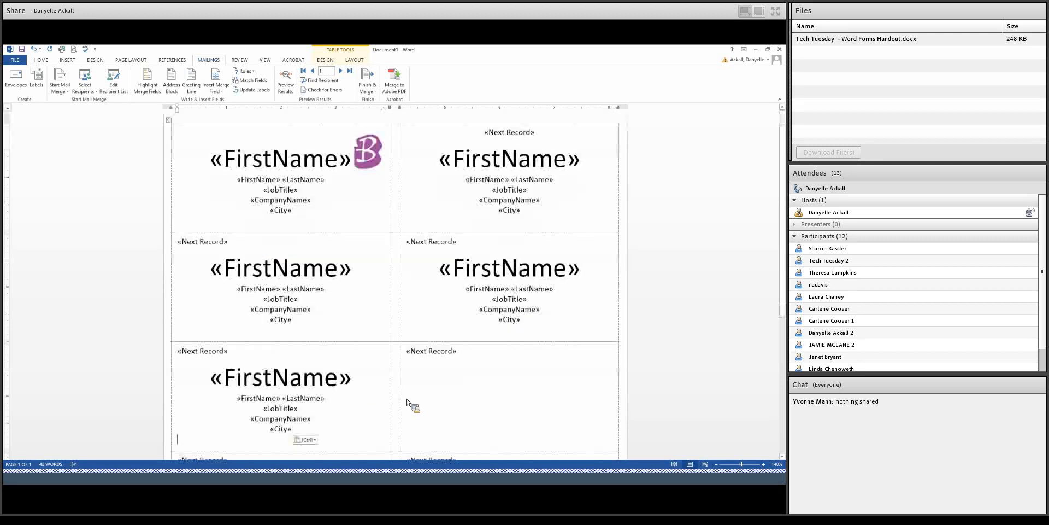
{"action": "left_click", "coordinate": [444, 378]}
{"action": "key", "text": "ctrl+v"}
{"action": "scroll", "coordinate": [445, 369], "scroll_direction": "down", "scroll_amount": 3}
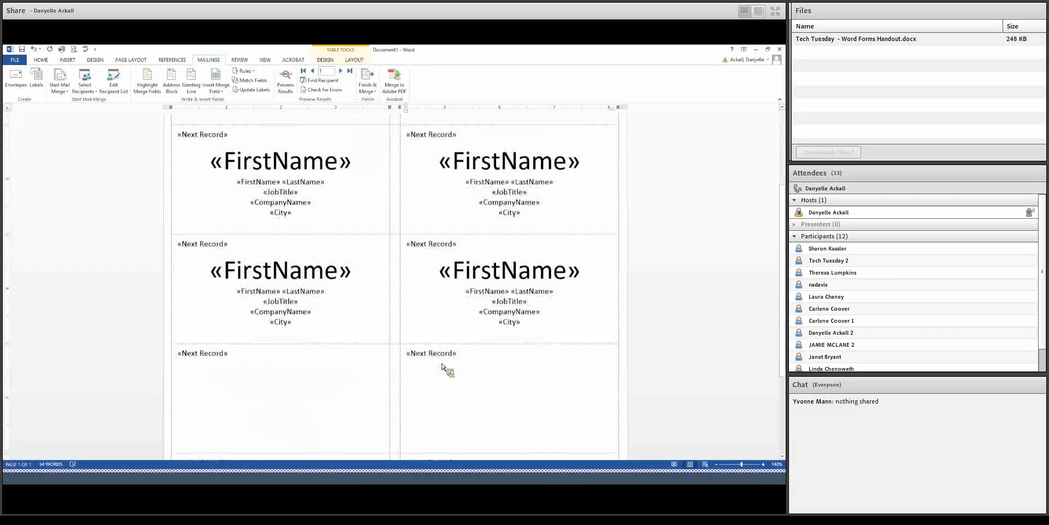
{"action": "left_click", "coordinate": [307, 373]}
{"action": "key", "text": "ctrl+v"}
{"action": "left_click", "coordinate": [439, 371]}
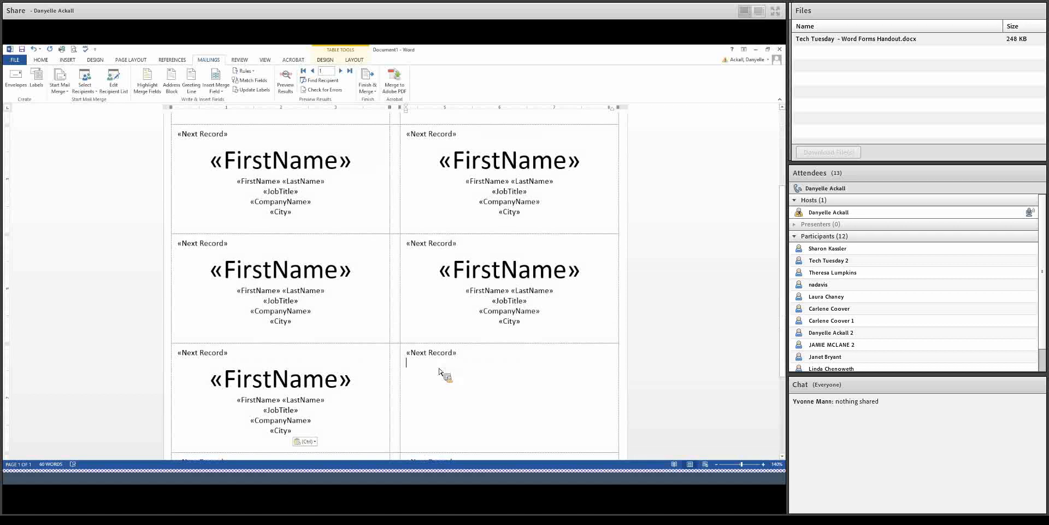
{"action": "key", "text": "ctrl+v"}
{"action": "scroll", "coordinate": [439, 370], "scroll_direction": "down", "scroll_amount": 3}
{"action": "left_click", "coordinate": [330, 343]}
{"action": "key", "text": "ctrl+v"}
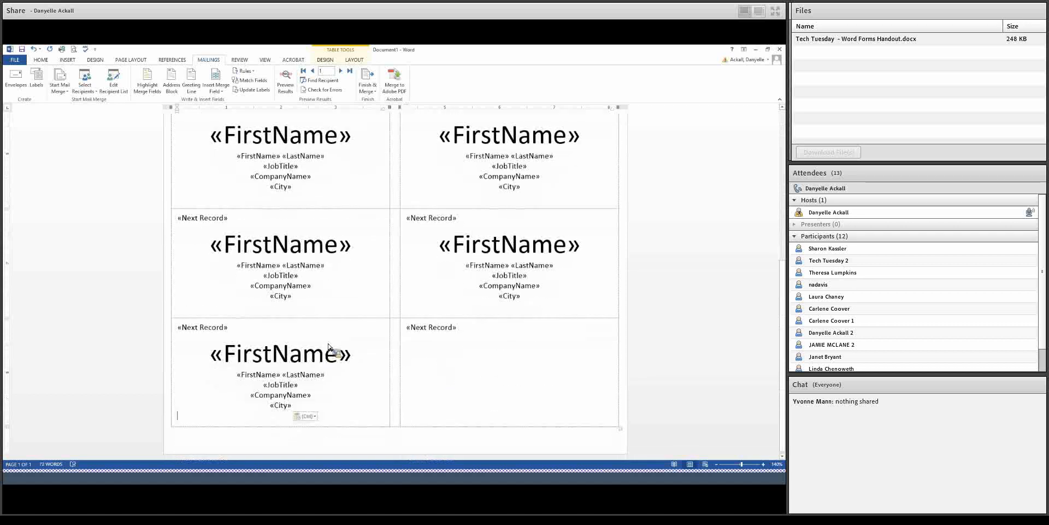
{"action": "left_click", "coordinate": [408, 346]}
{"action": "key", "text": "ctrl+v"}
{"action": "scroll", "coordinate": [450, 345], "scroll_direction": "down", "scroll_amount": 3}
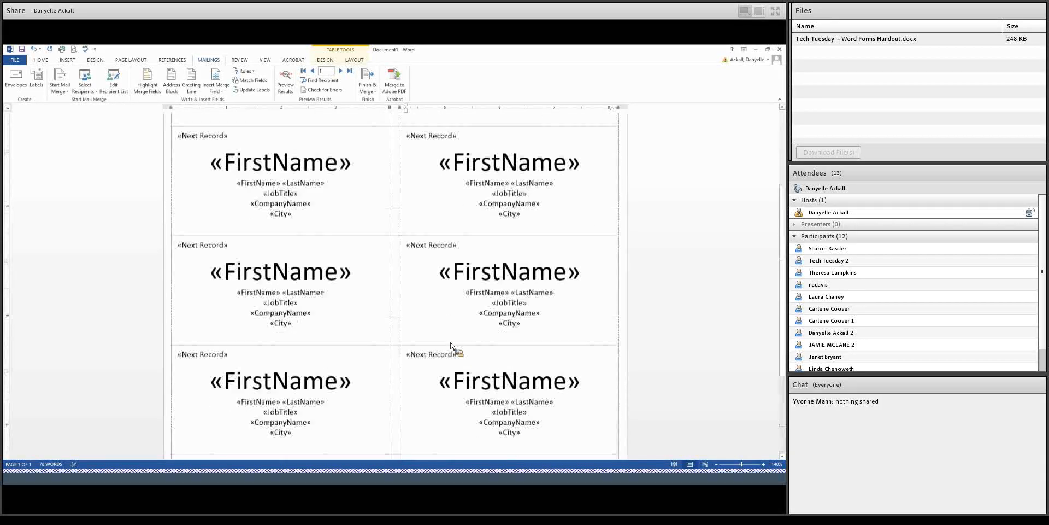
Copy the first label's logo and place the copy in the lower-right area of the first label in the second row
{"action": "scroll", "coordinate": [448, 346], "scroll_direction": "up", "scroll_amount": 3}
{"action": "left_click", "coordinate": [367, 182]}
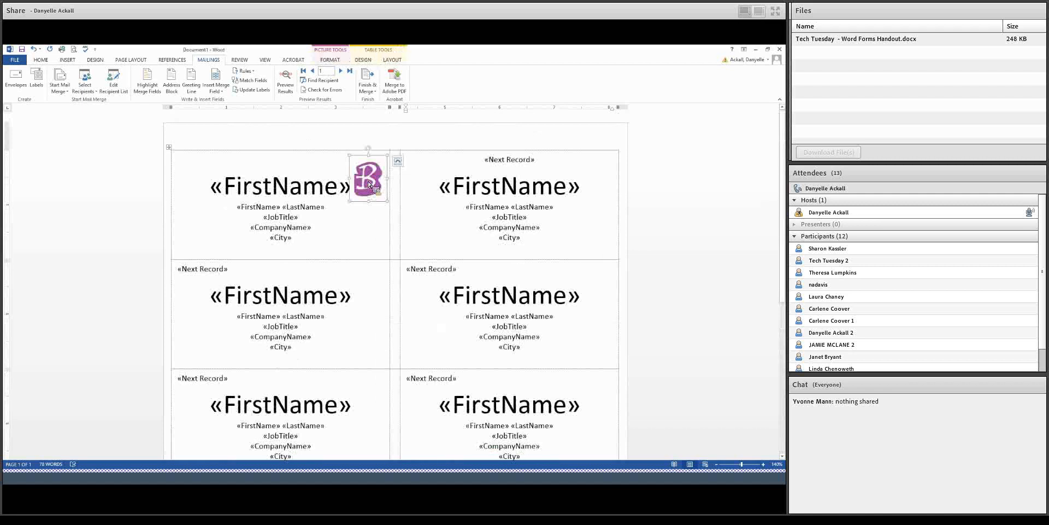
{"action": "left_click_drag", "start_coordinate": [368, 182], "coordinate": [416, 240]}
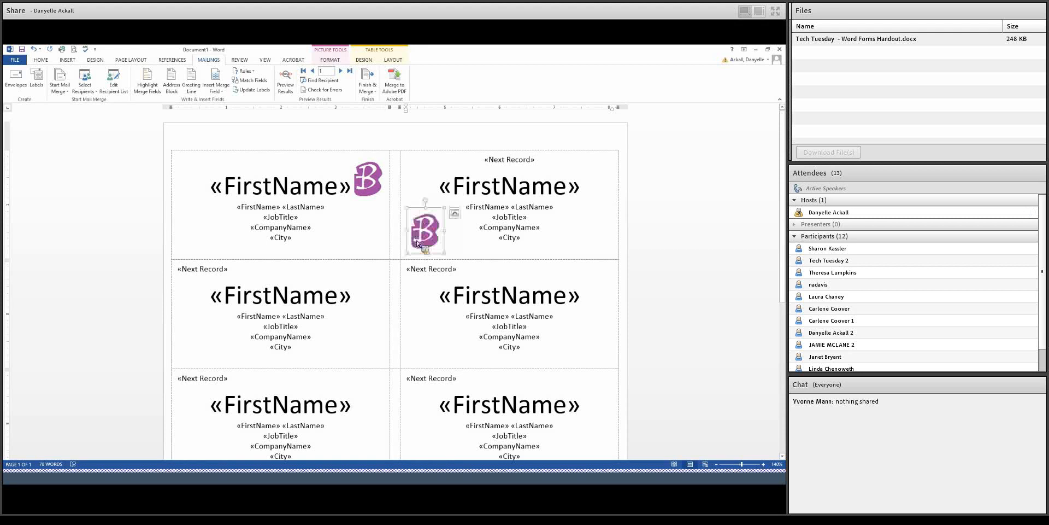
{"action": "key", "text": "ctrl+c"}
{"action": "key", "text": "ctrl+v"}
{"action": "left_click_drag", "start_coordinate": [414, 234], "coordinate": [365, 333]}
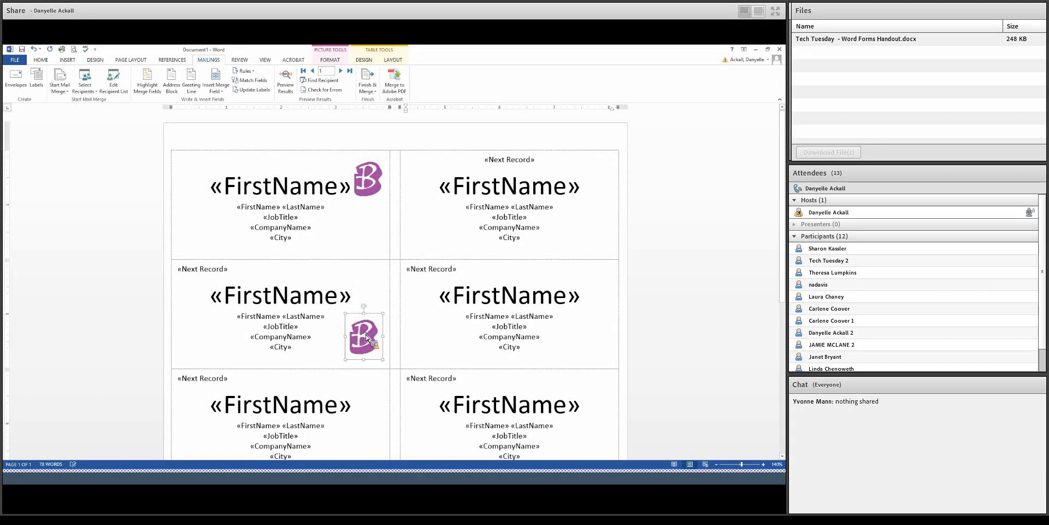
Preview the merged labels, nudge the second-row logo slightly farther from the company name, and look over the sheet
{"action": "left_click", "coordinate": [285, 81]}
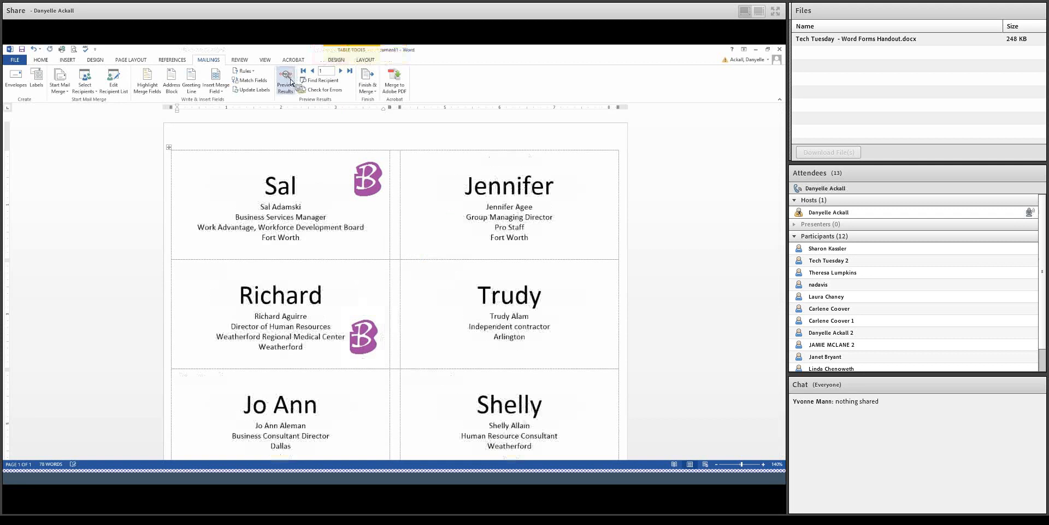
{"action": "left_click_drag", "start_coordinate": [371, 339], "coordinate": [376, 343]}
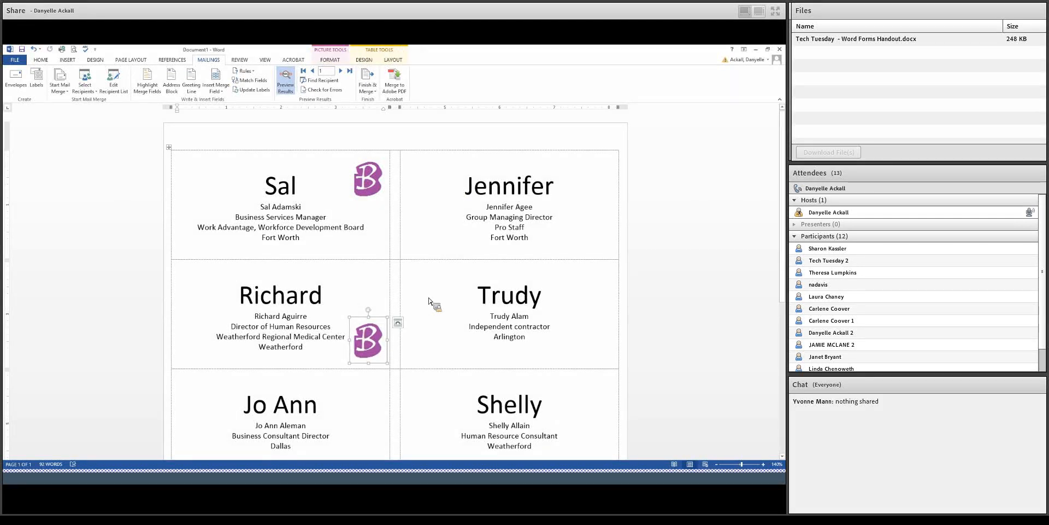
{"action": "scroll", "coordinate": [430, 301], "scroll_direction": "down", "scroll_amount": 3}
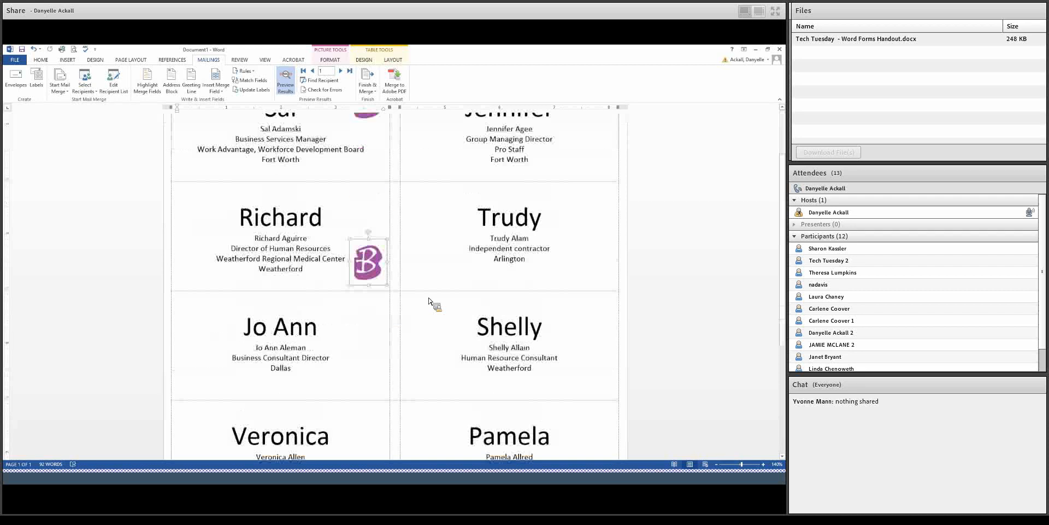
{"action": "scroll", "coordinate": [430, 302], "scroll_direction": "up", "scroll_amount": 3}
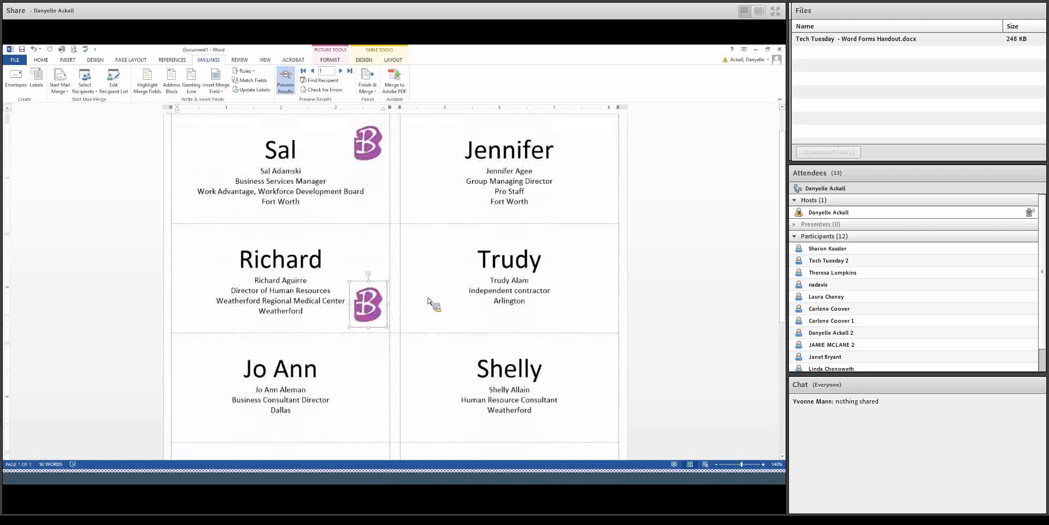
{"action": "scroll", "coordinate": [430, 301], "scroll_direction": "up", "scroll_amount": 1}
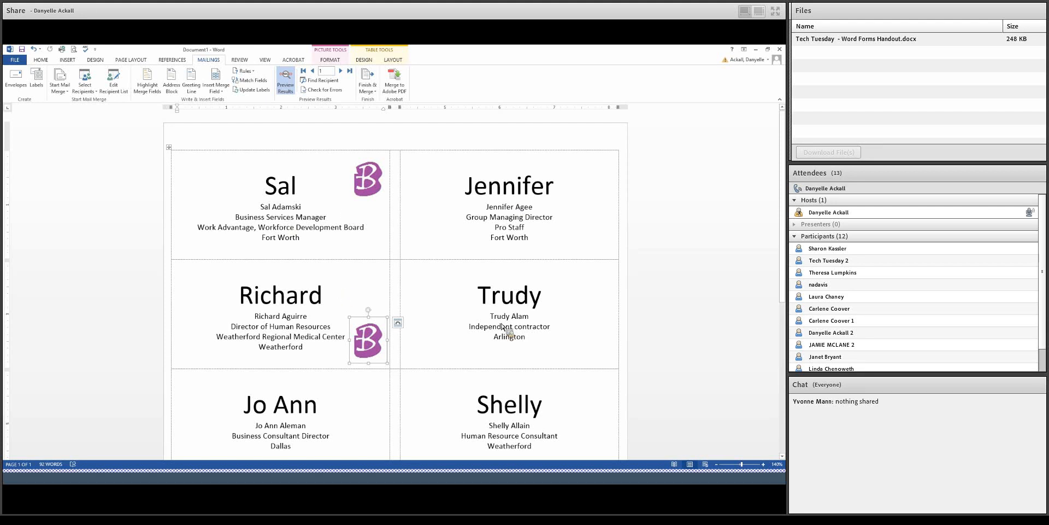
Jump the merge preview to record 200 and look over the labels shown from that record onward
{"action": "scroll", "coordinate": [469, 370], "scroll_direction": "down", "scroll_amount": 2}
{"action": "scroll", "coordinate": [464, 367], "scroll_direction": "up", "scroll_amount": 1}
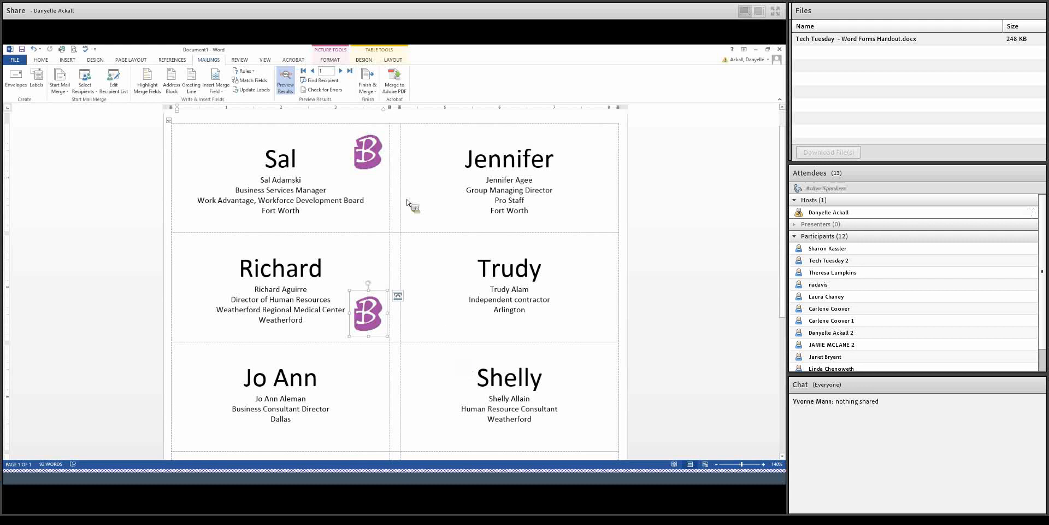
{"action": "left_click", "coordinate": [327, 72]}
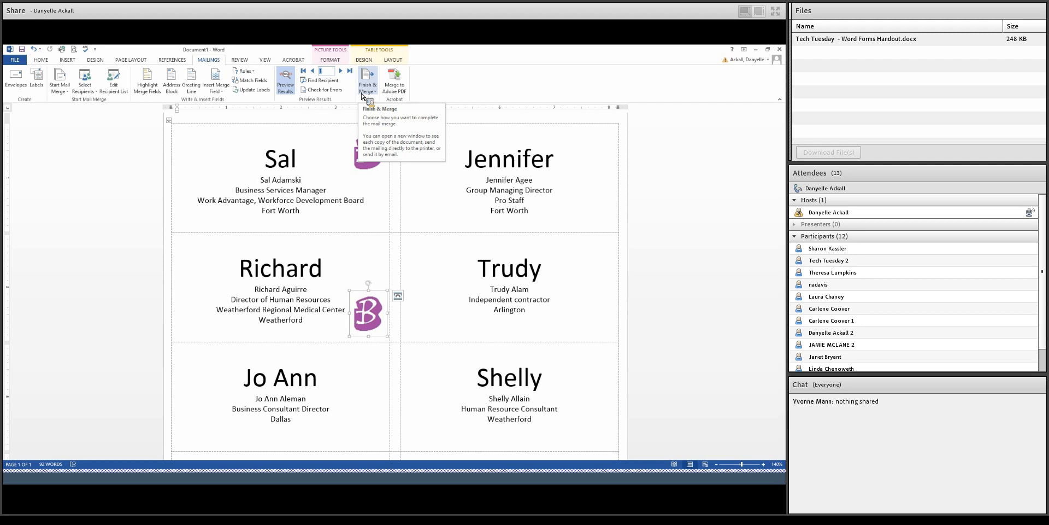
{"action": "type", "text": "200"}
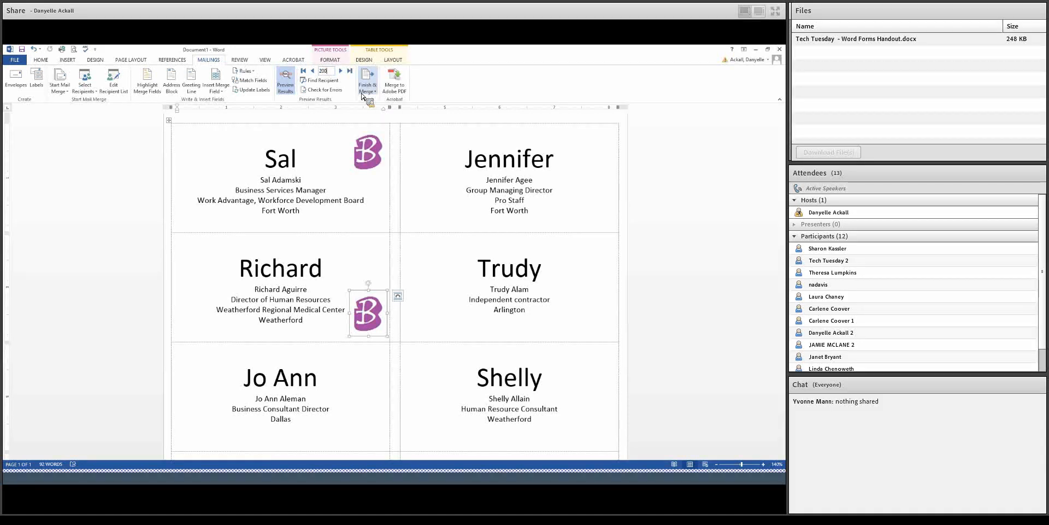
{"action": "key", "text": "Return"}
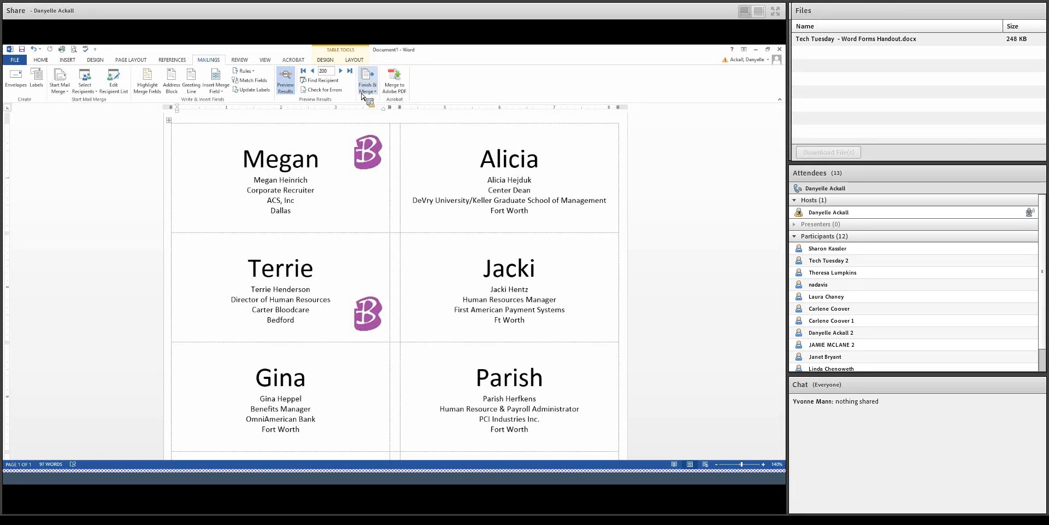
{"action": "scroll", "coordinate": [410, 225], "scroll_direction": "down", "scroll_amount": 3}
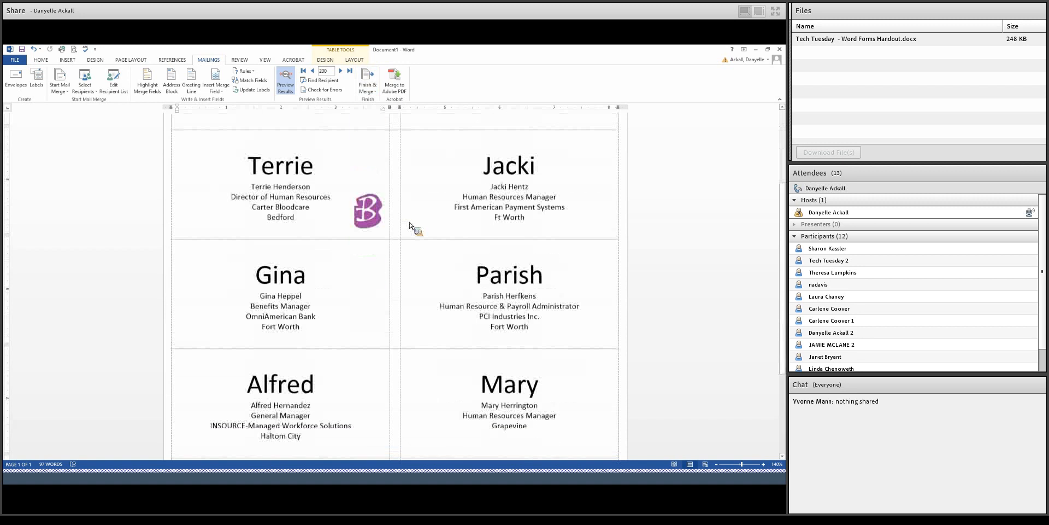
{"action": "scroll", "coordinate": [410, 225], "scroll_direction": "up", "scroll_amount": 3}
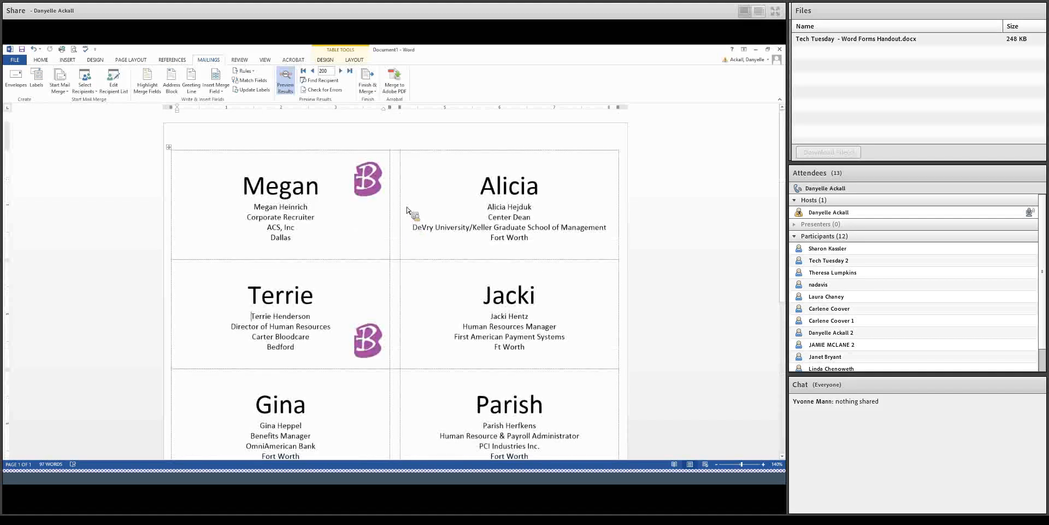
Review the mail merge recipient list and sort it in ascending order by CompanyName
{"action": "left_click", "coordinate": [113, 83]}
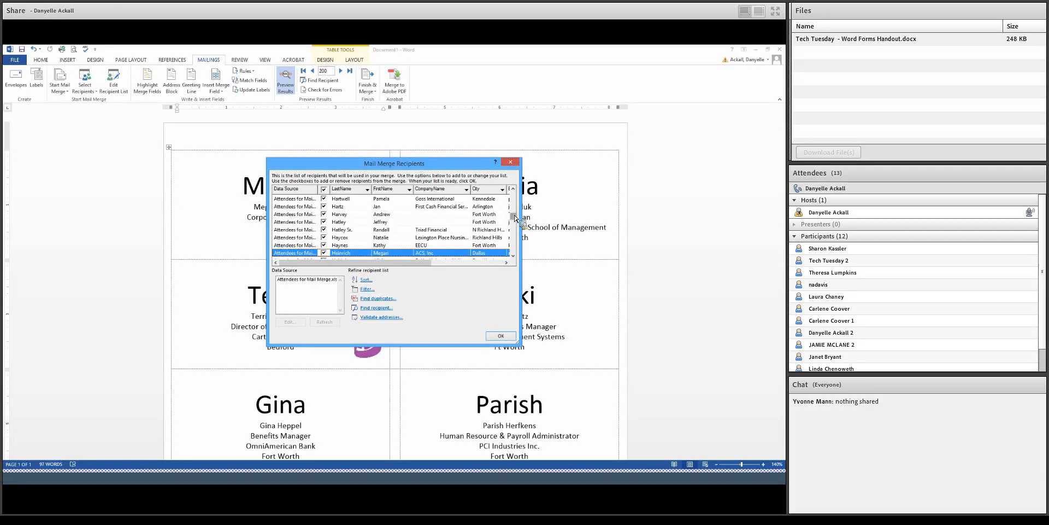
{"action": "left_click", "coordinate": [325, 191]}
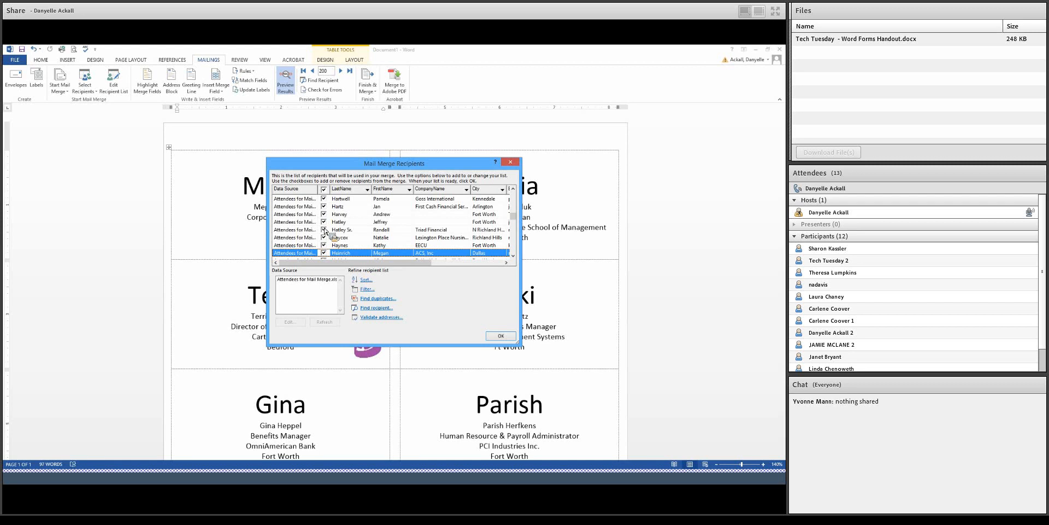
{"action": "scroll", "coordinate": [374, 240], "scroll_direction": "up", "scroll_amount": 8}
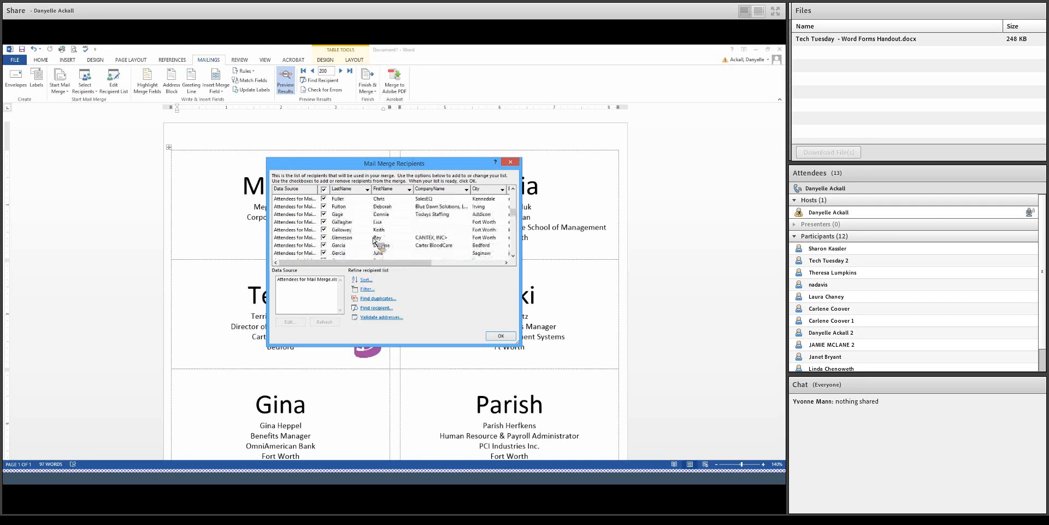
{"action": "scroll", "coordinate": [374, 240], "scroll_direction": "up", "scroll_amount": 8}
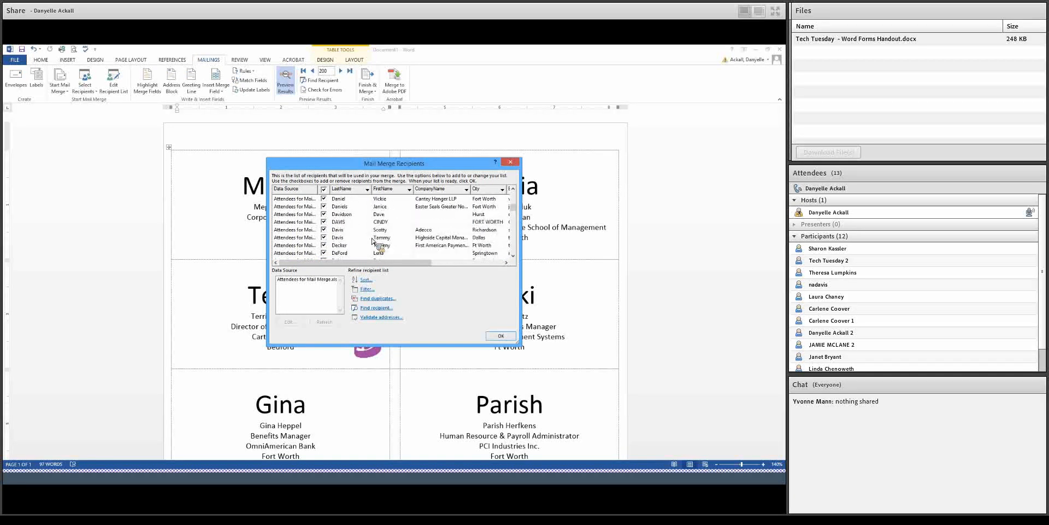
{"action": "scroll", "coordinate": [374, 241], "scroll_direction": "up", "scroll_amount": 8}
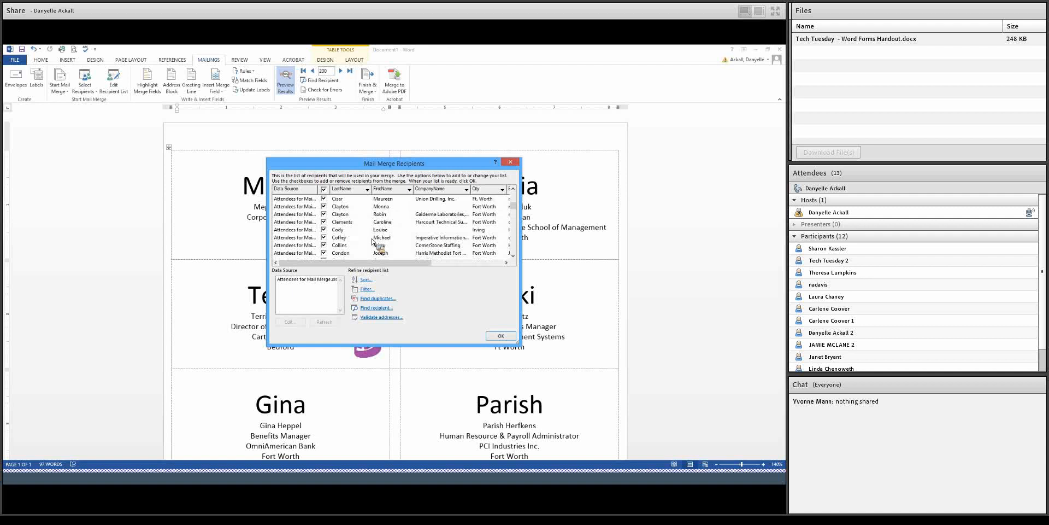
{"action": "scroll", "coordinate": [374, 240], "scroll_direction": "up", "scroll_amount": 6}
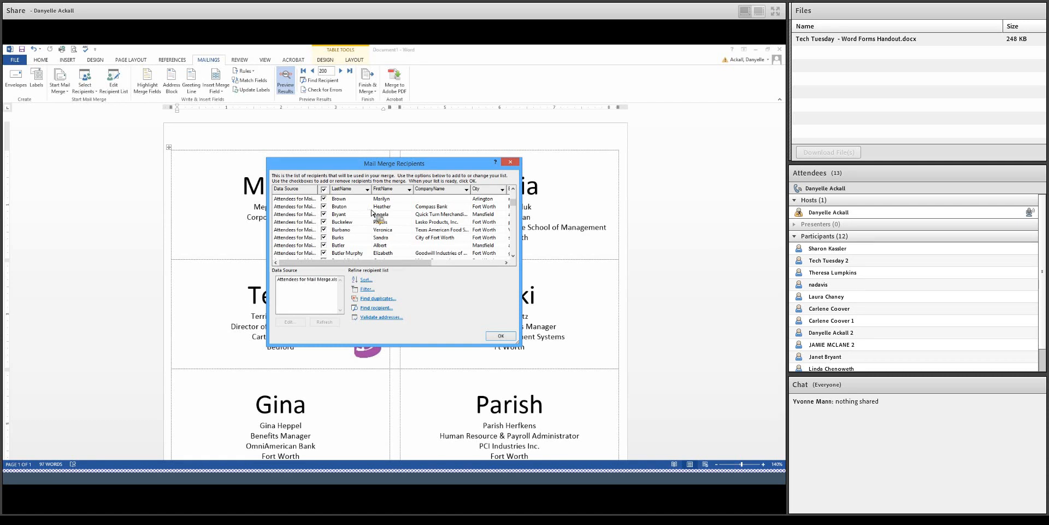
{"action": "left_click", "coordinate": [466, 189]}
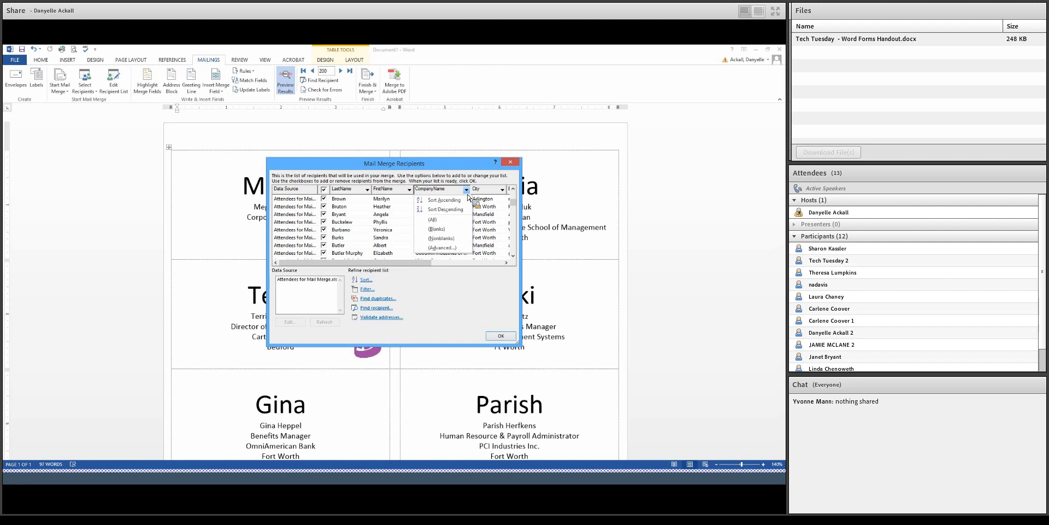
{"action": "left_click", "coordinate": [466, 202]}
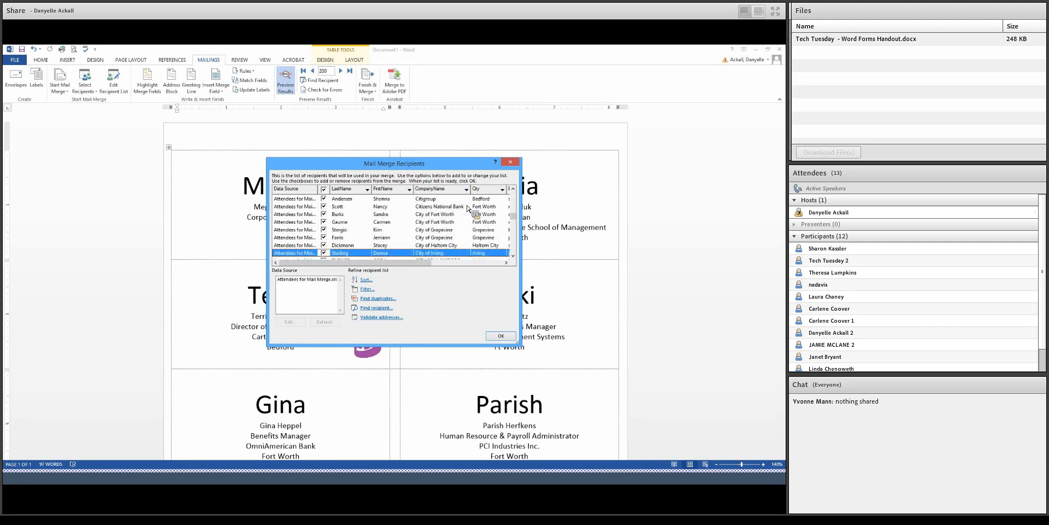
{"action": "left_click", "coordinate": [501, 335]}
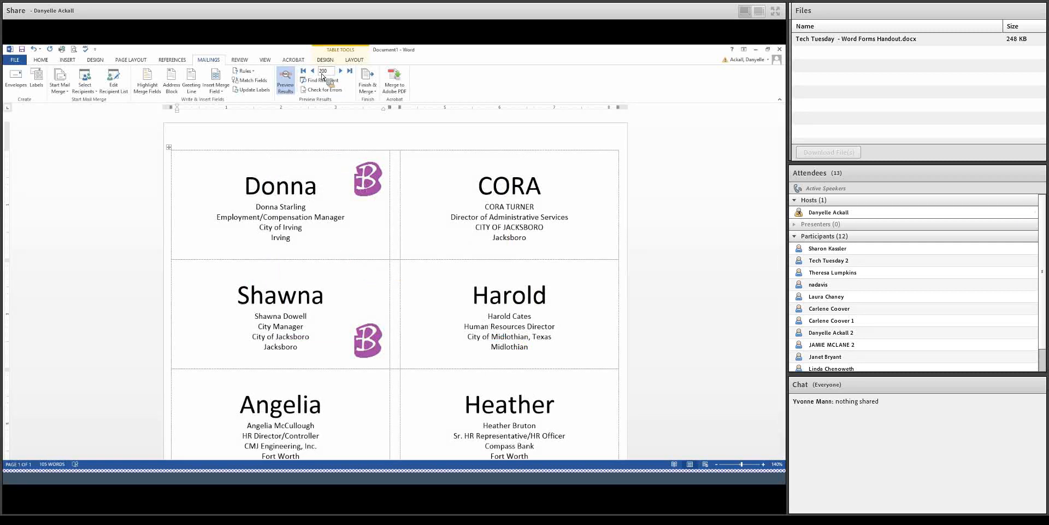
Check the company line on the first label, return the preview to the first record and look over its labels
{"action": "left_click", "coordinate": [315, 228]}
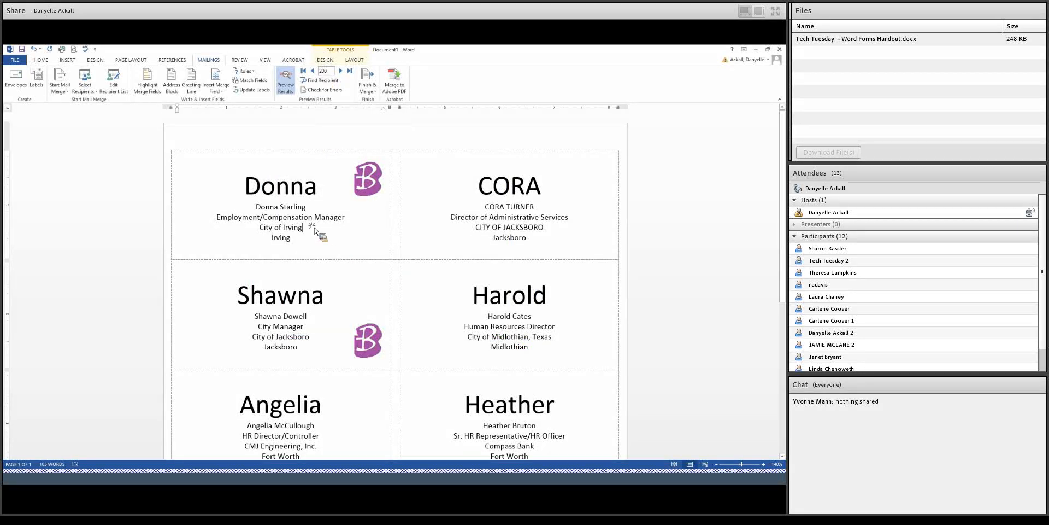
{"action": "triple_click", "coordinate": [315, 228]}
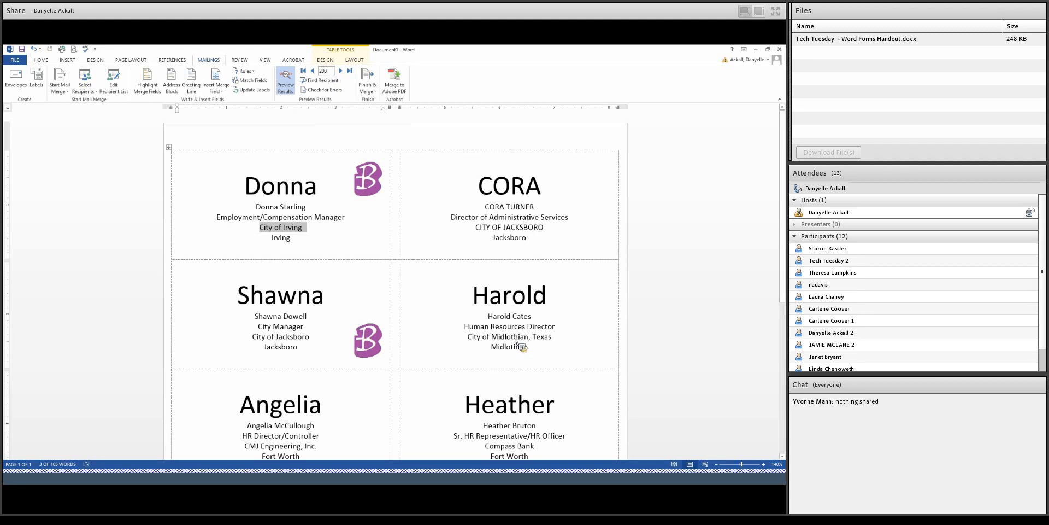
{"action": "left_click", "coordinate": [305, 72]}
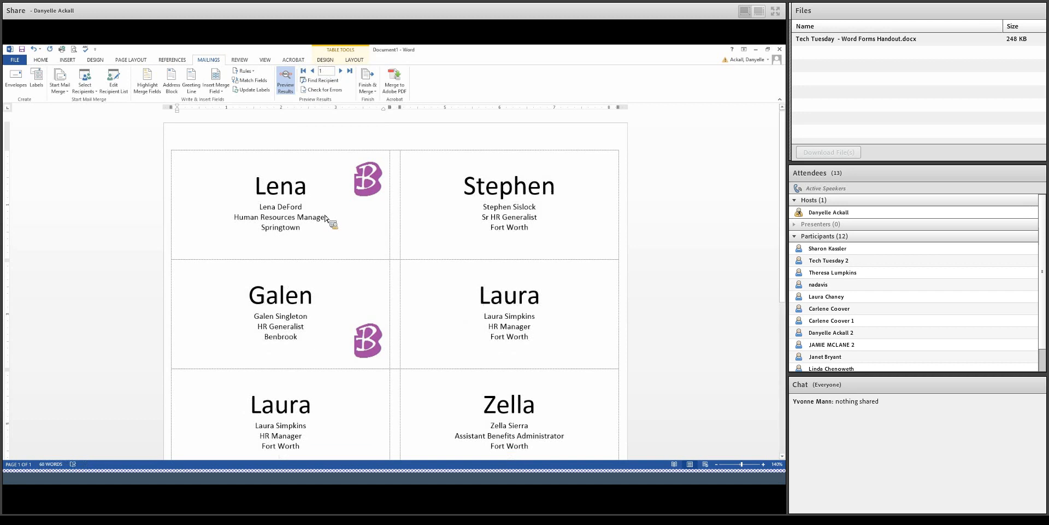
{"action": "scroll", "coordinate": [322, 236], "scroll_direction": "down", "scroll_amount": 1}
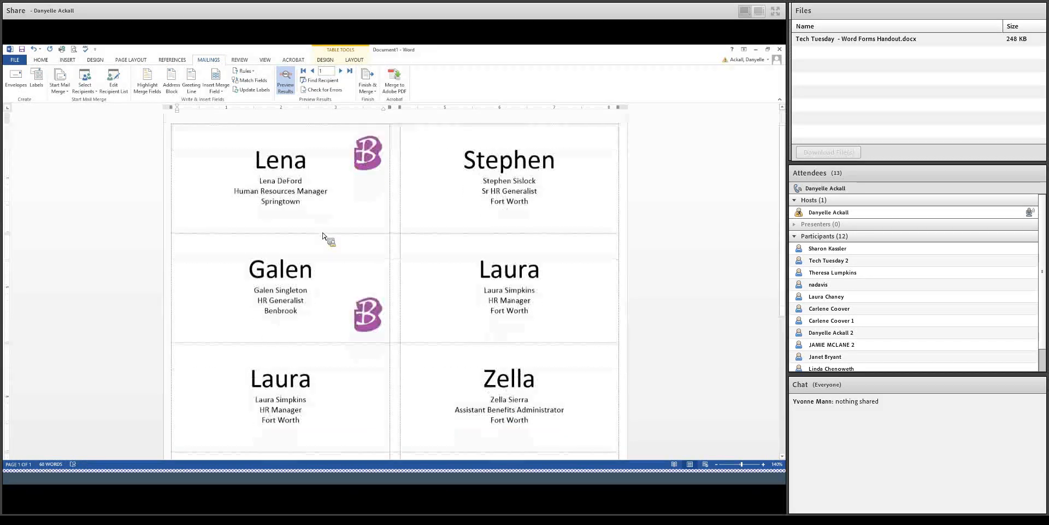
{"action": "scroll", "coordinate": [322, 236], "scroll_direction": "up", "scroll_amount": 1}
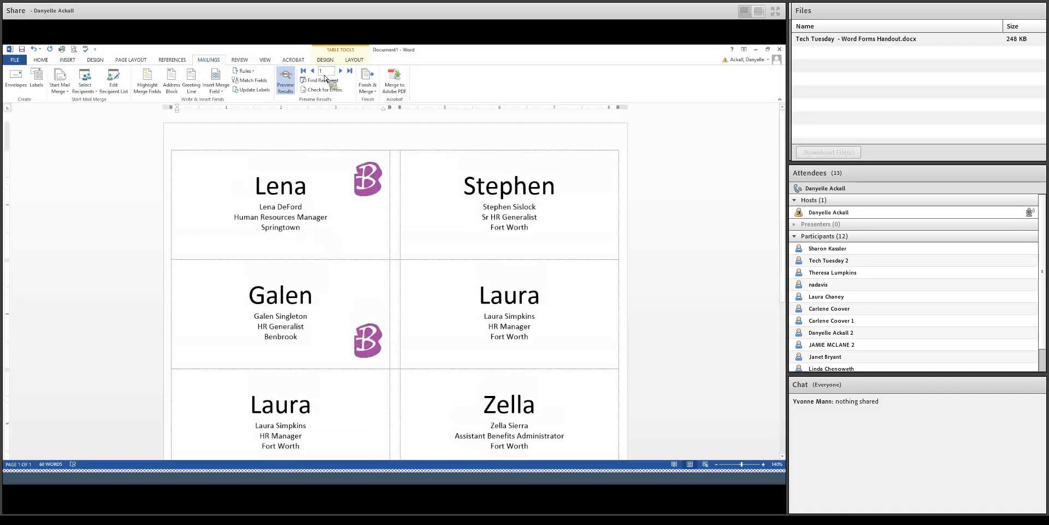
Sort the mail merge recipients in ascending order by LastName and check the previewed labels
{"action": "left_click", "coordinate": [118, 80]}
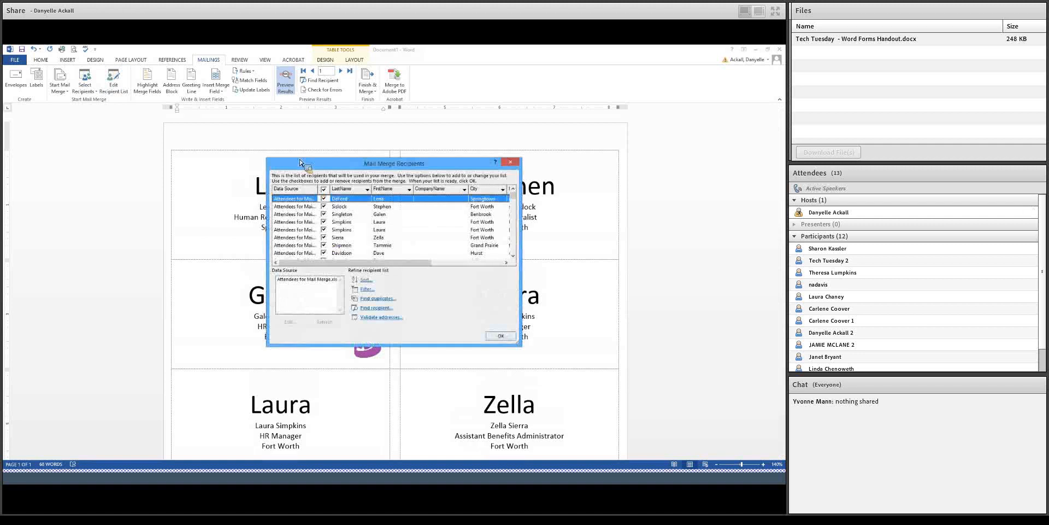
{"action": "left_click", "coordinate": [369, 191]}
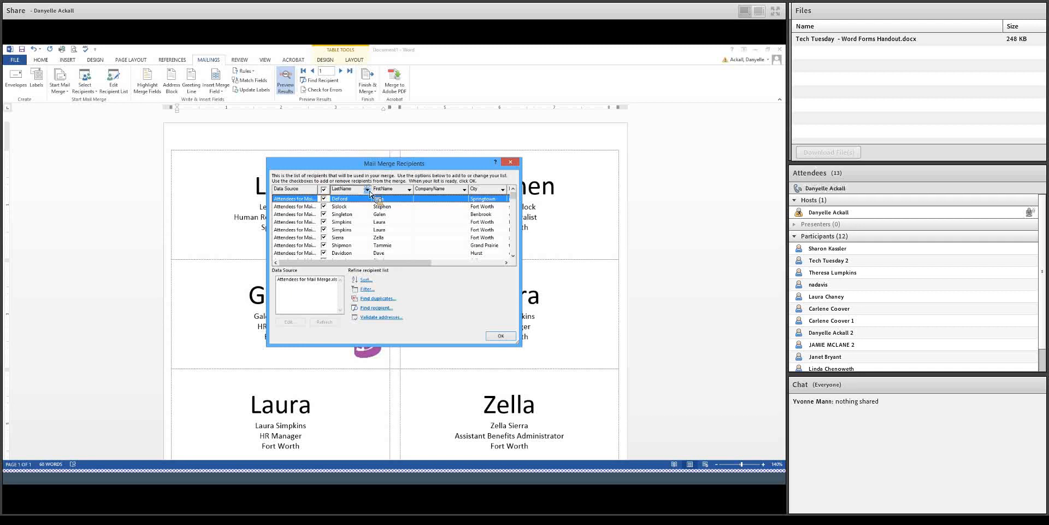
{"action": "left_click", "coordinate": [372, 200]}
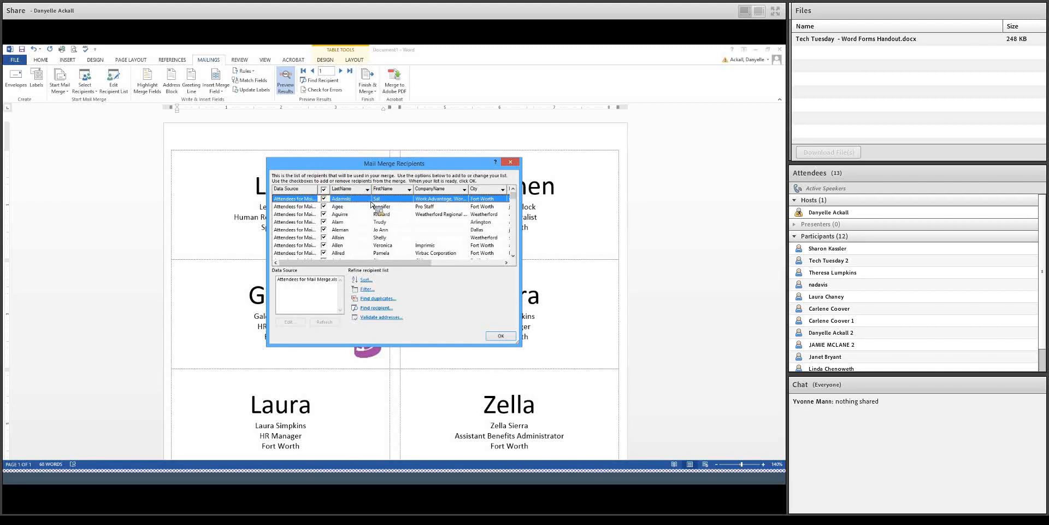
{"action": "left_click", "coordinate": [501, 338]}
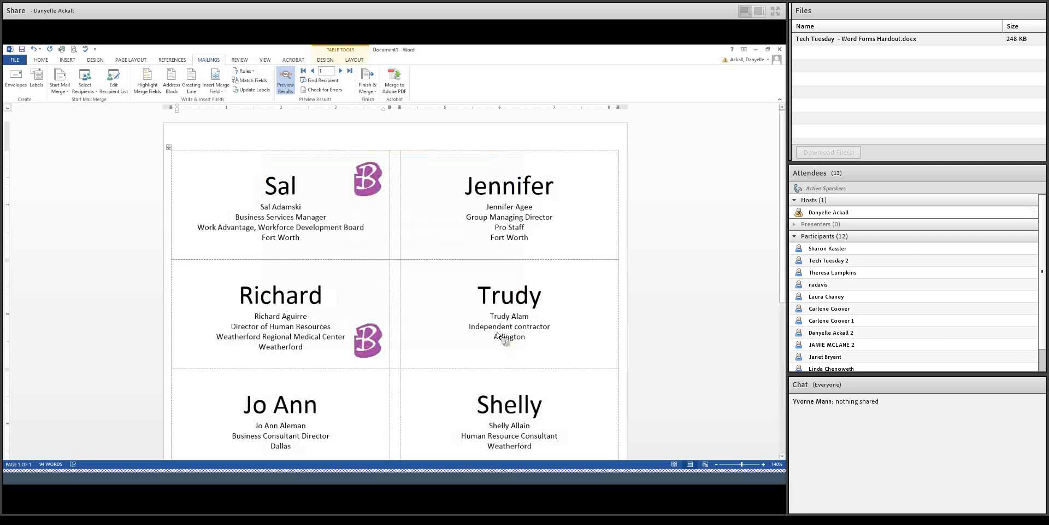
{"action": "scroll", "coordinate": [491, 316], "scroll_direction": "down", "scroll_amount": 3}
{"action": "scroll", "coordinate": [490, 316], "scroll_direction": "up", "scroll_amount": 3}
Turn off the results preview and merge all records into a new document of individual labels
{"action": "left_click", "coordinate": [401, 199]}
{"action": "left_click", "coordinate": [378, 187]}
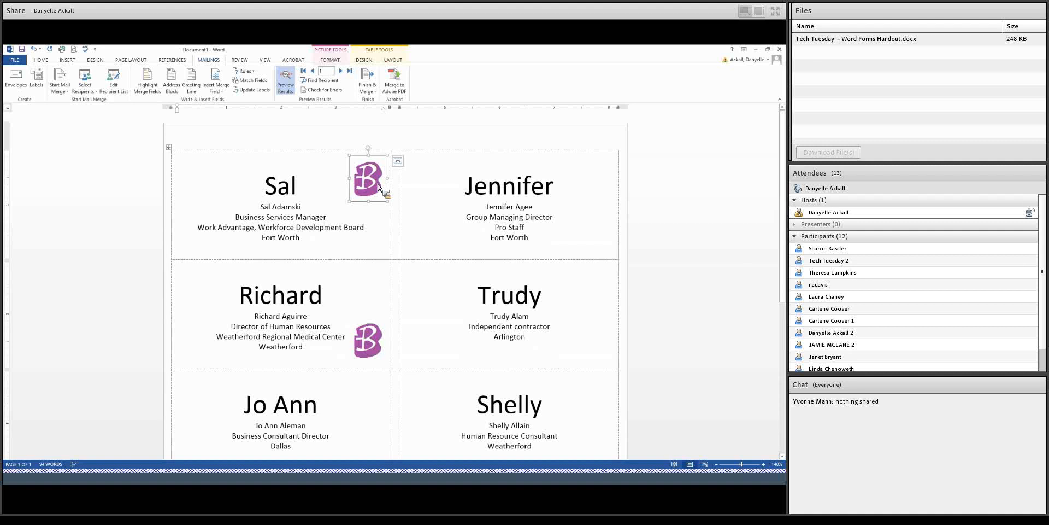
{"action": "left_click", "coordinate": [287, 80]}
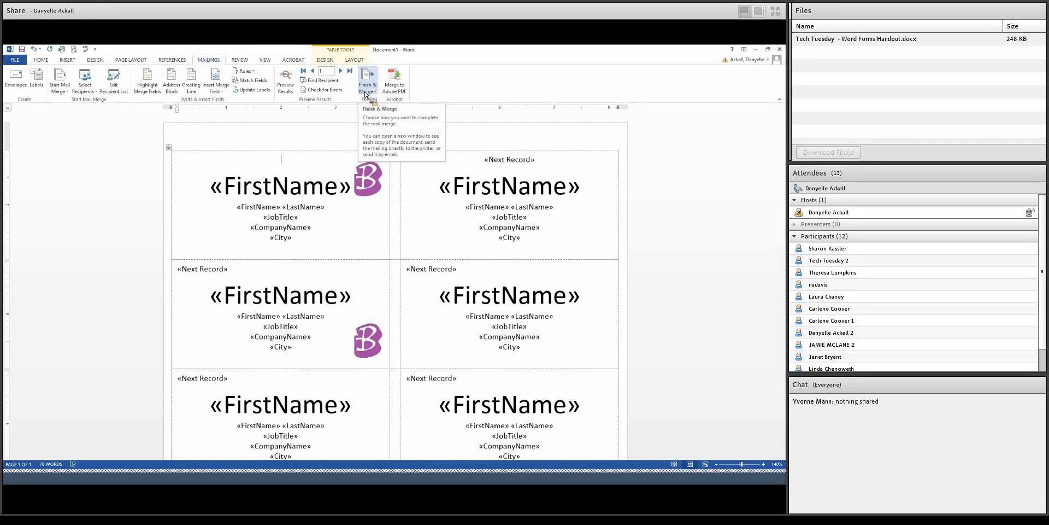
{"action": "left_click", "coordinate": [365, 94]}
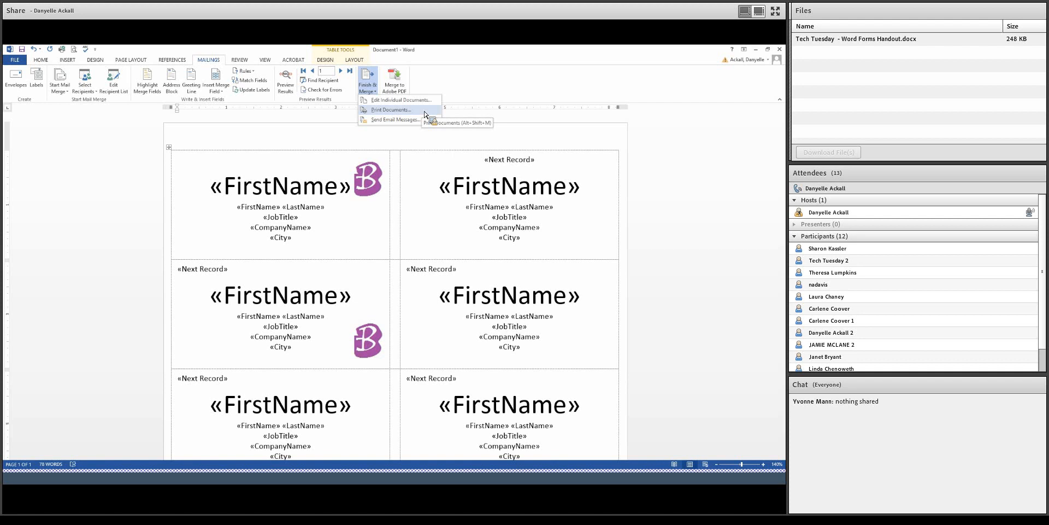
{"action": "left_click", "coordinate": [426, 101]}
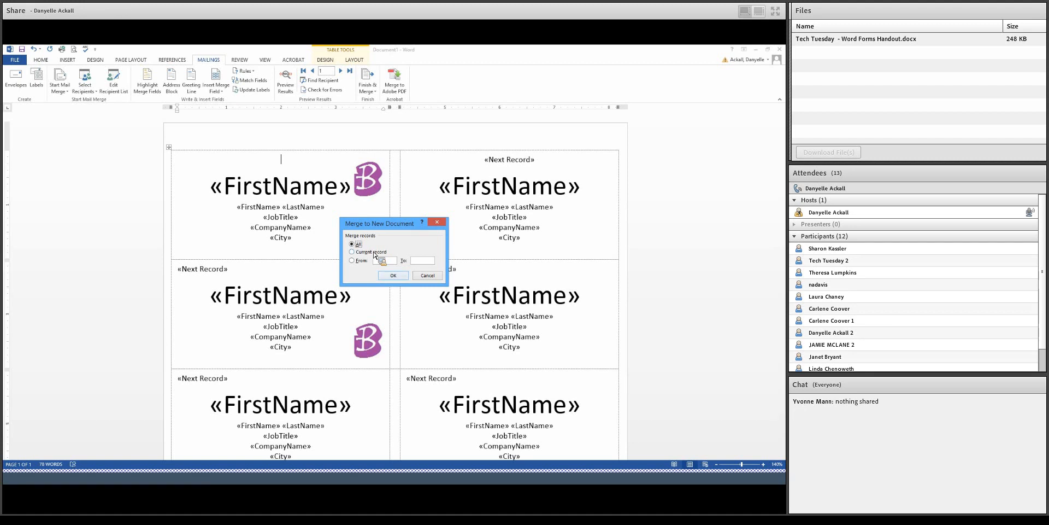
{"action": "left_click", "coordinate": [402, 279]}
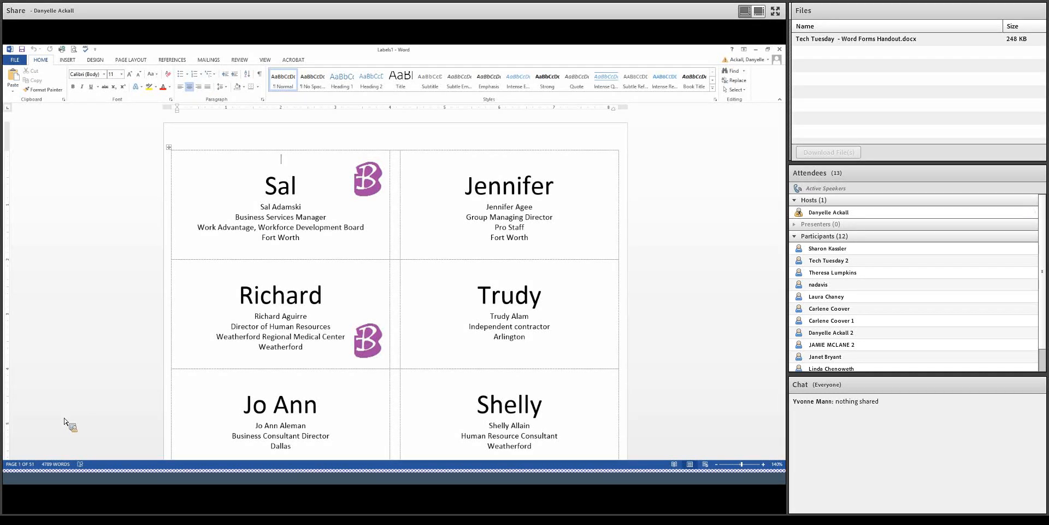
Look through the pages of the merged label document to examine the name tags and logo placement
{"action": "scroll", "coordinate": [636, 247], "scroll_direction": "down", "scroll_amount": 2}
{"action": "scroll", "coordinate": [636, 247], "scroll_direction": "down", "scroll_amount": 6}
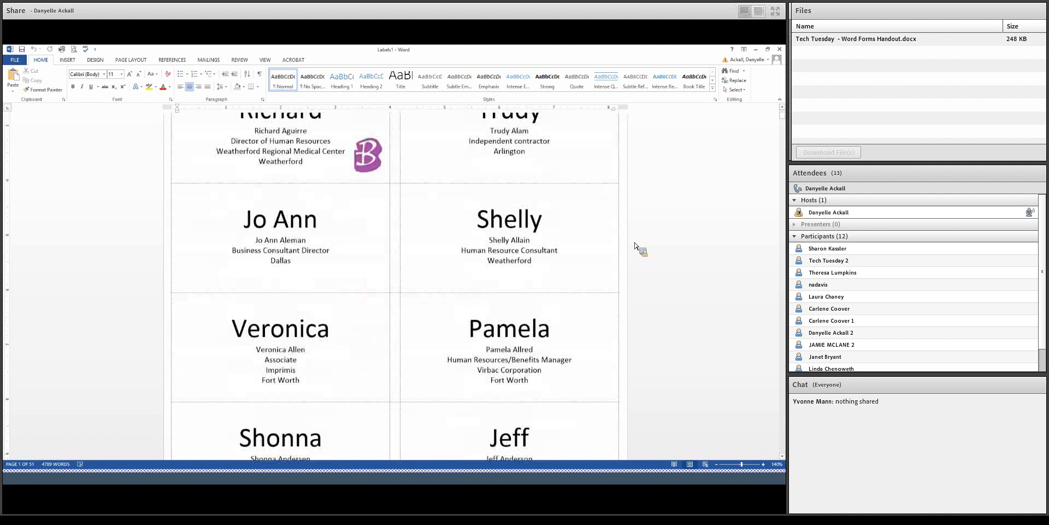
{"action": "scroll", "coordinate": [635, 247], "scroll_direction": "down", "scroll_amount": 3}
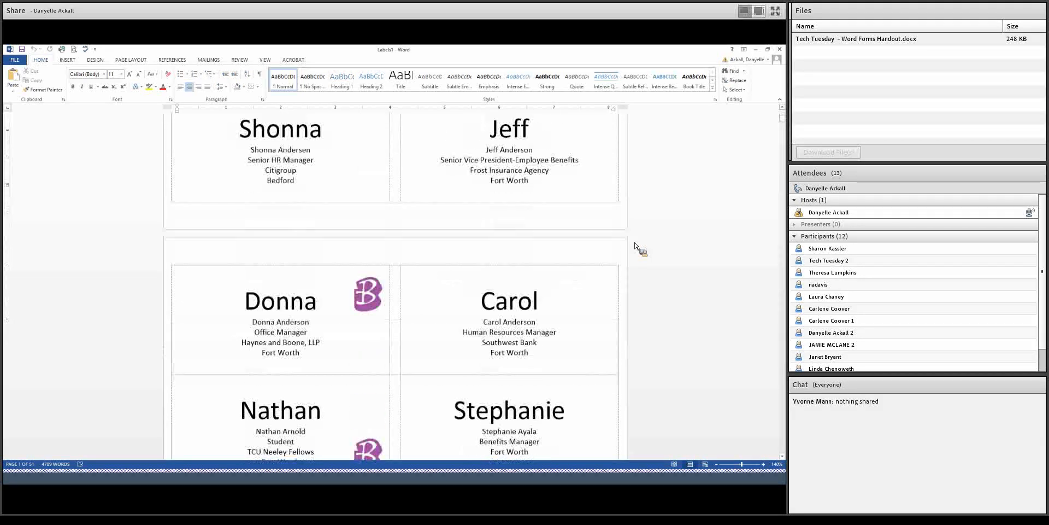
{"action": "scroll", "coordinate": [636, 247], "scroll_direction": "down", "scroll_amount": 10}
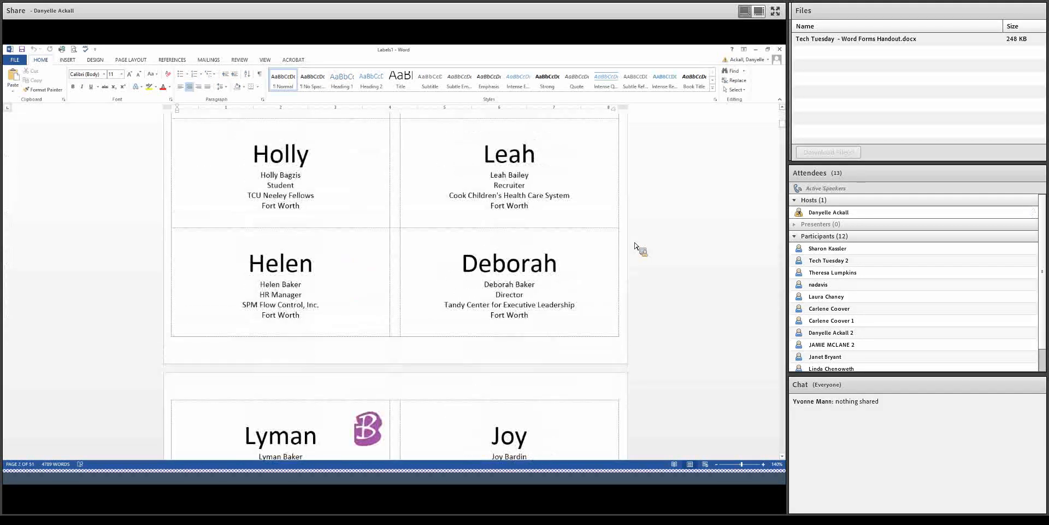
{"action": "scroll", "coordinate": [635, 247], "scroll_direction": "down", "scroll_amount": 4}
{"action": "scroll", "coordinate": [634, 247], "scroll_direction": "down", "scroll_amount": 5}
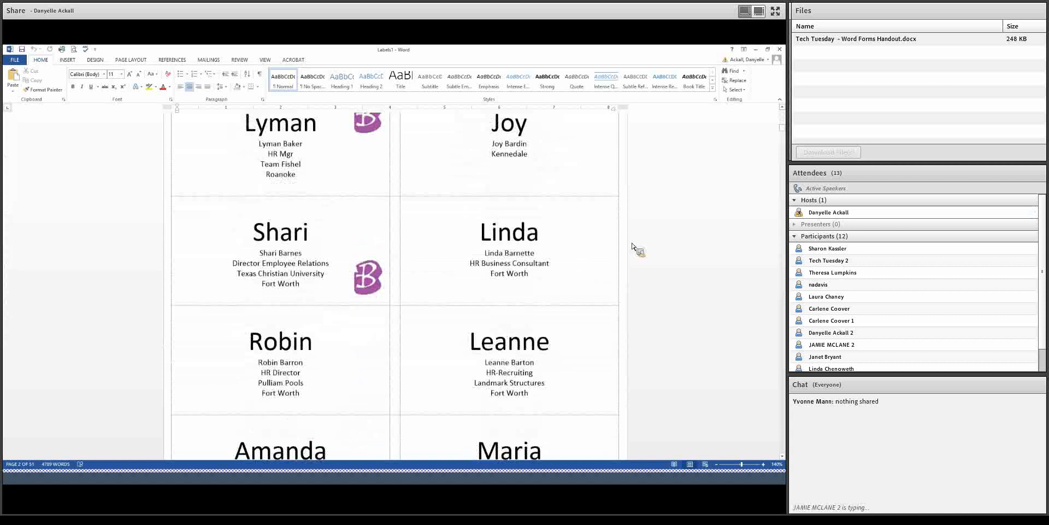
{"action": "scroll", "coordinate": [633, 247], "scroll_direction": "down", "scroll_amount": 6}
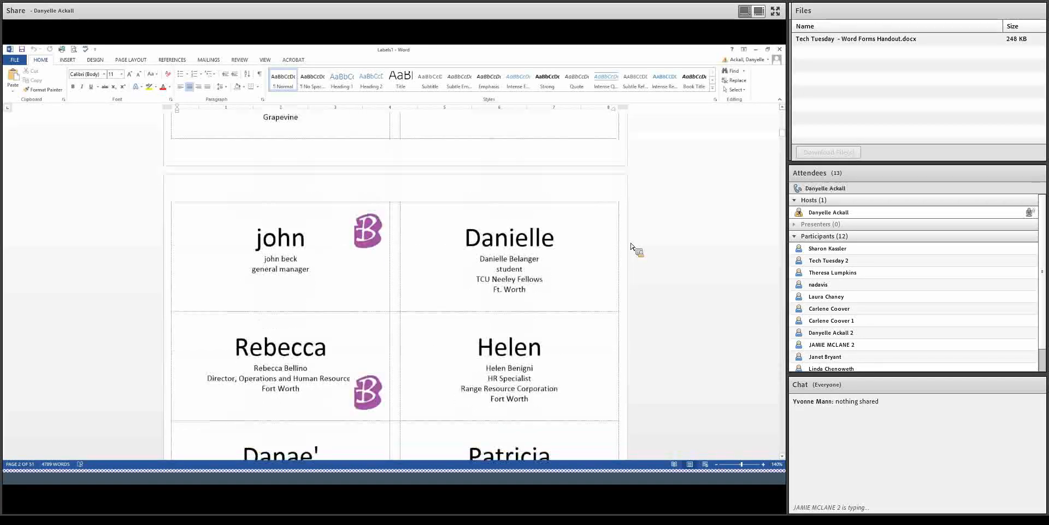
{"action": "scroll", "coordinate": [632, 247], "scroll_direction": "down", "scroll_amount": 5}
{"action": "scroll", "coordinate": [633, 247], "scroll_direction": "down", "scroll_amount": 2}
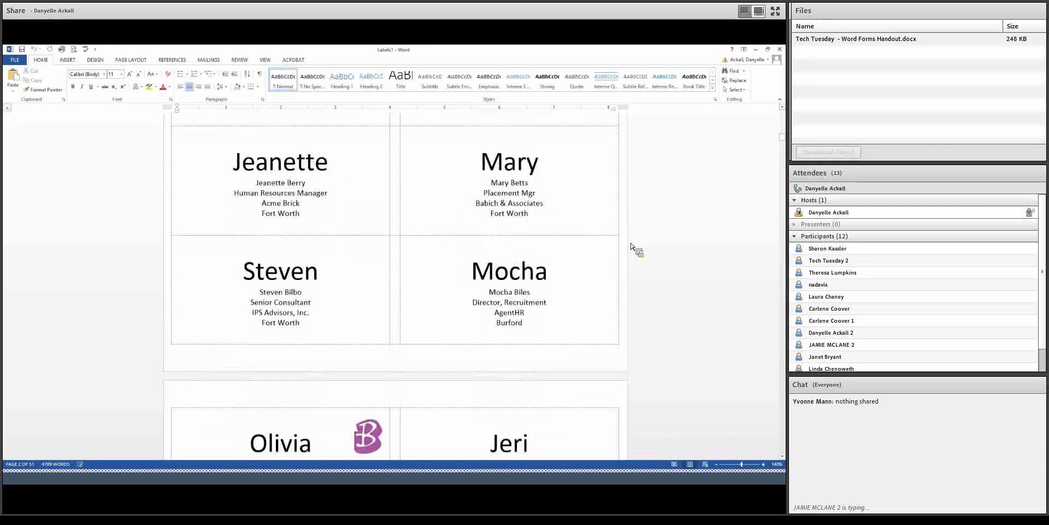
Examine the name tags page by page in the merged label document, checking for labels with missing details
{"action": "scroll", "coordinate": [633, 247], "scroll_direction": "down", "scroll_amount": 7}
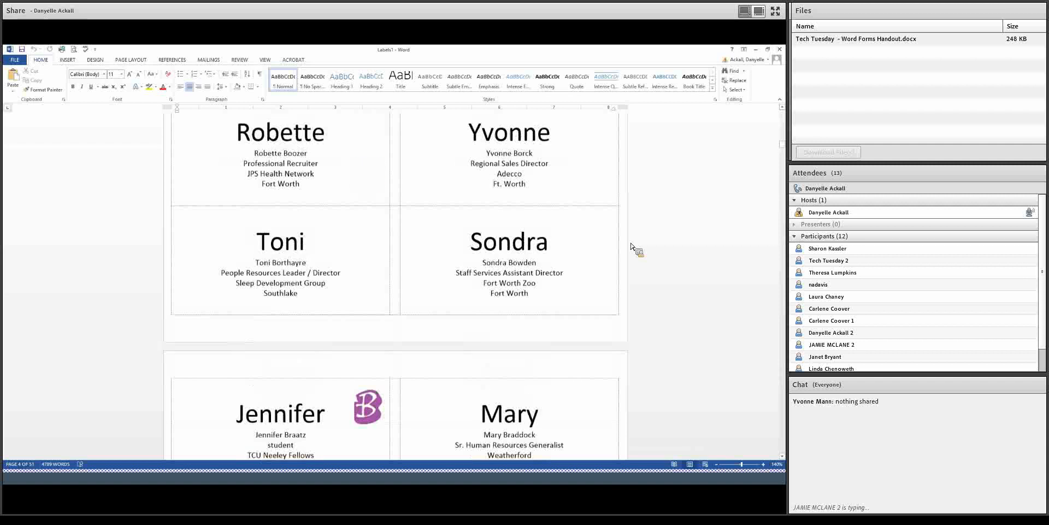
{"action": "scroll", "coordinate": [632, 247], "scroll_direction": "down", "scroll_amount": 6}
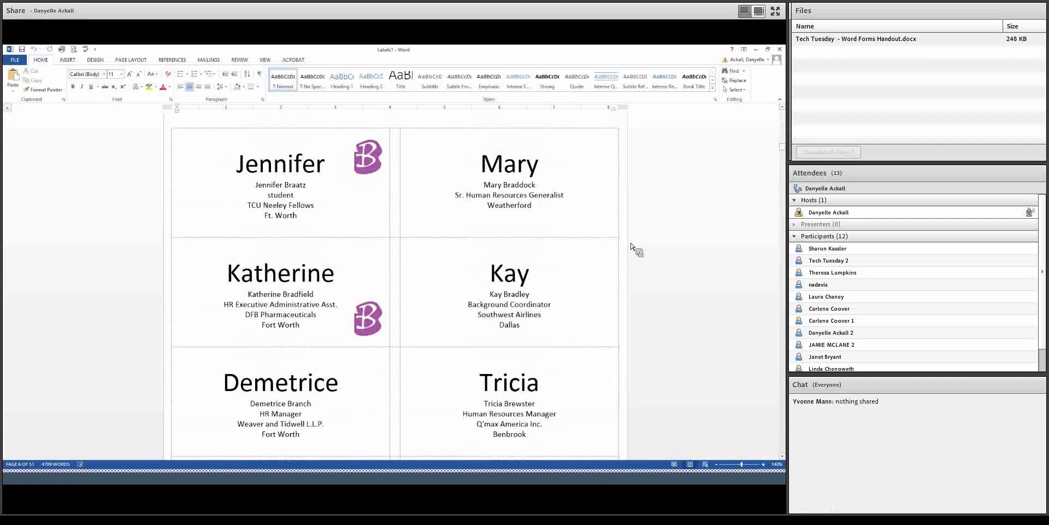
{"action": "scroll", "coordinate": [632, 247], "scroll_direction": "down", "scroll_amount": 7}
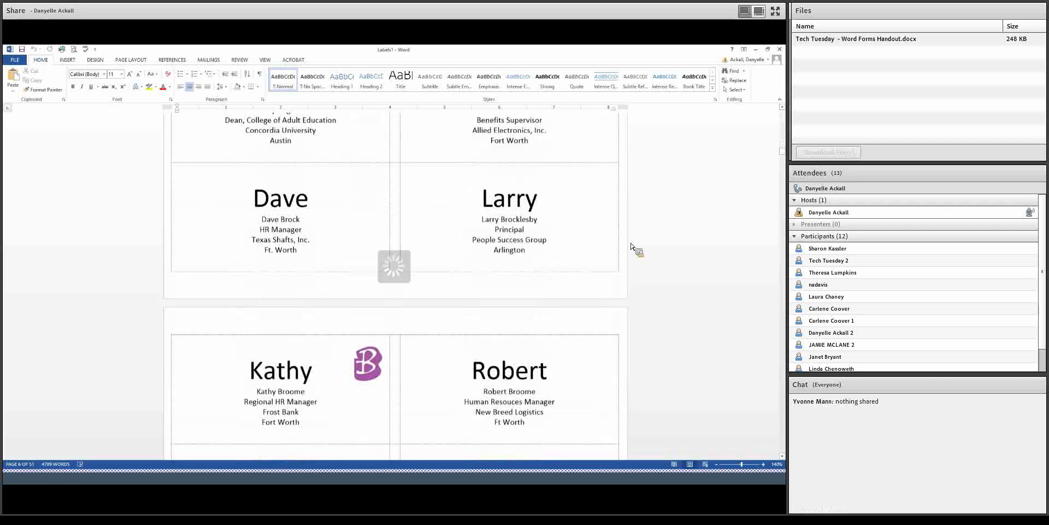
{"action": "scroll", "coordinate": [633, 247], "scroll_direction": "down", "scroll_amount": 7}
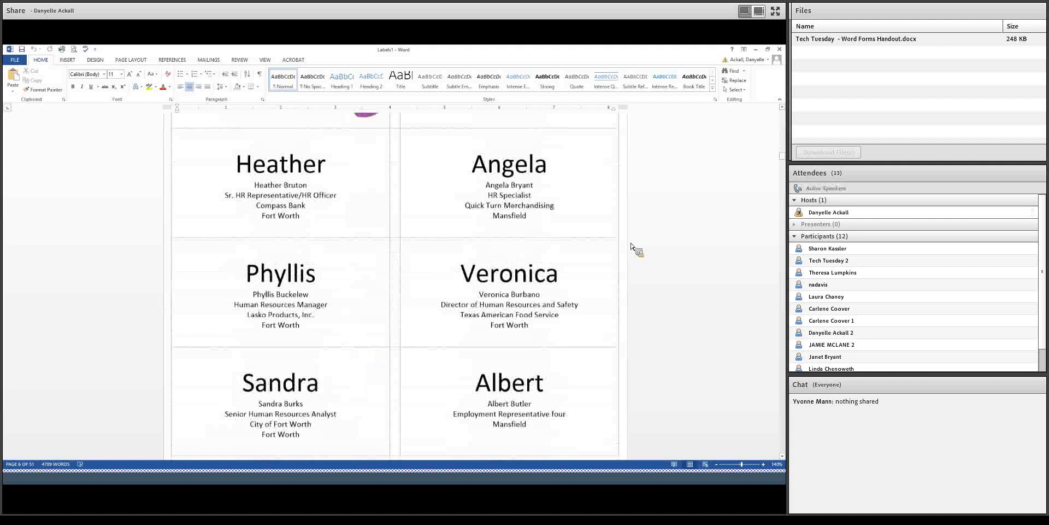
{"action": "scroll", "coordinate": [633, 247], "scroll_direction": "down", "scroll_amount": 1}
{"action": "scroll", "coordinate": [632, 247], "scroll_direction": "down", "scroll_amount": 9}
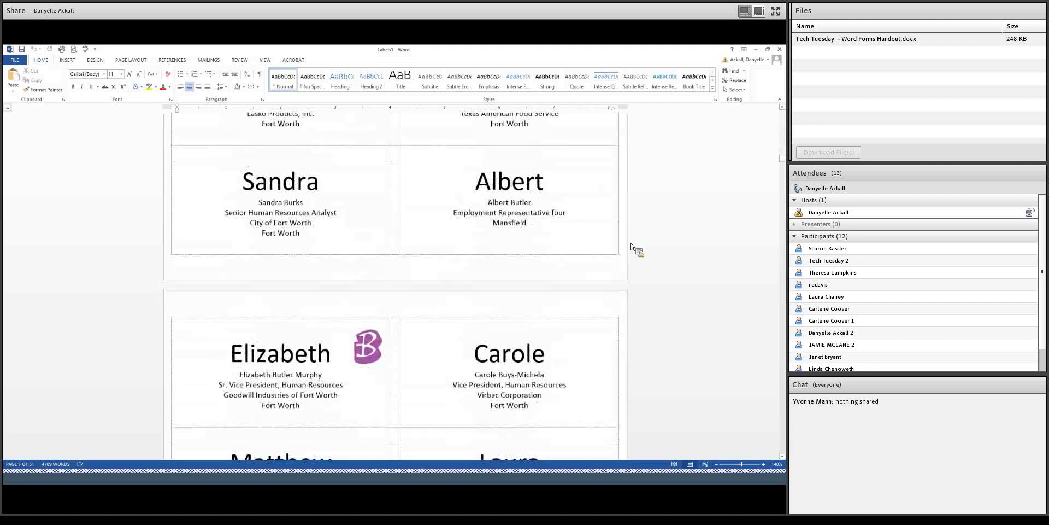
{"action": "scroll", "coordinate": [632, 247], "scroll_direction": "down", "scroll_amount": 12}
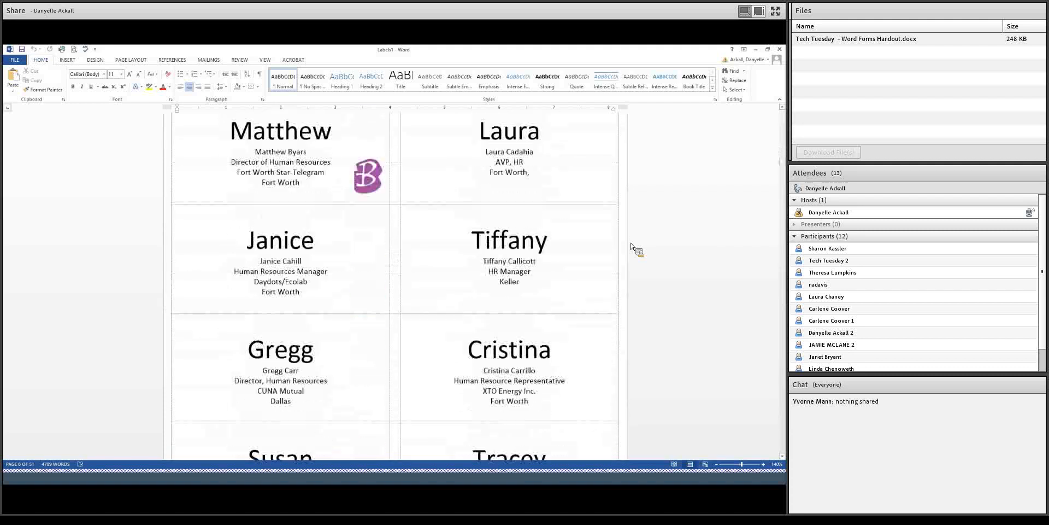
{"action": "scroll", "coordinate": [632, 247], "scroll_direction": "down", "scroll_amount": 15}
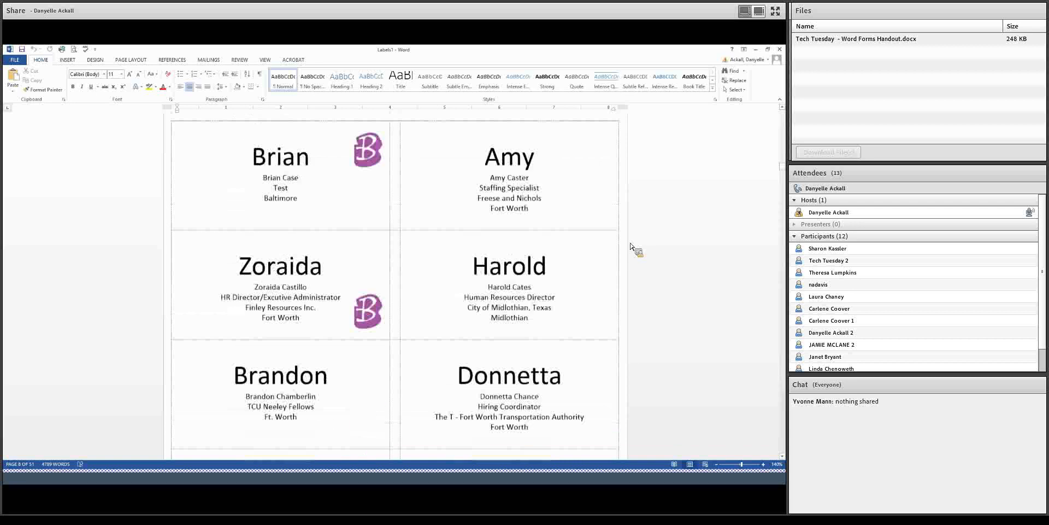
{"action": "scroll", "coordinate": [632, 248], "scroll_direction": "down", "scroll_amount": 15}
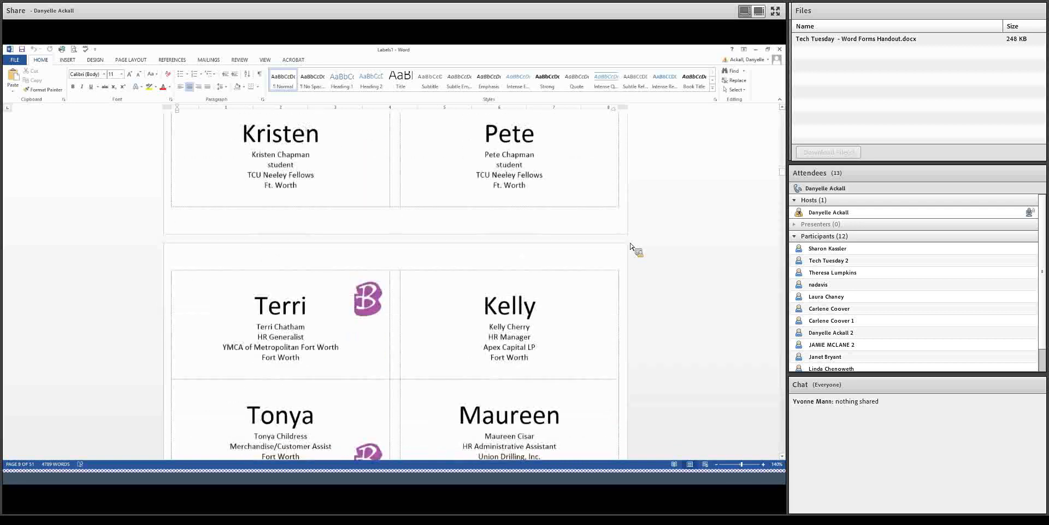
{"action": "scroll", "coordinate": [633, 247], "scroll_direction": "down", "scroll_amount": 10}
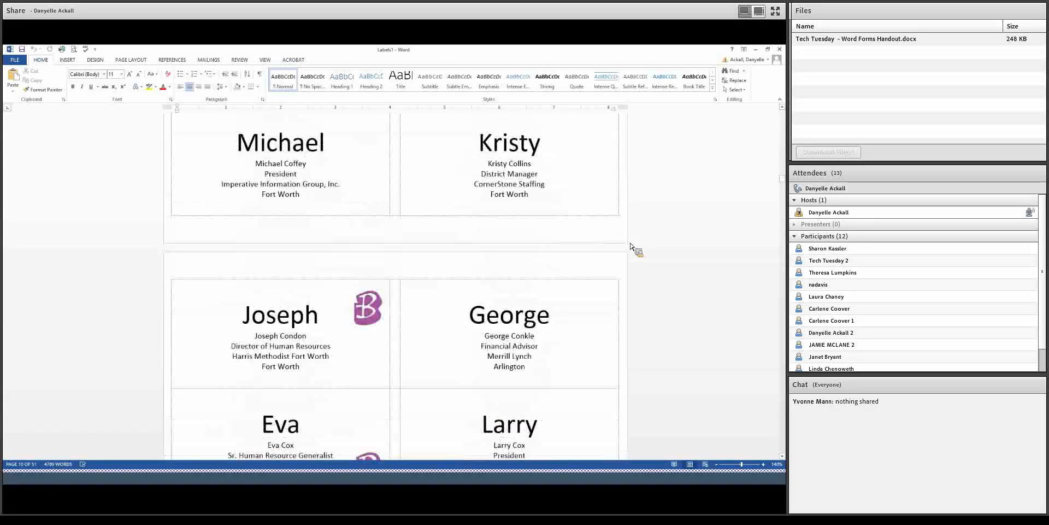
{"action": "scroll", "coordinate": [633, 247], "scroll_direction": "down", "scroll_amount": 8}
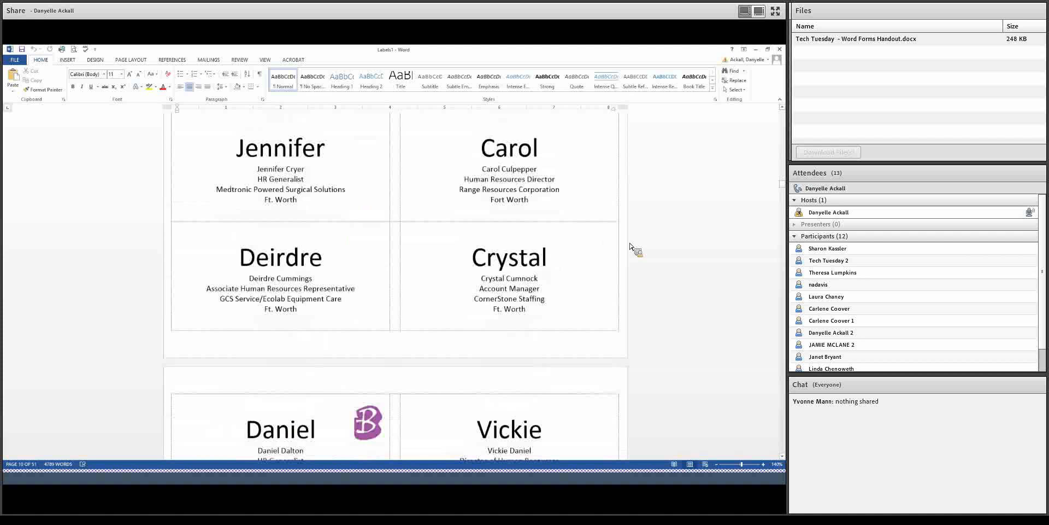
{"action": "scroll", "coordinate": [633, 247], "scroll_direction": "down", "scroll_amount": 5}
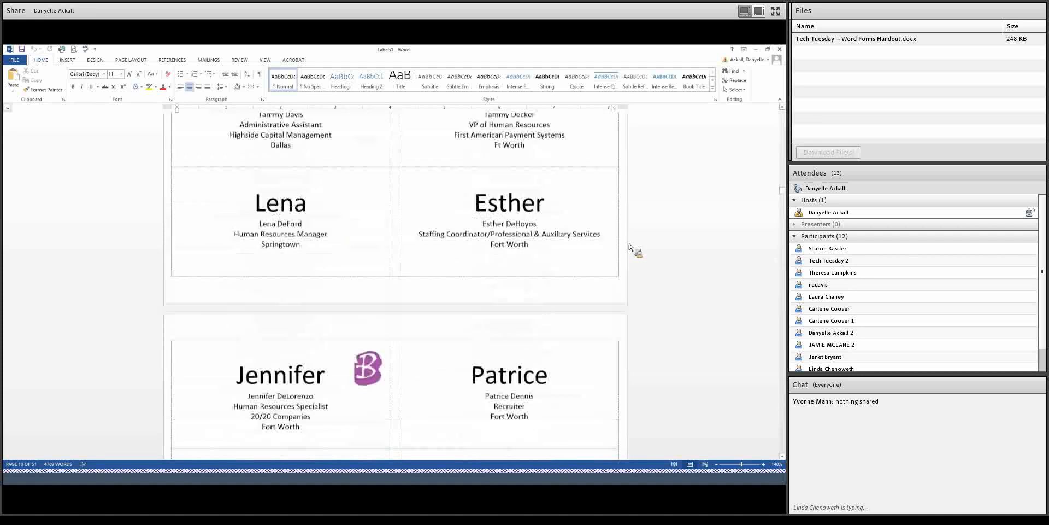
{"action": "scroll", "coordinate": [632, 247], "scroll_direction": "down", "scroll_amount": 6}
{"action": "scroll", "coordinate": [632, 249], "scroll_direction": "down", "scroll_amount": 10}
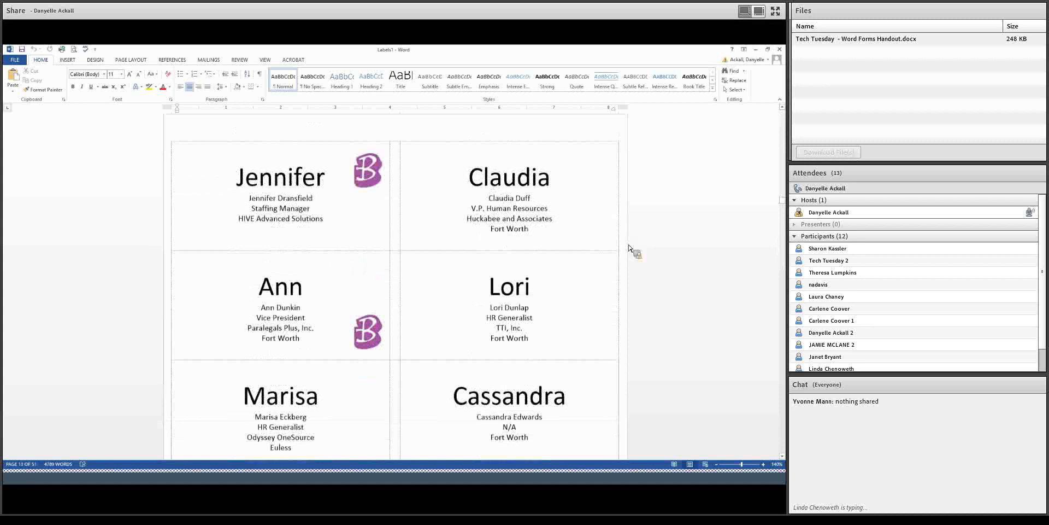
Add Dallas as the missing city line on the HIVE Advanced Solutions name tag in the merged document
{"action": "scroll", "coordinate": [631, 249], "scroll_direction": "down", "scroll_amount": 1}
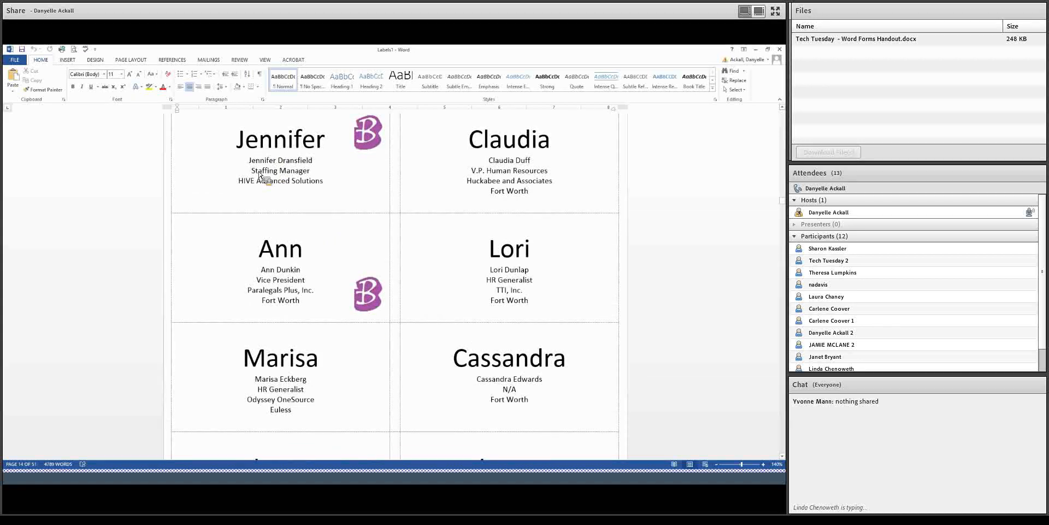
{"action": "left_click", "coordinate": [334, 187]}
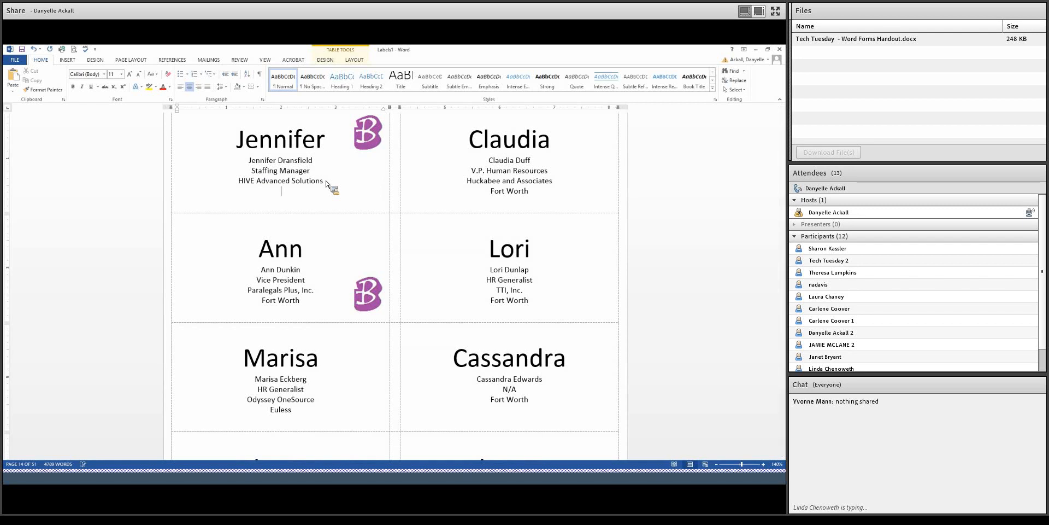
{"action": "type", "text": "Dallas"}
Look over the name tags that follow the HIVE Advanced Solutions label for incomplete lines
{"action": "scroll", "coordinate": [323, 257], "scroll_direction": "down", "scroll_amount": 3}
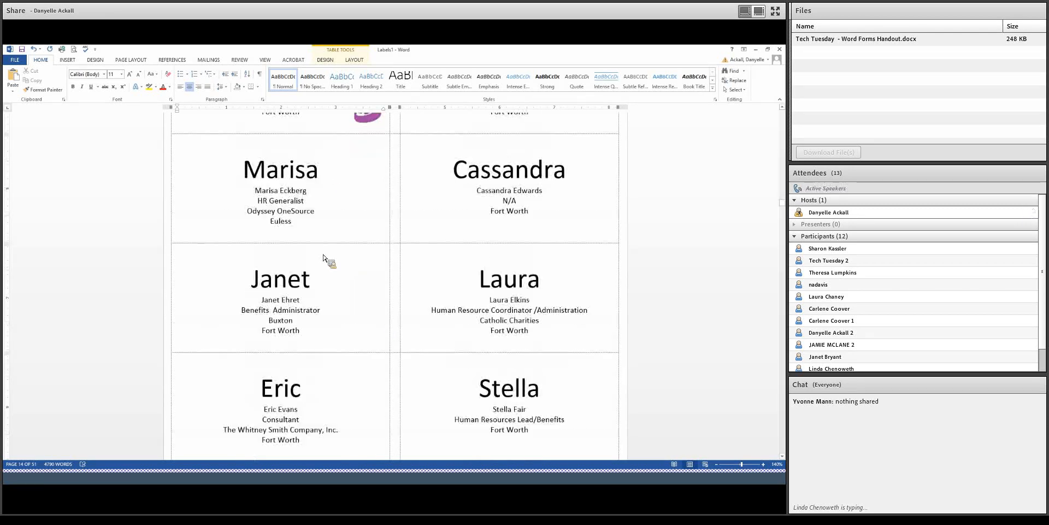
{"action": "scroll", "coordinate": [323, 258], "scroll_direction": "down", "scroll_amount": 3}
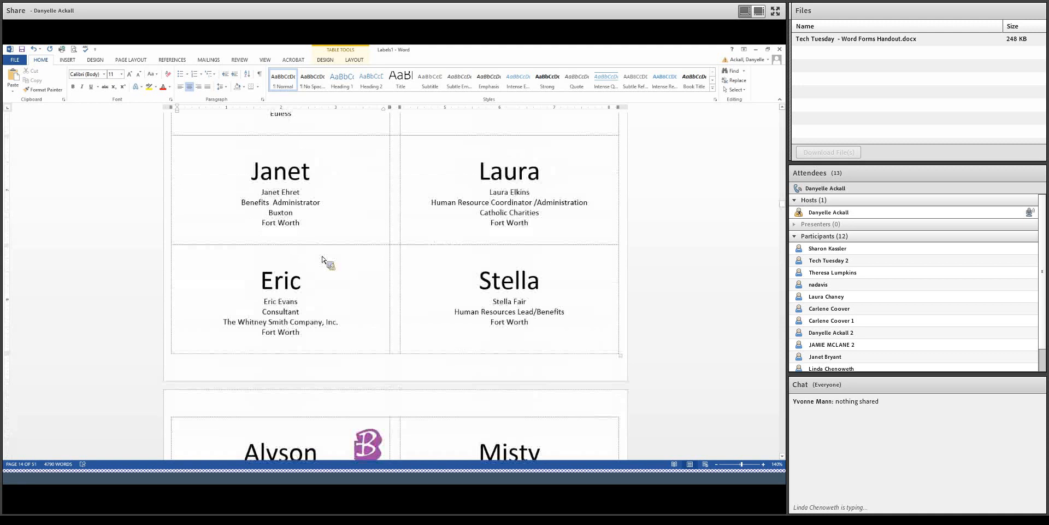
{"action": "scroll", "coordinate": [323, 261], "scroll_direction": "down", "scroll_amount": 5}
{"action": "scroll", "coordinate": [323, 261], "scroll_direction": "down", "scroll_amount": 2}
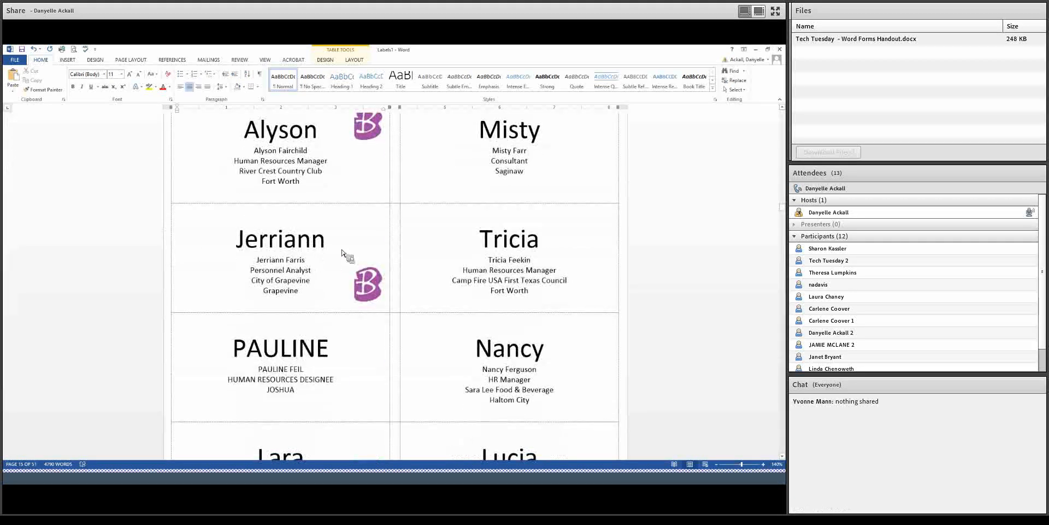
{"action": "scroll", "coordinate": [323, 262], "scroll_direction": "up", "scroll_amount": 6}
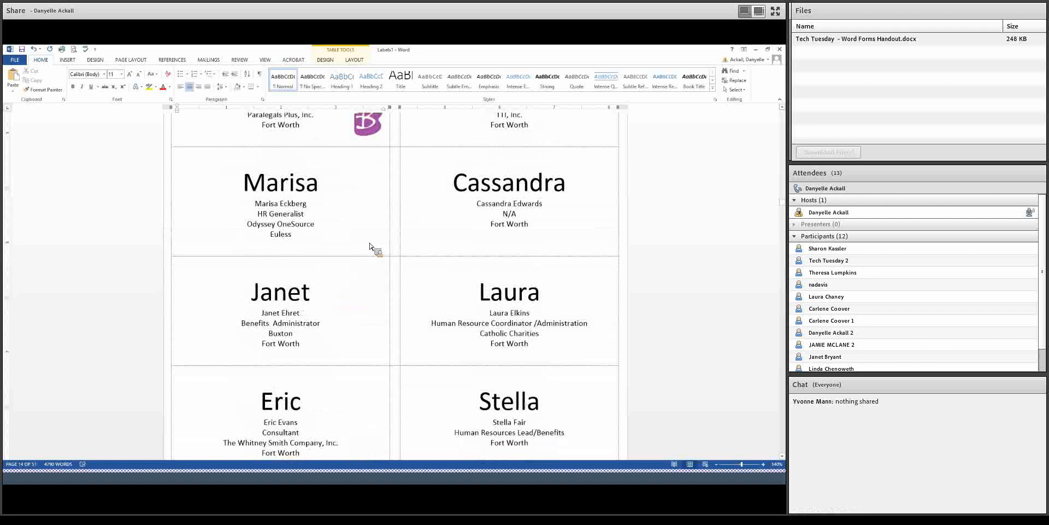
{"action": "scroll", "coordinate": [369, 247], "scroll_direction": "up", "scroll_amount": 2}
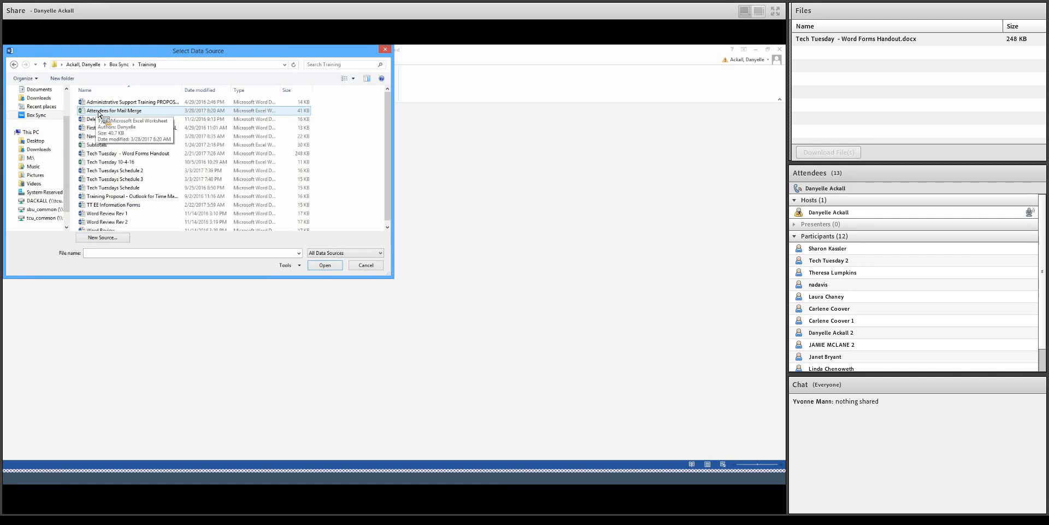
Connect the Name Tags Template document to the Attendees for Mail Merge workbook as its data source
{"action": "left_click", "coordinate": [323, 269]}
{"action": "left_click", "coordinate": [93, 112]}
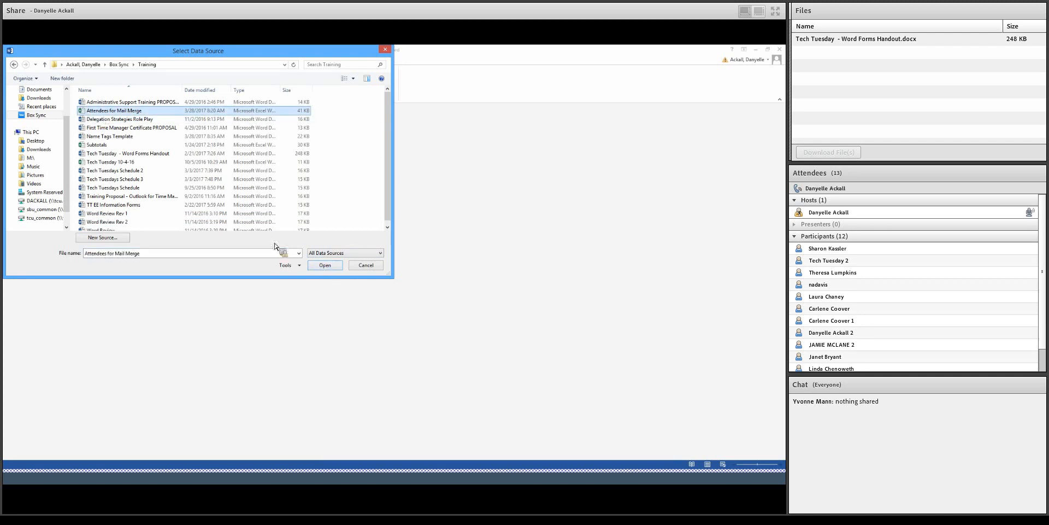
{"action": "left_click", "coordinate": [323, 267]}
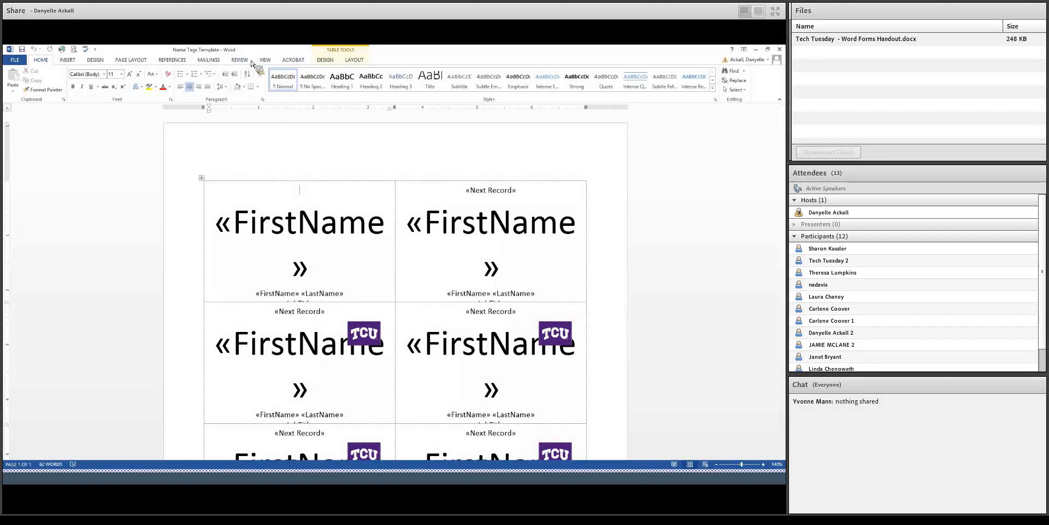
Preview the merge results in the name tags template and look over all labels on the page
{"action": "left_click", "coordinate": [209, 60]}
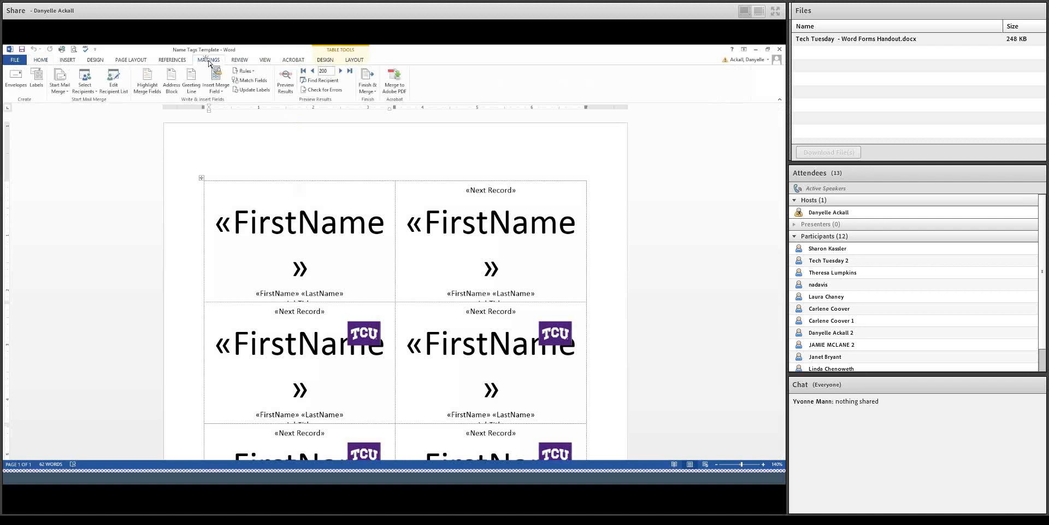
{"action": "left_click", "coordinate": [286, 82]}
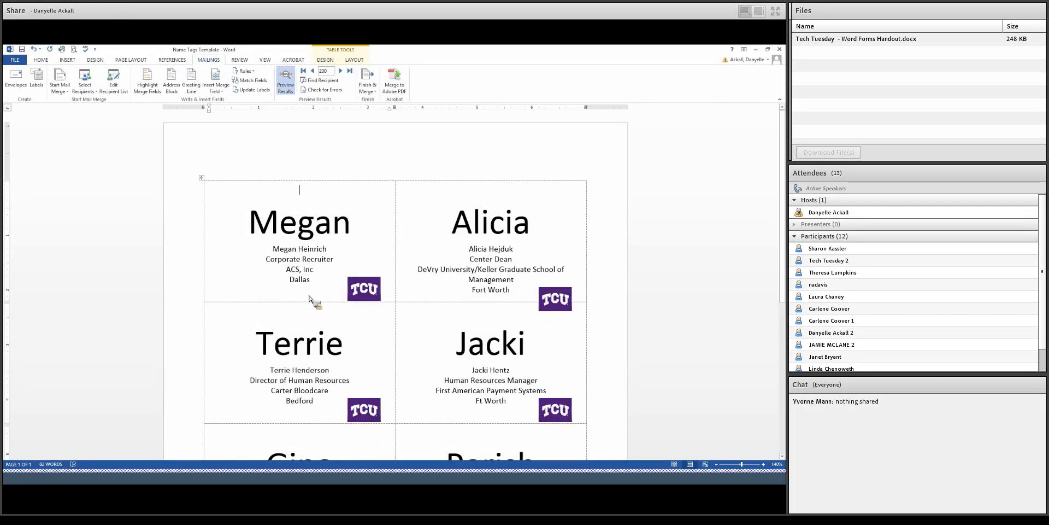
{"action": "scroll", "coordinate": [311, 296], "scroll_direction": "down", "scroll_amount": 4}
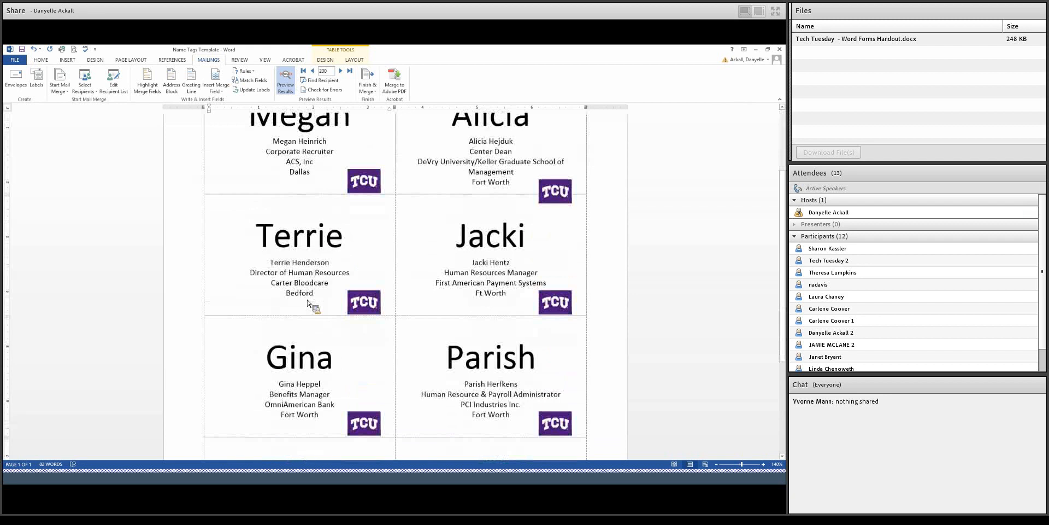
{"action": "scroll", "coordinate": [308, 301], "scroll_direction": "down", "scroll_amount": 3}
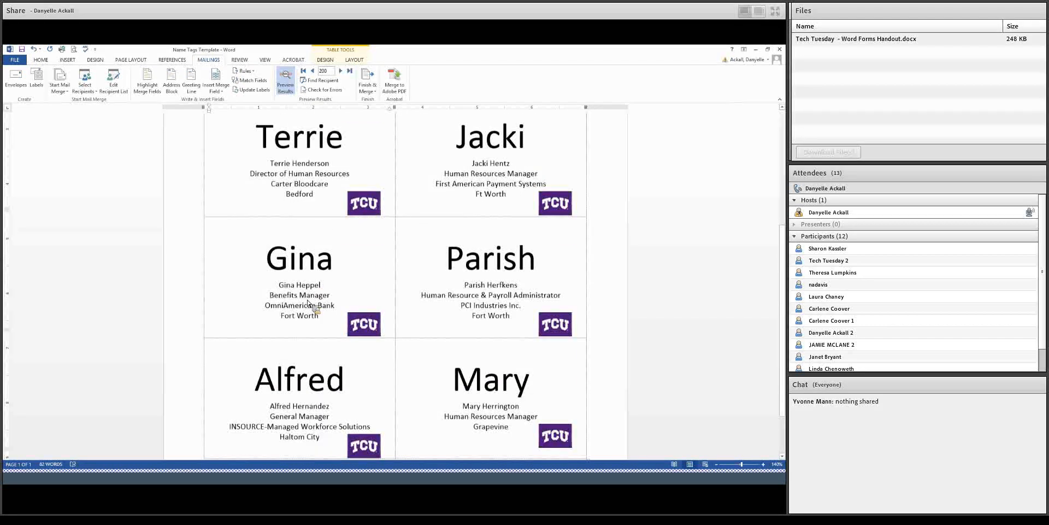
{"action": "scroll", "coordinate": [307, 303], "scroll_direction": "down", "scroll_amount": 2}
{"action": "scroll", "coordinate": [308, 302], "scroll_direction": "up", "scroll_amount": 8}
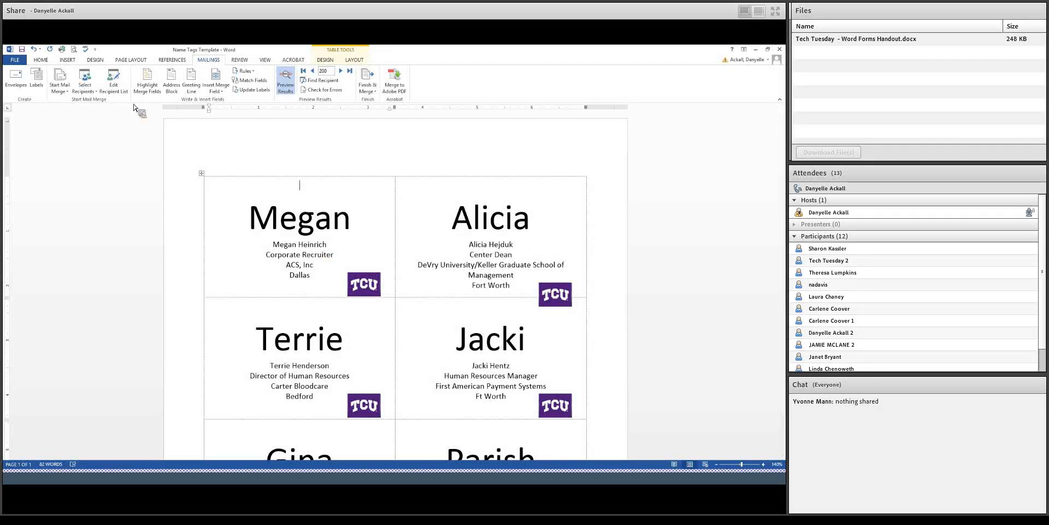
Exclude from the merge the five consecutive recipients listed directly above the Lexington Place Nursing & Rehabilitation contact
{"action": "left_click", "coordinate": [118, 90]}
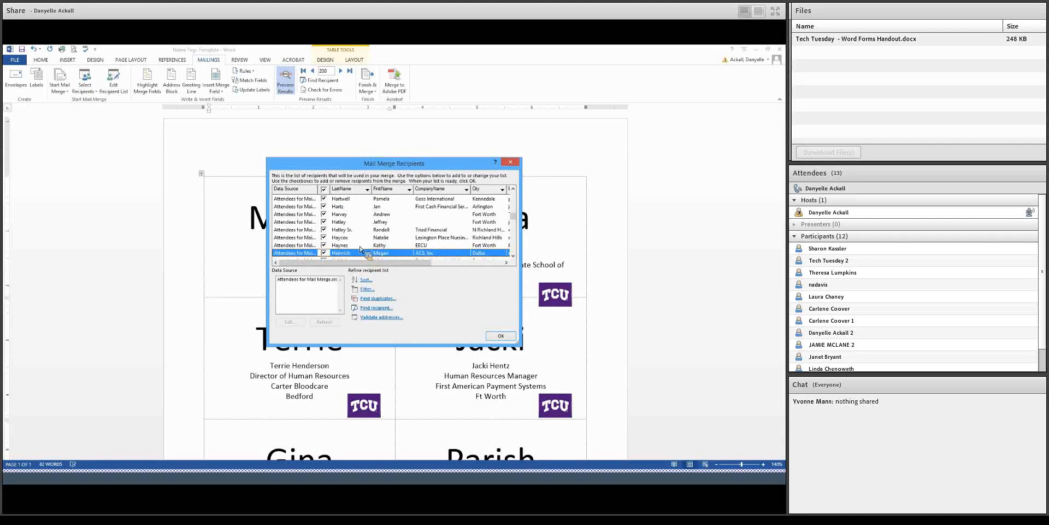
{"action": "left_click", "coordinate": [324, 229]}
{"action": "left_click", "coordinate": [324, 222]}
{"action": "left_click", "coordinate": [323, 214]}
{"action": "left_click", "coordinate": [324, 206]}
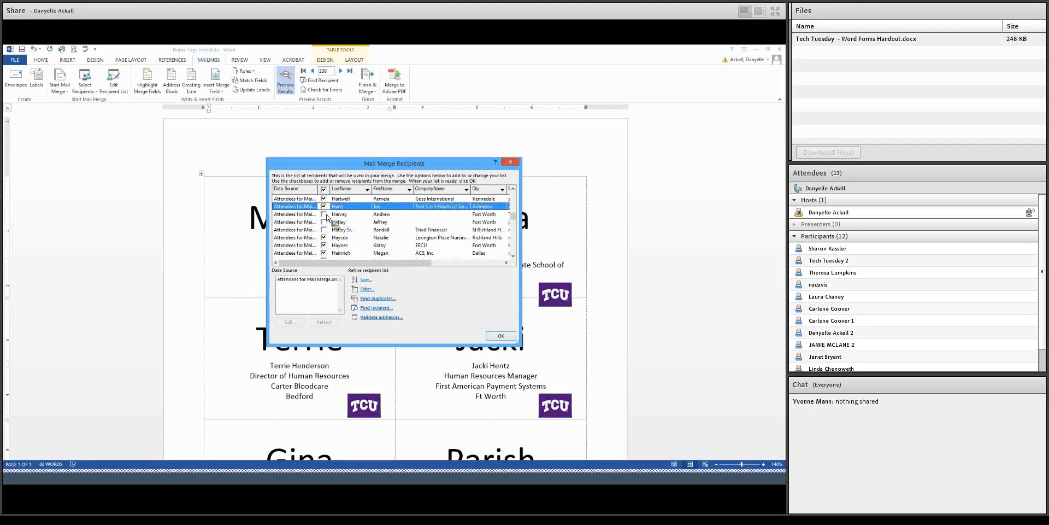
{"action": "left_click", "coordinate": [323, 198]}
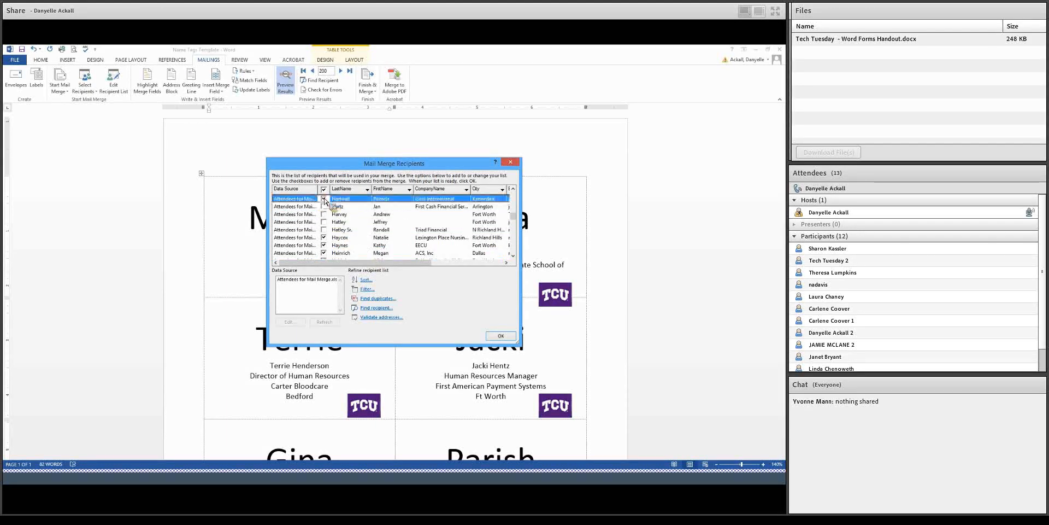
{"action": "left_click", "coordinate": [511, 339]}
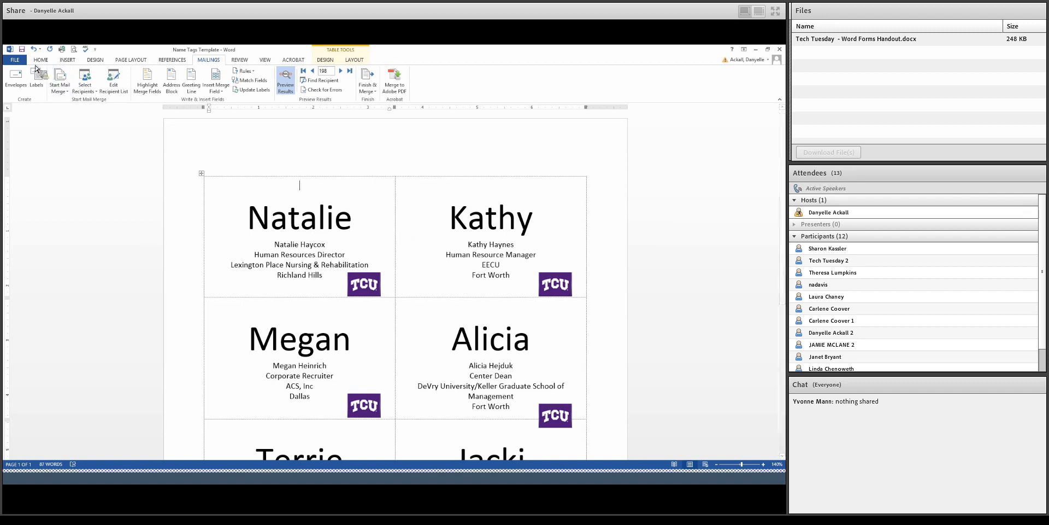
Search the M: drive, including its Exec Ed and Articles folders, for a different existing recipient list to use with the name tags
{"action": "left_click", "coordinate": [90, 91]}
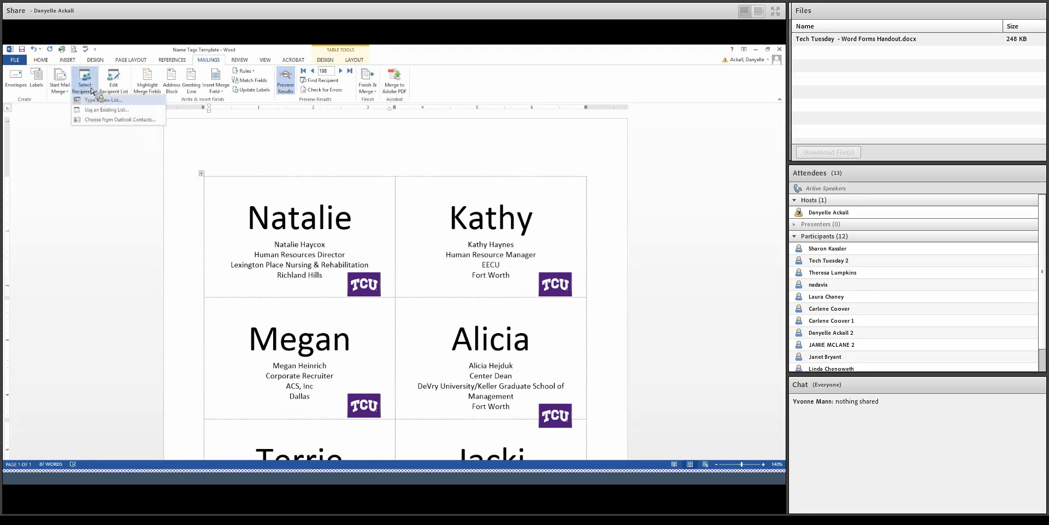
{"action": "left_click", "coordinate": [92, 110]}
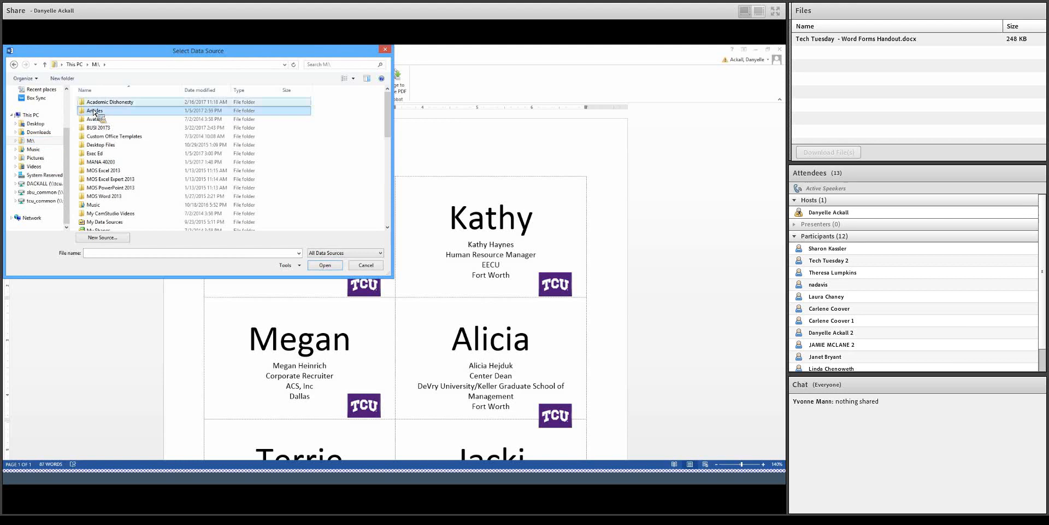
{"action": "scroll", "coordinate": [90, 161], "scroll_direction": "down", "scroll_amount": 5}
{"action": "scroll", "coordinate": [91, 161], "scroll_direction": "down", "scroll_amount": 5}
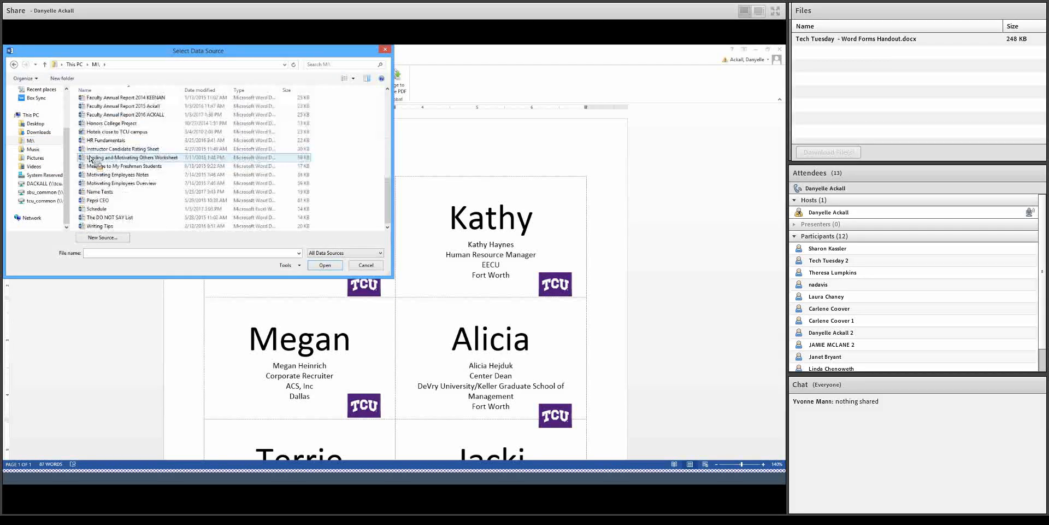
{"action": "left_click", "coordinate": [135, 208]}
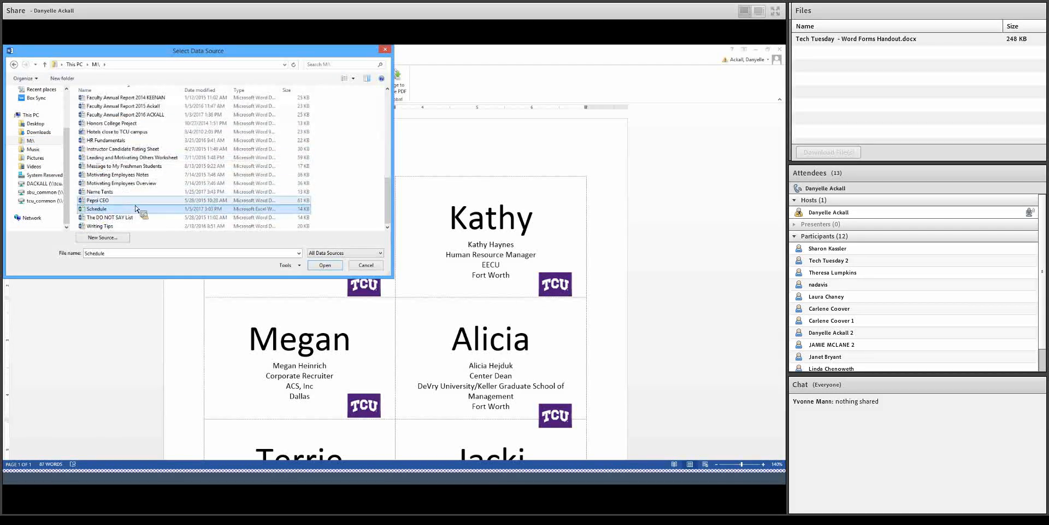
{"action": "scroll", "coordinate": [135, 206], "scroll_direction": "up", "scroll_amount": 7}
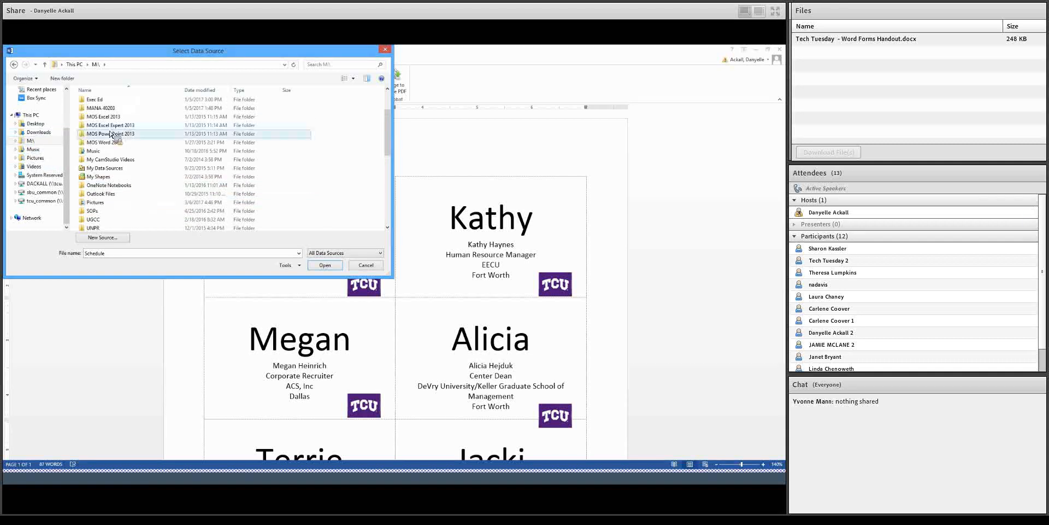
{"action": "scroll", "coordinate": [127, 140], "scroll_direction": "up", "scroll_amount": 3}
{"action": "double_click", "coordinate": [112, 153]}
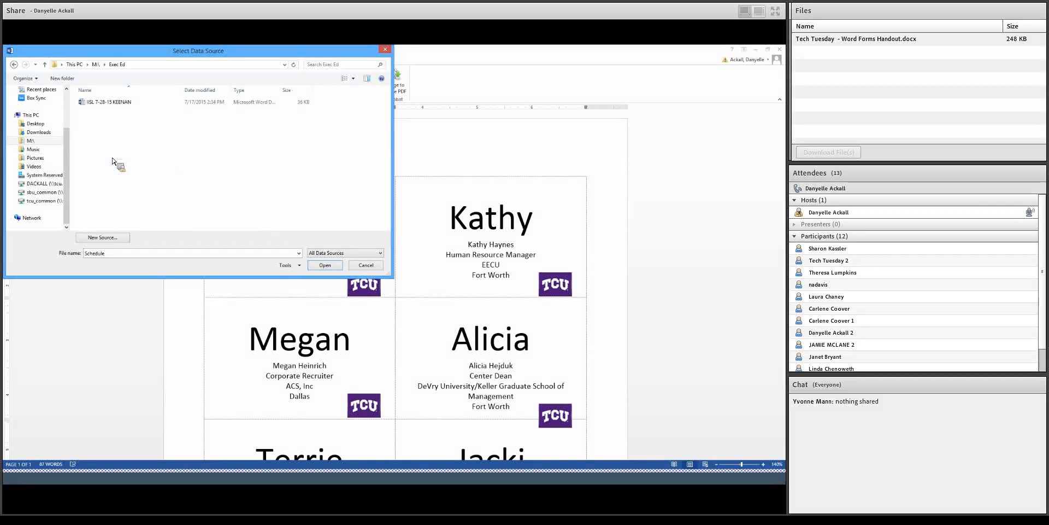
{"action": "left_click", "coordinate": [96, 64]}
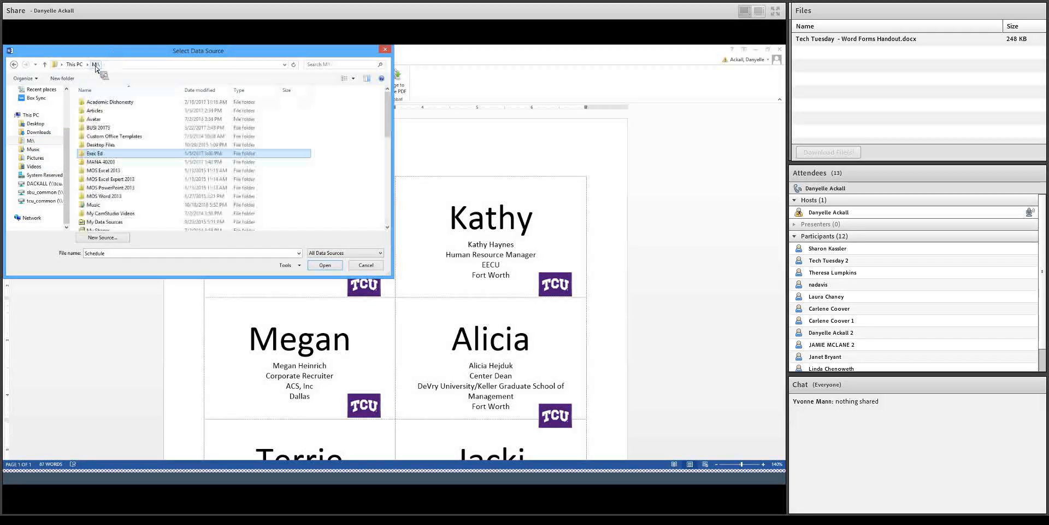
{"action": "double_click", "coordinate": [104, 112]}
{"action": "left_click", "coordinate": [96, 64]}
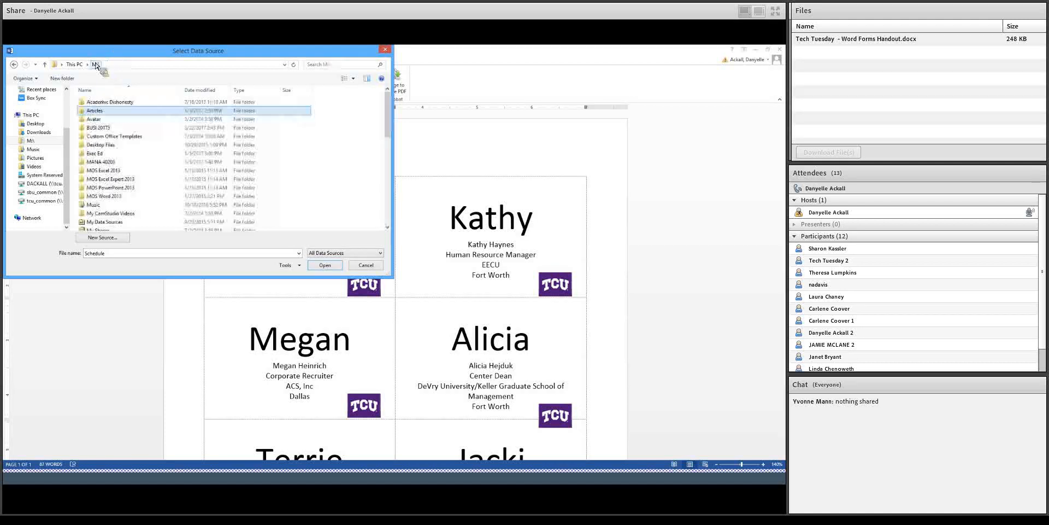
Try to connect the Participation Spring 2016 workbook from the BUSI 20173 folder as the name tags' data source
{"action": "double_click", "coordinate": [106, 128]}
{"action": "scroll", "coordinate": [108, 133], "scroll_direction": "down", "scroll_amount": 5}
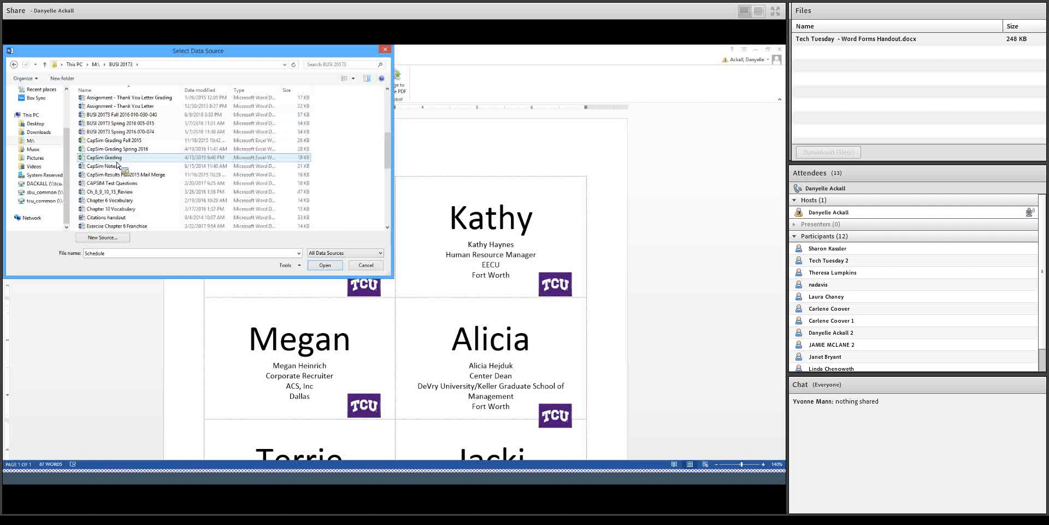
{"action": "scroll", "coordinate": [117, 166], "scroll_direction": "down", "scroll_amount": 5}
{"action": "scroll", "coordinate": [117, 162], "scroll_direction": "down", "scroll_amount": 3}
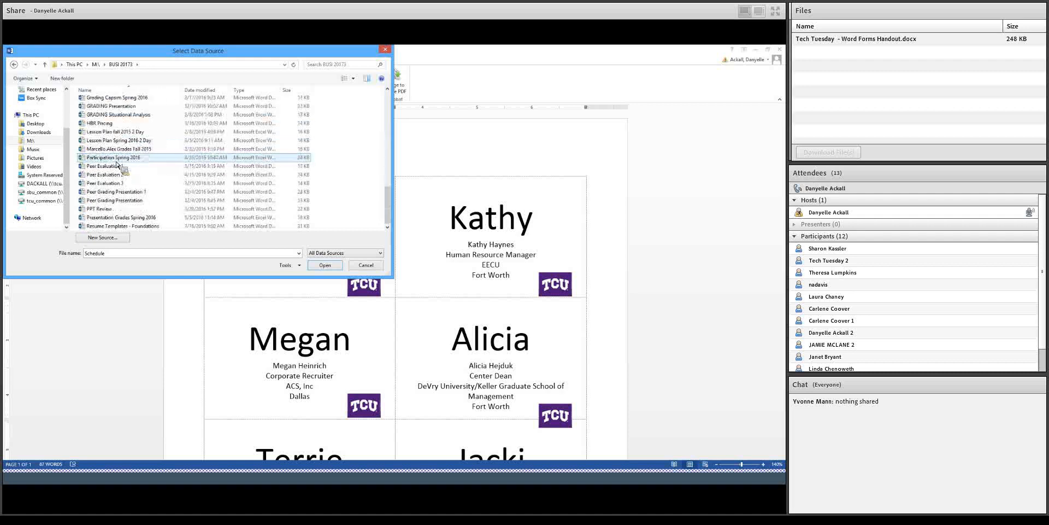
{"action": "double_click", "coordinate": [116, 158]}
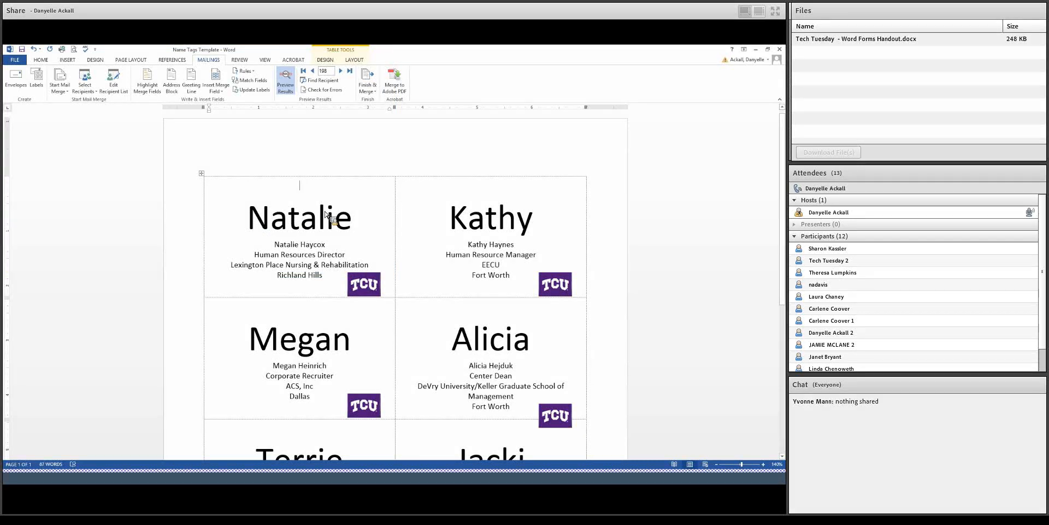
Show the merge field codes instead of the previewed results and examine the FirstName field on the first label
{"action": "left_click", "coordinate": [285, 81]}
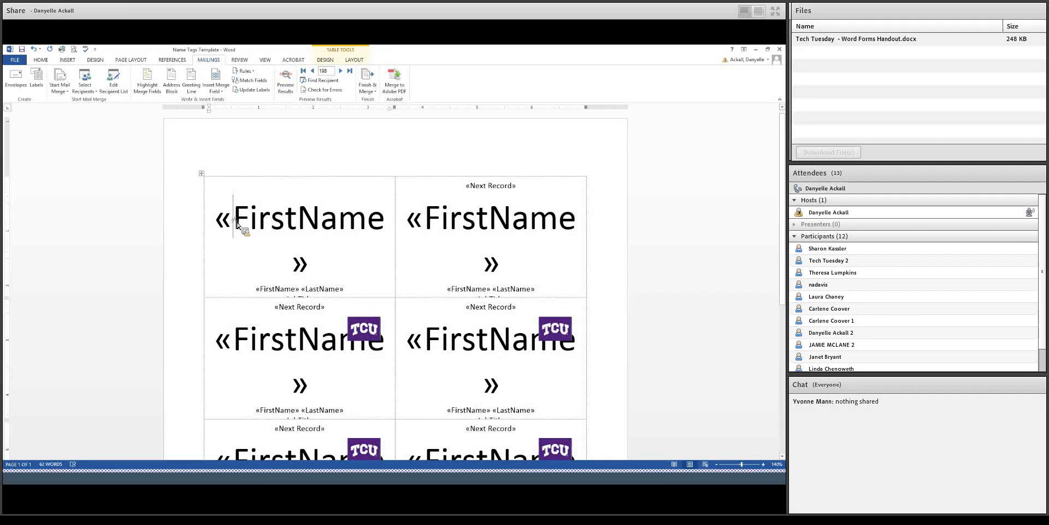
{"action": "left_click_drag", "start_coordinate": [234, 216], "coordinate": [321, 229]}
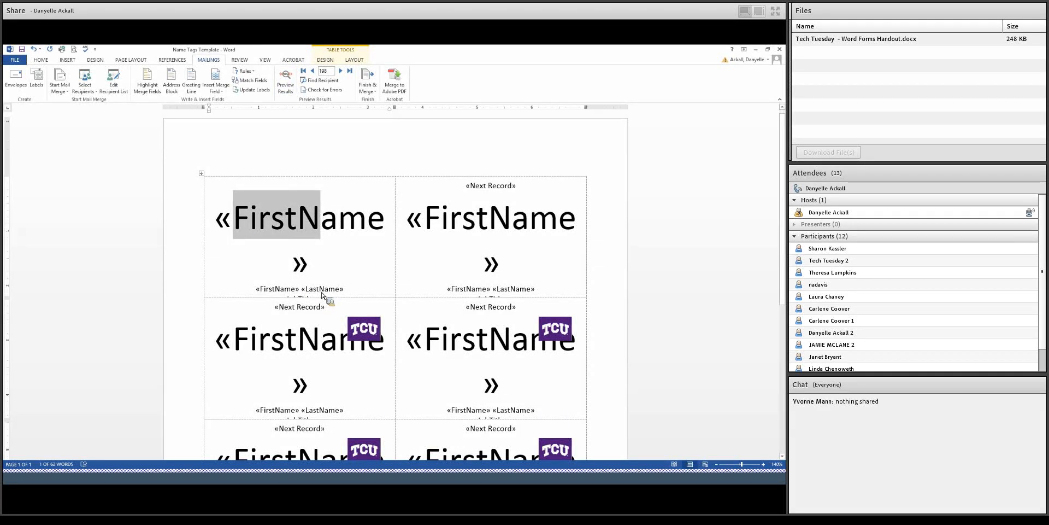
{"action": "scroll", "coordinate": [328, 282], "scroll_direction": "down", "scroll_amount": 2}
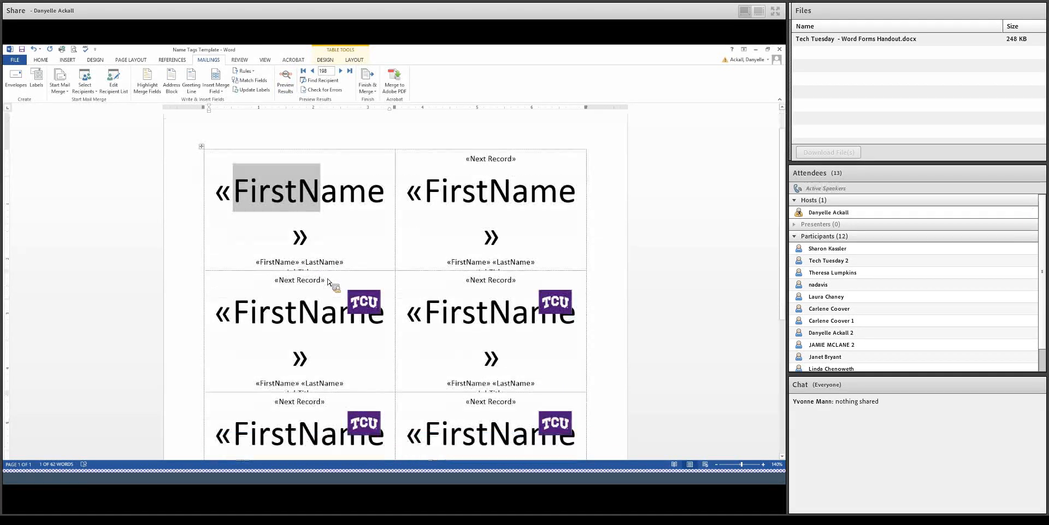
{"action": "left_click", "coordinate": [340, 216]}
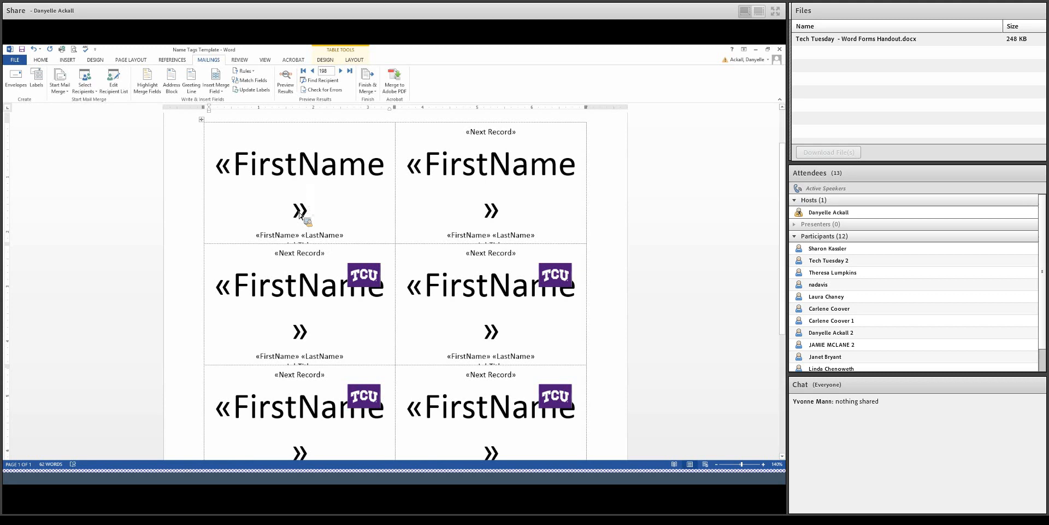
Check which merge fields are available to insert at the first label's large FirstName field, and preview the merge results again
{"action": "left_click", "coordinate": [298, 166]}
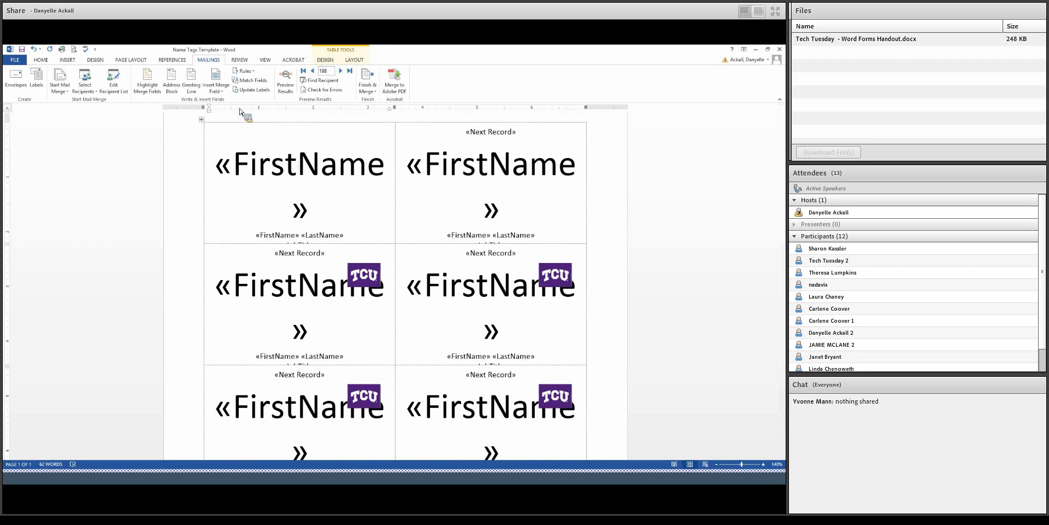
{"action": "left_click", "coordinate": [217, 92]}
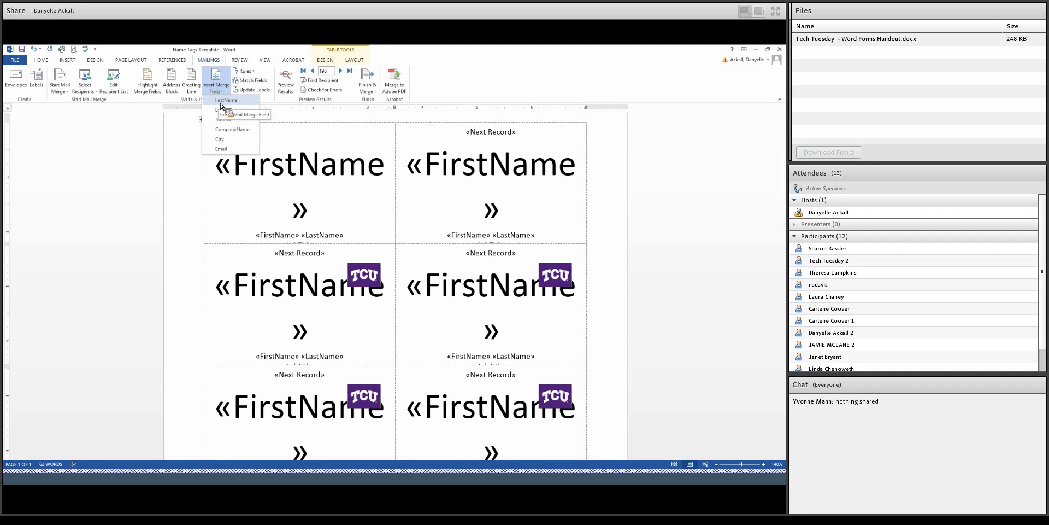
{"action": "left_click", "coordinate": [297, 166]}
{"action": "left_click", "coordinate": [290, 79]}
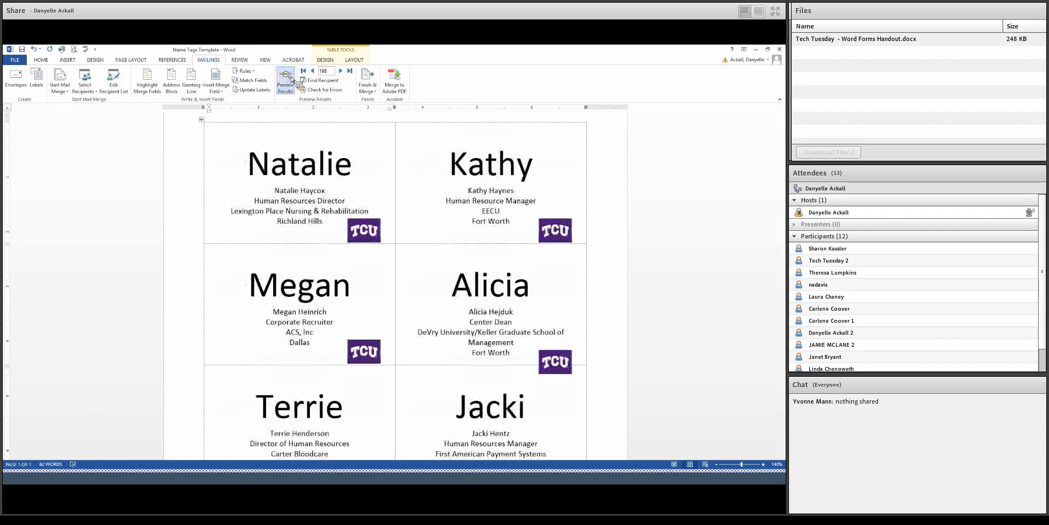